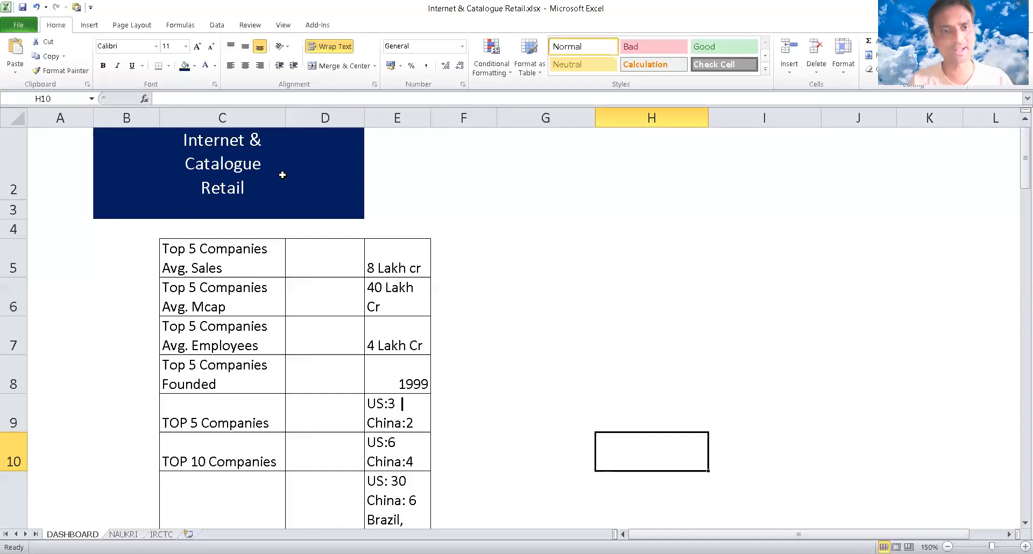
- Examine the average sales and average market cap rows for the top 5 companies in the dashboard summary
{"action": "left_click", "coordinate": [257, 171]}
{"action": "key", "text": "Down"}
{"action": "key", "text": "Down"}
{"action": "key", "text": "Down"}
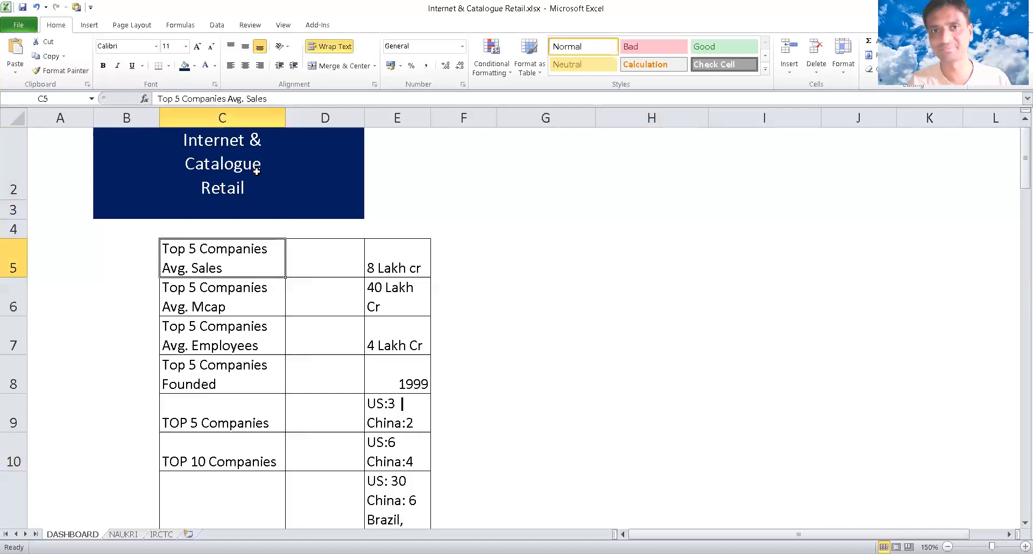
{"action": "key", "text": "Right"}
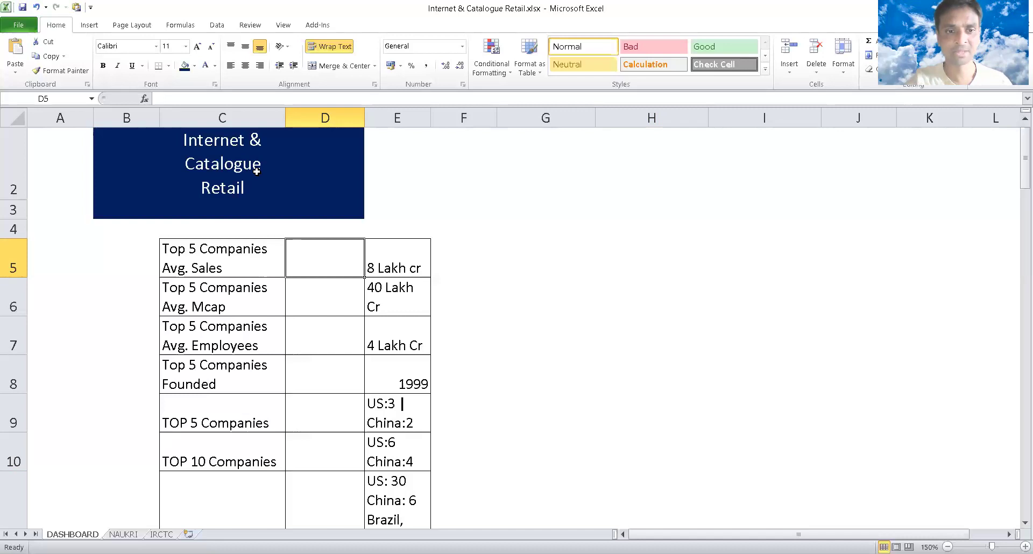
{"action": "key", "text": "Down"}
{"action": "key", "text": "Left"}
{"action": "key", "text": "Right"}
{"action": "key", "text": "Right"}
{"action": "key", "text": "Left"}
{"action": "key", "text": "Left"}
{"action": "key", "text": "Right"}
{"action": "key", "text": "Right"}
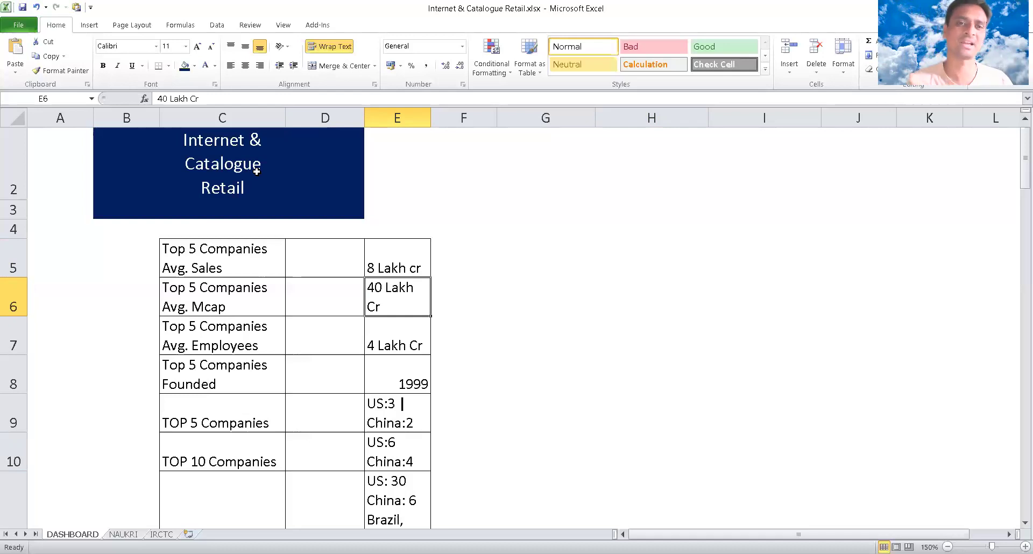
- Change the top 5 companies' average employees value in cell E7 to "4 Lakh"
{"action": "key", "text": "Down"}
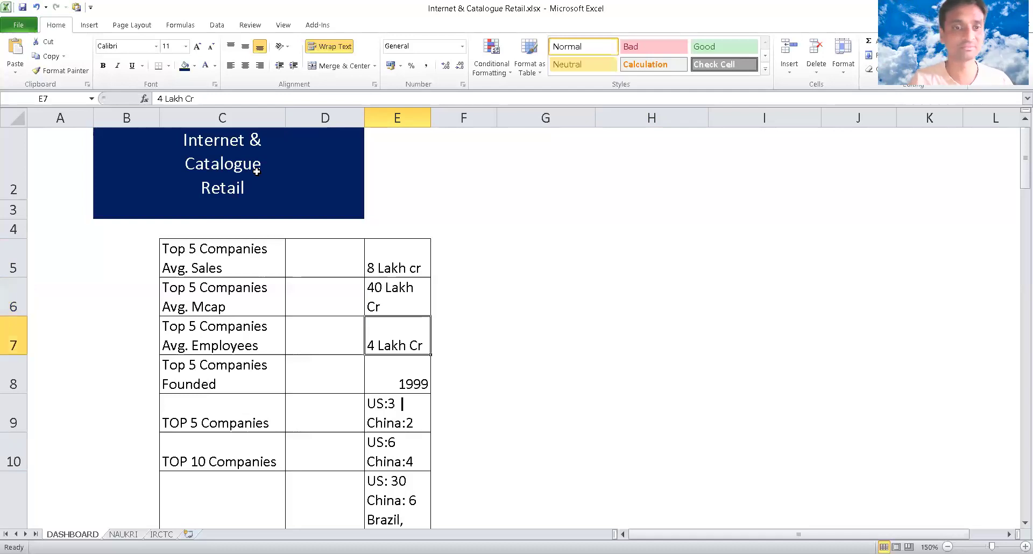
{"action": "left_click", "coordinate": [217, 99]}
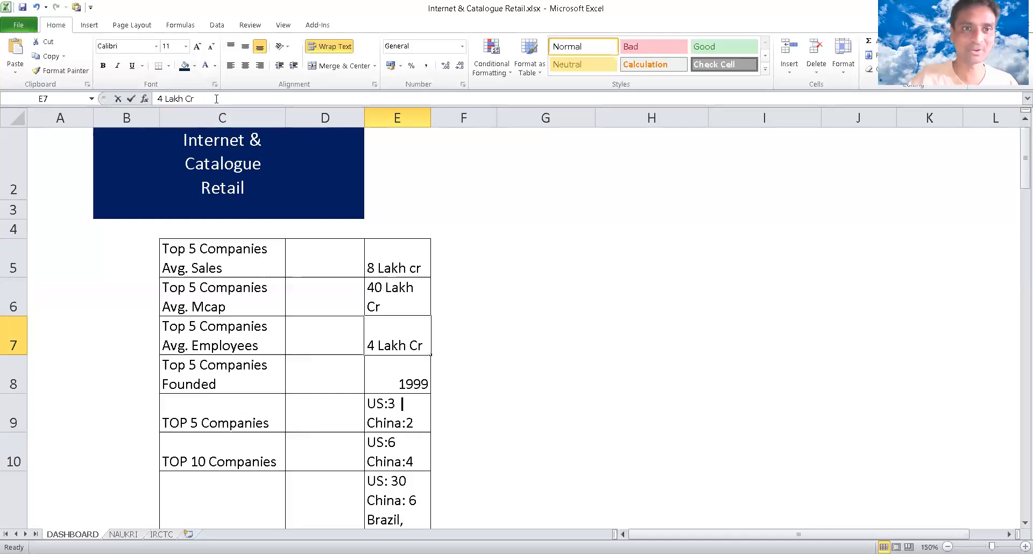
{"action": "key", "text": "BackSpace"}
{"action": "key", "text": "BackSpace"}
{"action": "key", "text": "BackSpace"}
{"action": "key", "text": "Return"}
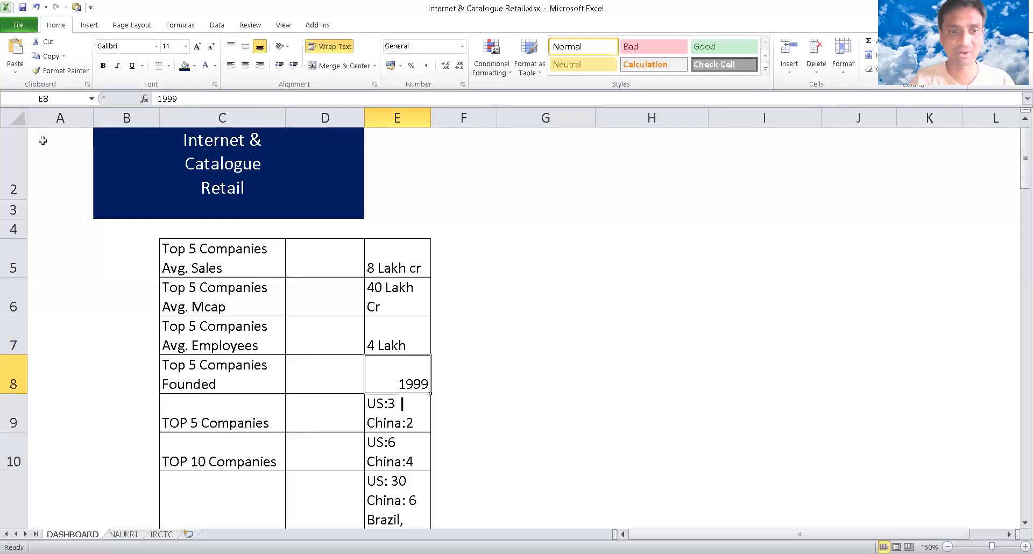
- Review the founding year of the top 5 companies and the country breakdowns for the top 5, 10 and 50 companies
{"action": "left_click", "coordinate": [182, 268]}
{"action": "left_click_drag", "start_coordinate": [218, 376], "coordinate": [413, 377]}
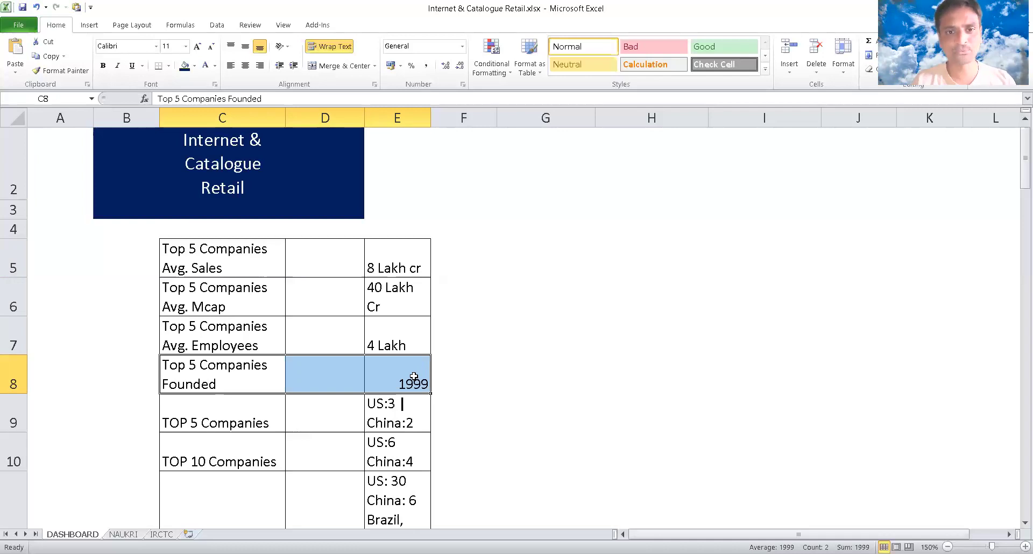
{"action": "key", "text": "Down"}
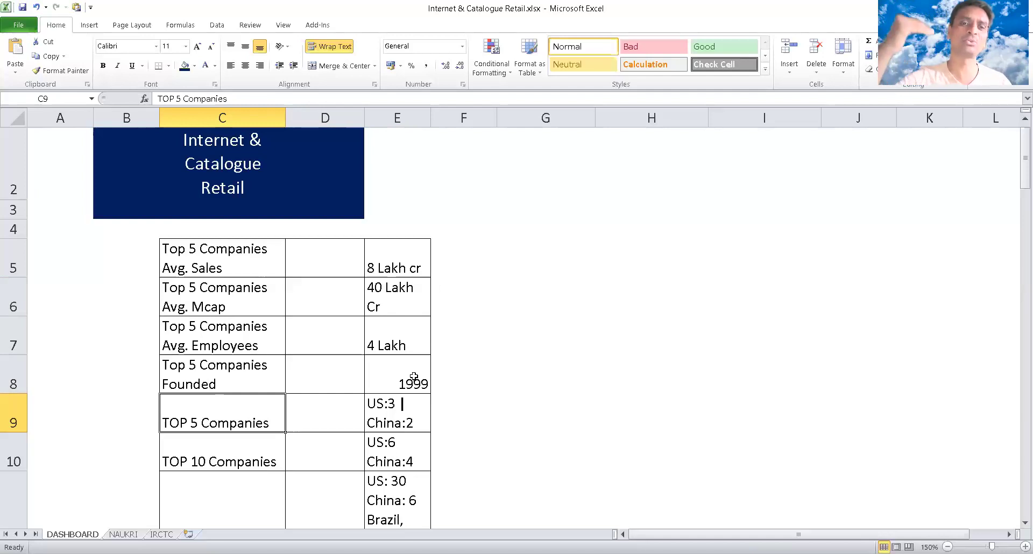
{"action": "key", "text": "Down"}
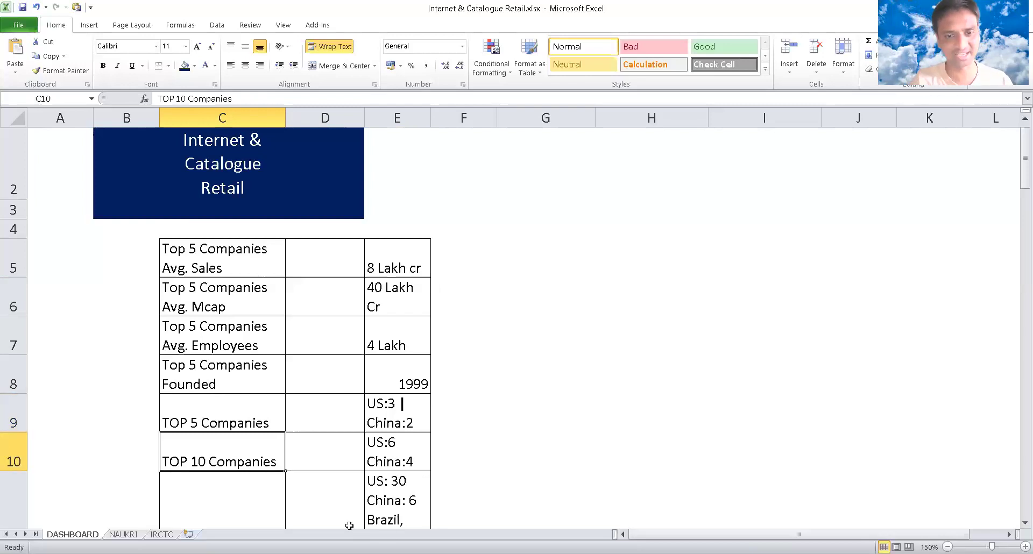
{"action": "left_click", "coordinate": [379, 444]}
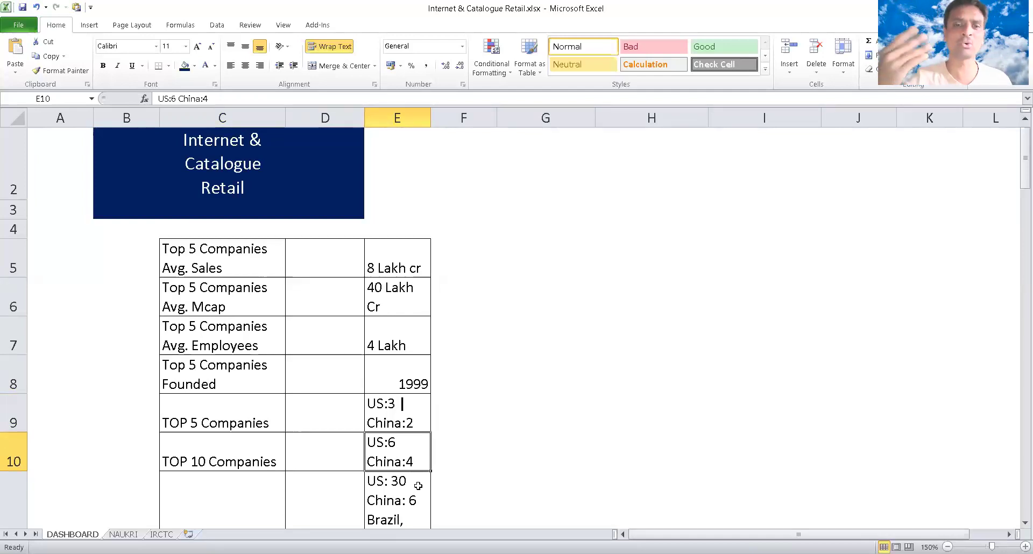
{"action": "left_click", "coordinate": [418, 486]}
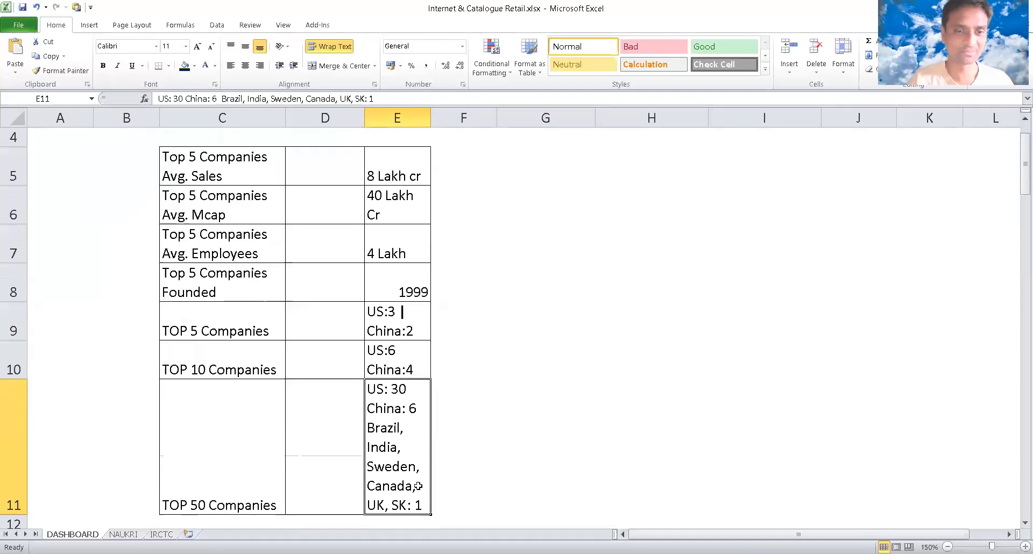
{"action": "key", "text": "Left"}
{"action": "key", "text": "Left"}
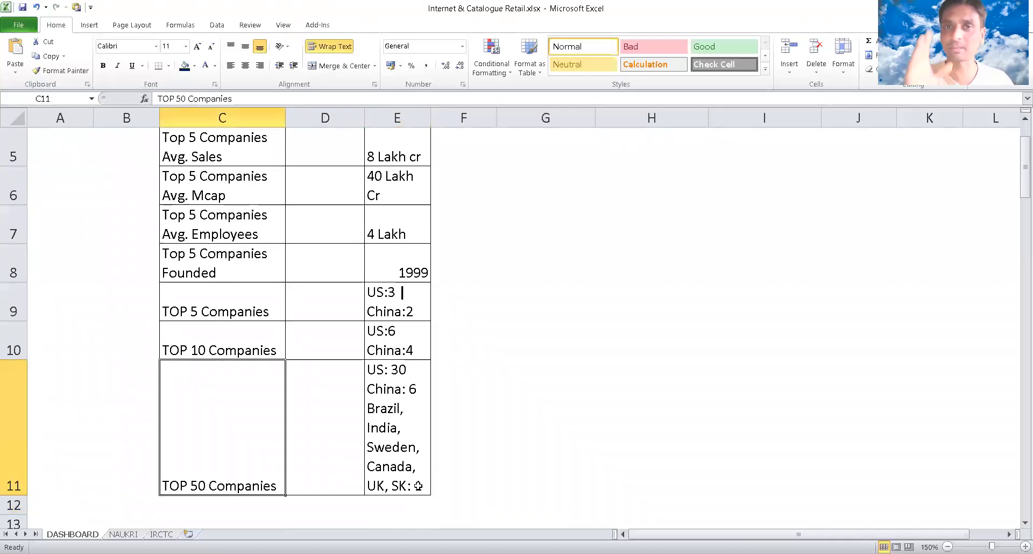
{"action": "left_click", "coordinate": [418, 486]}
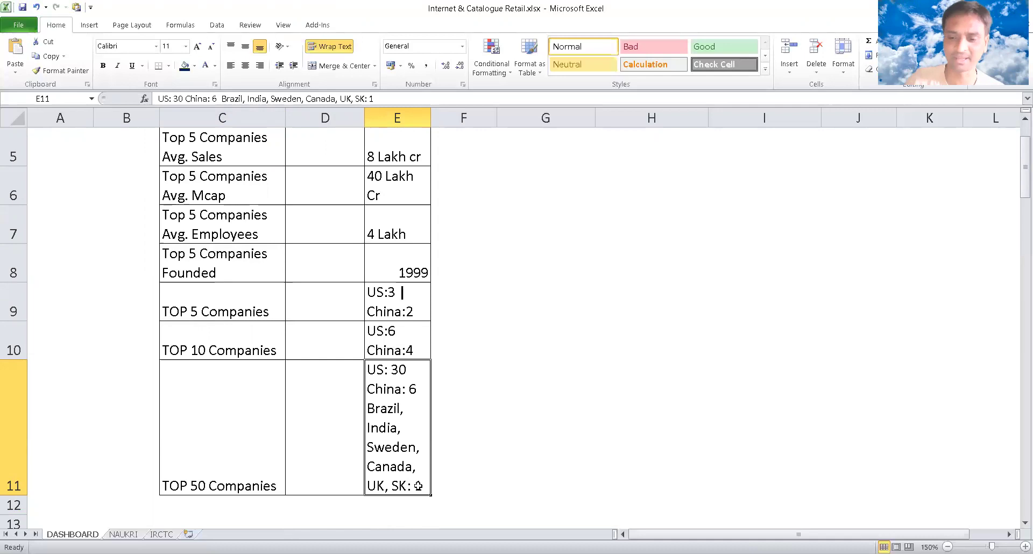
- Go to the first record of the company table below the dashboard summary
{"action": "key", "text": "Down"}
{"action": "key", "text": "Down"}
{"action": "key", "text": "Down"}
{"action": "key", "text": "Down"}
{"action": "key", "text": "Down"}
{"action": "key", "text": "Down"}
{"action": "key", "text": "Down"}
{"action": "key", "text": "Down"}
{"action": "key", "text": "Down"}
{"action": "key", "text": "Up"}
{"action": "key", "text": "Up"}
{"action": "key", "text": "Up"}
{"action": "key", "text": "Up"}
{"action": "key", "text": "Left"}
{"action": "key", "text": "Left"}
{"action": "key", "text": "Left"}
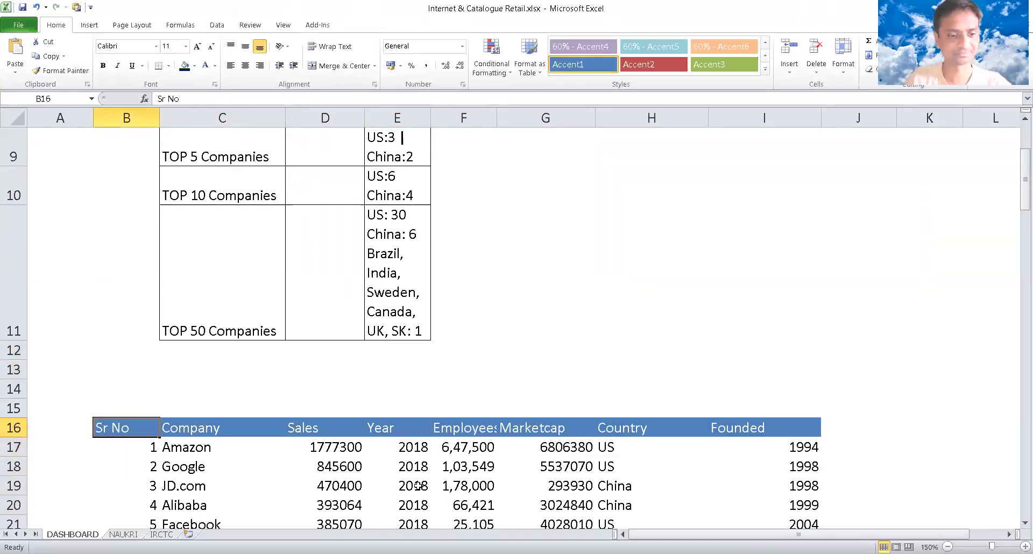
{"action": "key", "text": "ctrl+shift+Down"}
{"action": "key", "text": "Up"}
{"action": "key", "text": "Down"}
{"action": "key", "text": "Down"}
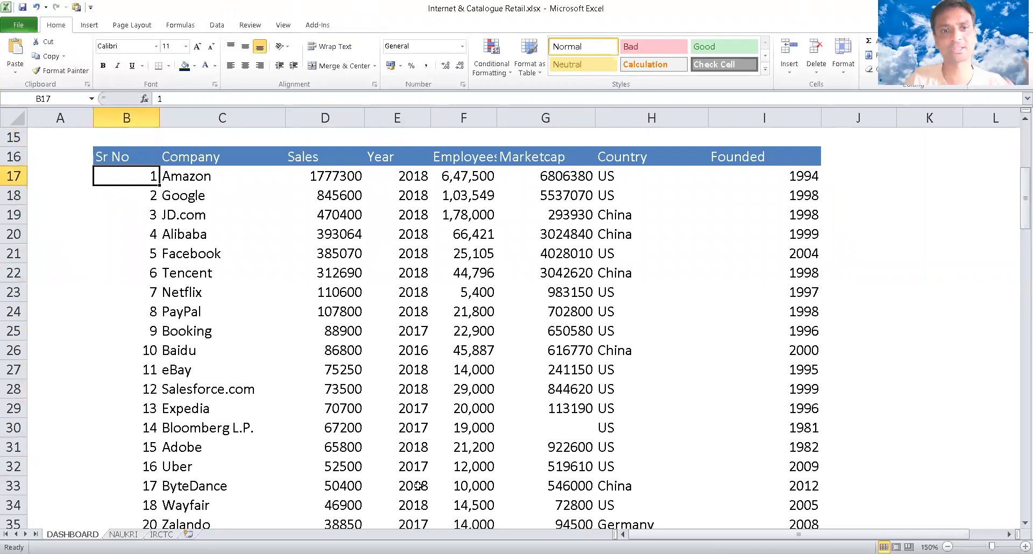
- Examine Amazon's record across sales, year, employees, market cap, country and founding year
{"action": "key", "text": "Right"}
{"action": "key", "text": "Right"}
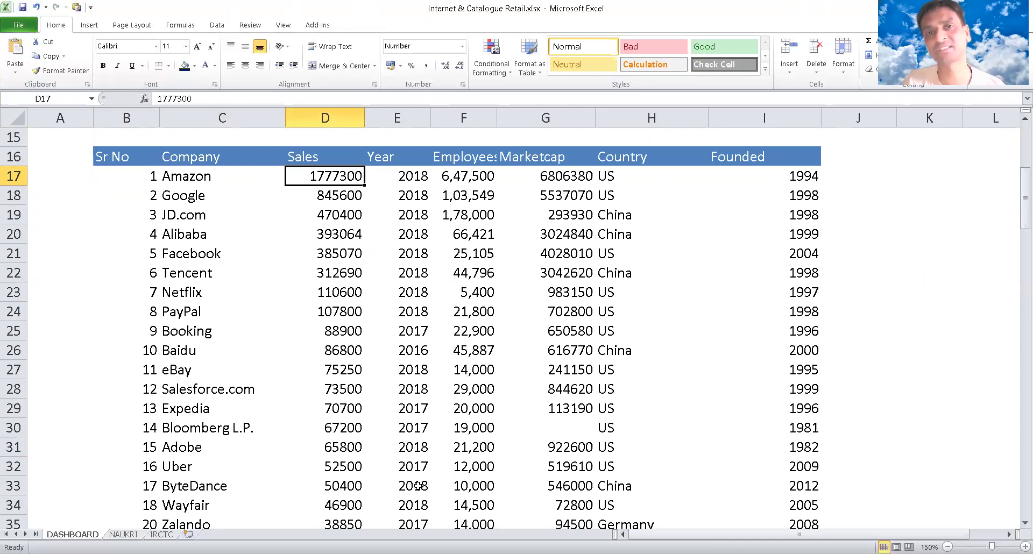
{"action": "key", "text": "Right"}
{"action": "key", "text": "Right"}
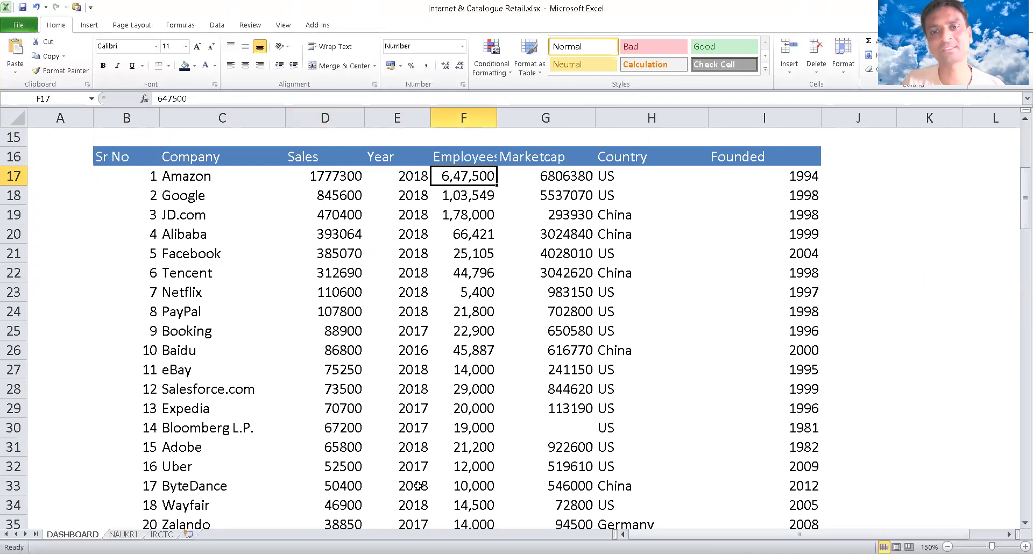
{"action": "key", "text": "Right"}
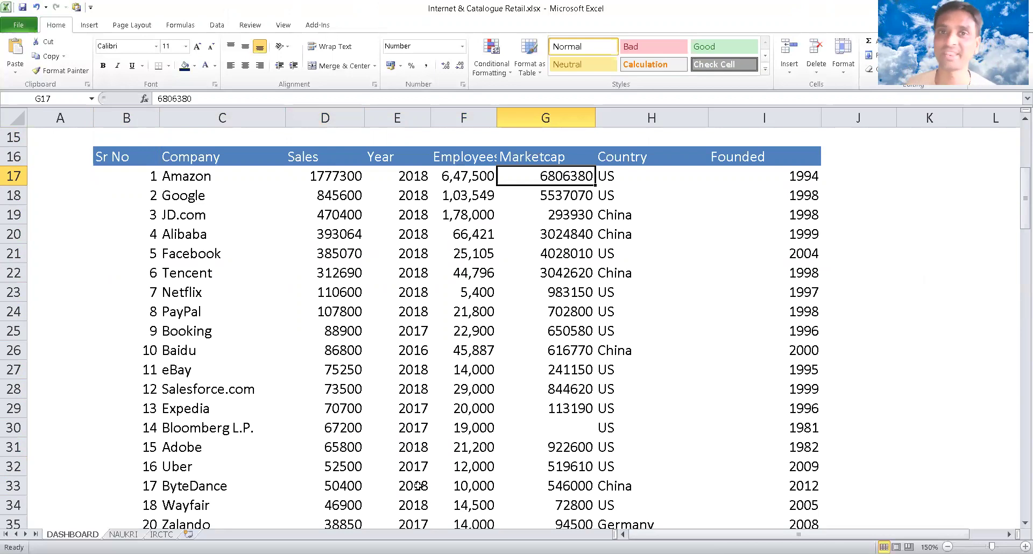
{"action": "key", "text": "Right"}
{"action": "key", "text": "Right"}
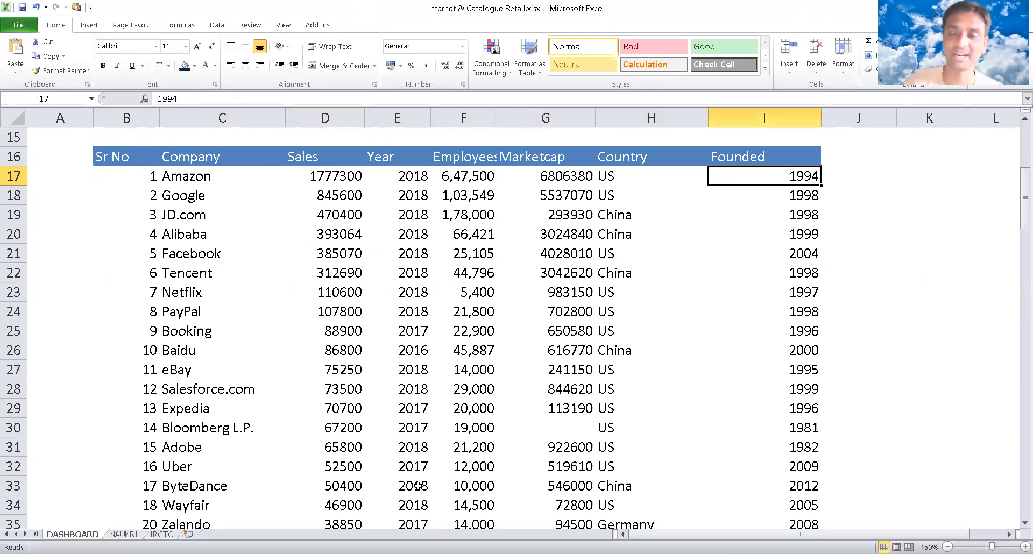
{"action": "key", "text": "Left"}
{"action": "key", "text": "Left"}
{"action": "key", "text": "Left"}
{"action": "key", "text": "Left"}
{"action": "key", "text": "Left"}
{"action": "key", "text": "Left"}
{"action": "key", "text": "Left"}
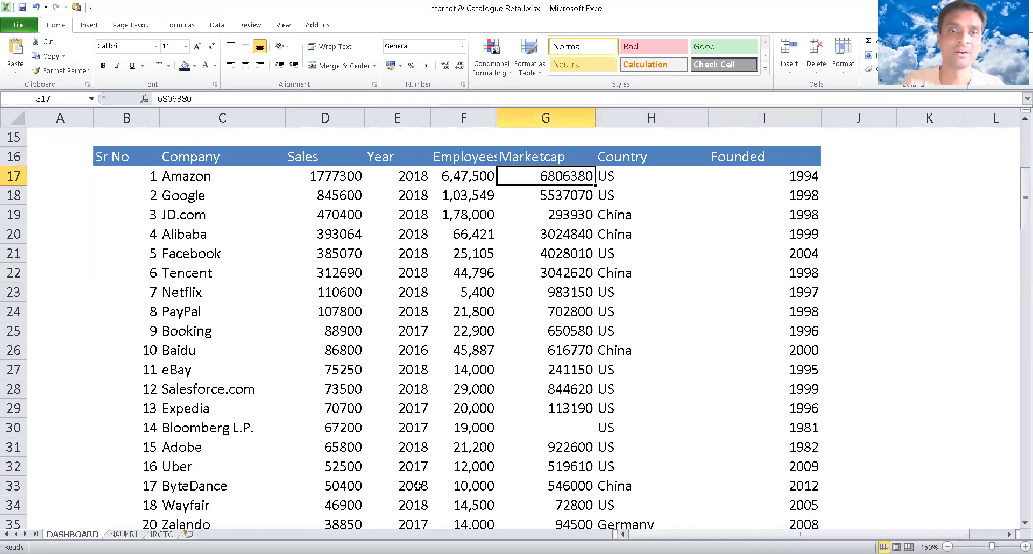
- Examine Google's sales, employees, market cap and country in the company table
{"action": "key", "text": "Down"}
{"action": "key", "text": "Right"}
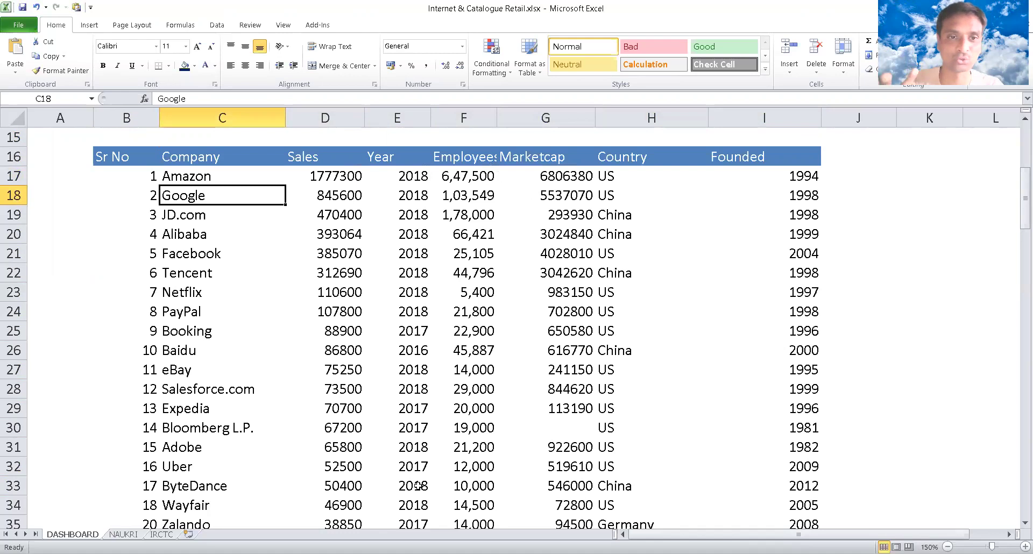
{"action": "key", "text": "Right"}
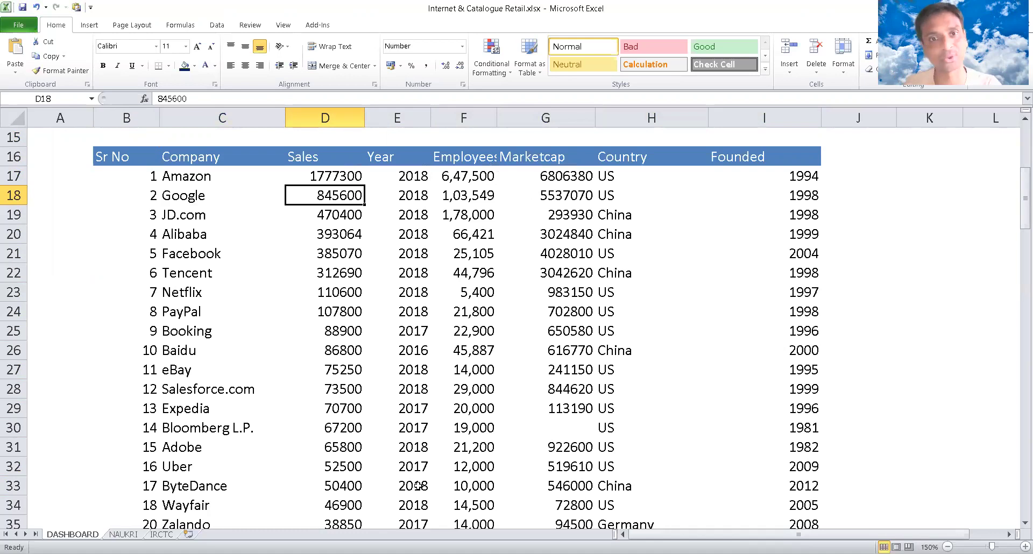
{"action": "key", "text": "Right"}
{"action": "key", "text": "Right"}
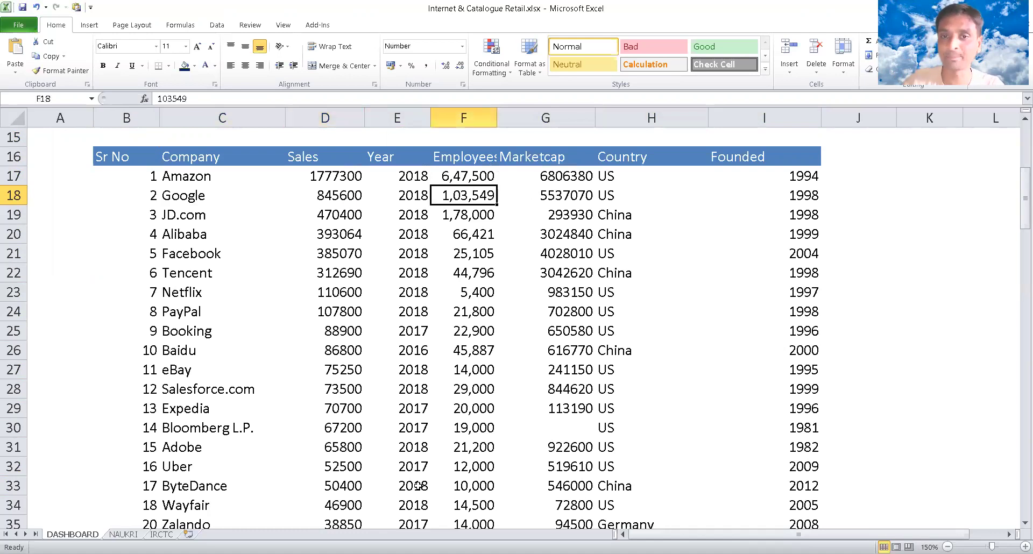
{"action": "key", "text": "Right"}
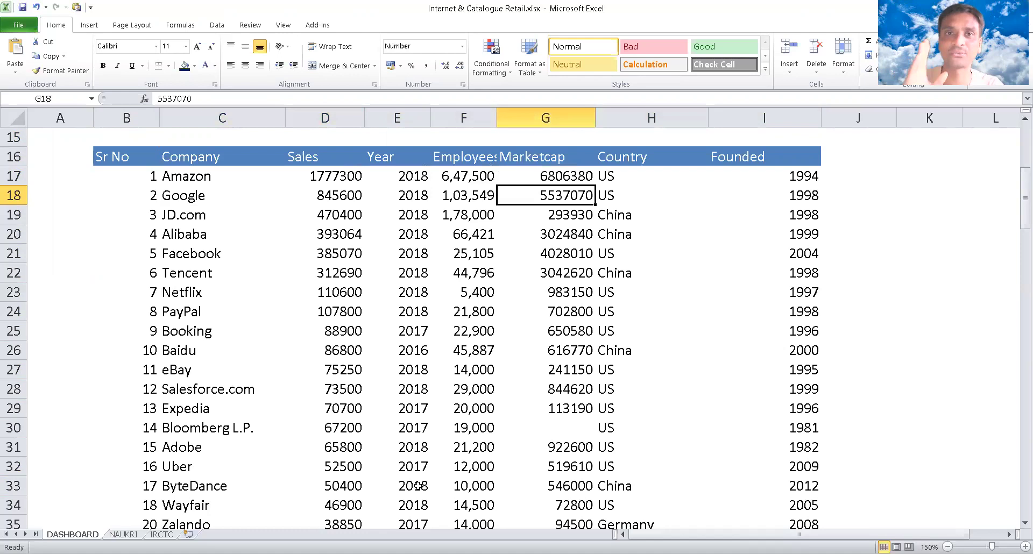
{"action": "key", "text": "Right"}
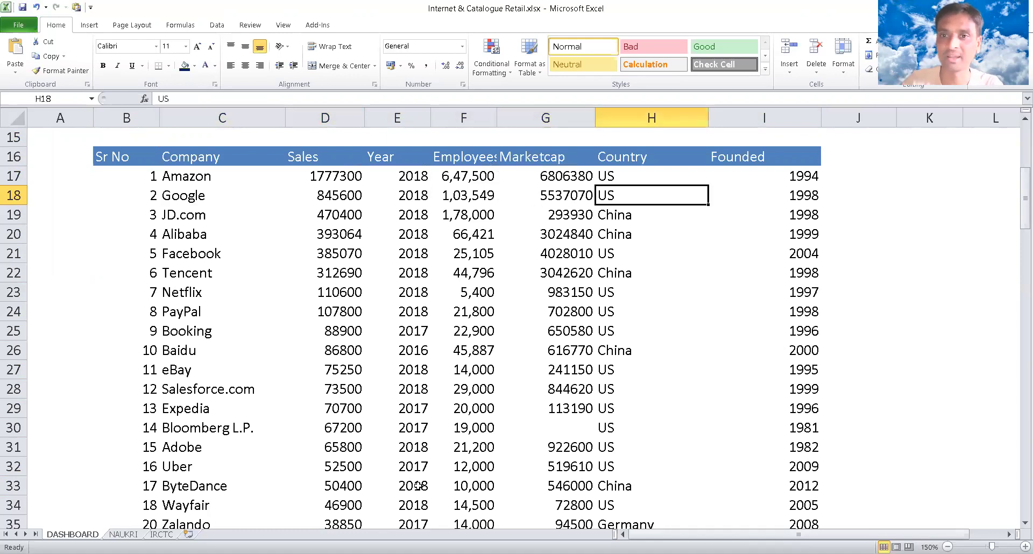
- Select the JD.com and Alibaba records from the company name through the founding year
{"action": "key", "text": "Down"}
{"action": "key", "text": "Left"}
{"action": "key", "text": "Left"}
{"action": "key", "text": "Left"}
{"action": "key", "text": "Left"}
{"action": "key", "text": "Left"}
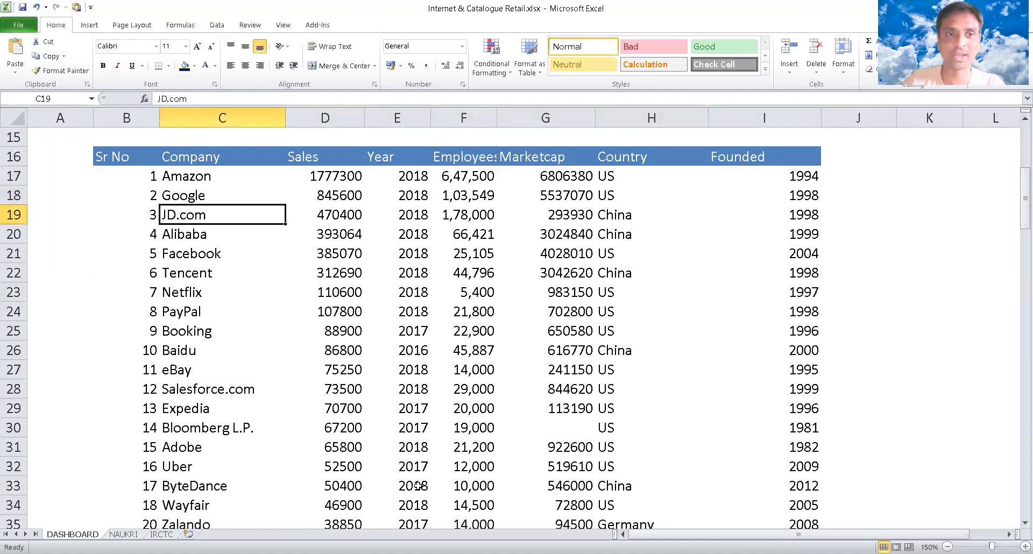
{"action": "key", "text": "shift+Down"}
{"action": "key", "text": "shift+Right"}
{"action": "key", "text": "shift+Right"}
{"action": "key", "text": "shift+Right"}
{"action": "key", "text": "shift+Right"}
{"action": "key", "text": "shift+Right"}
{"action": "key", "text": "shift+Right"}
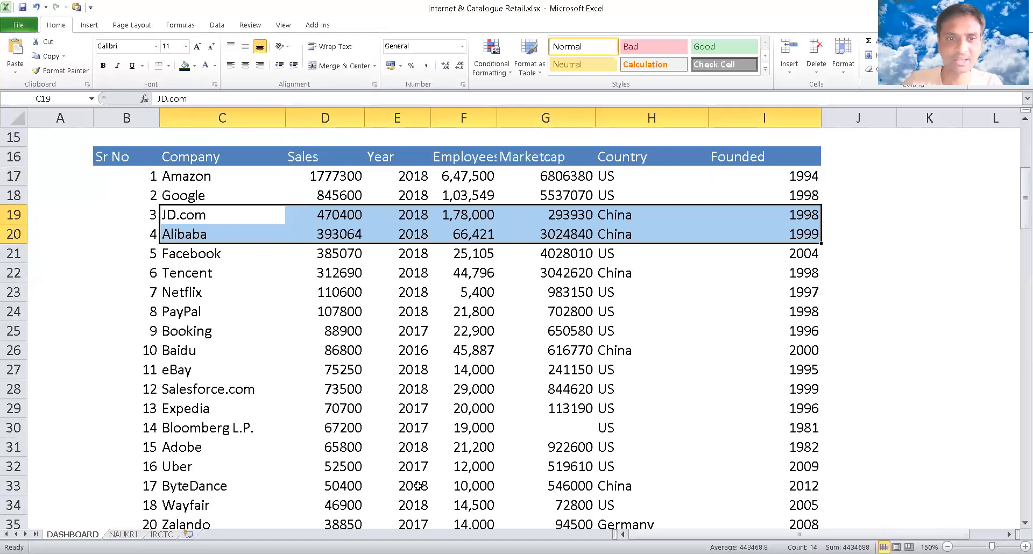
- Compare the sales, employees and market cap figures of JD.com and Alibaba
{"action": "key", "text": "Right"}
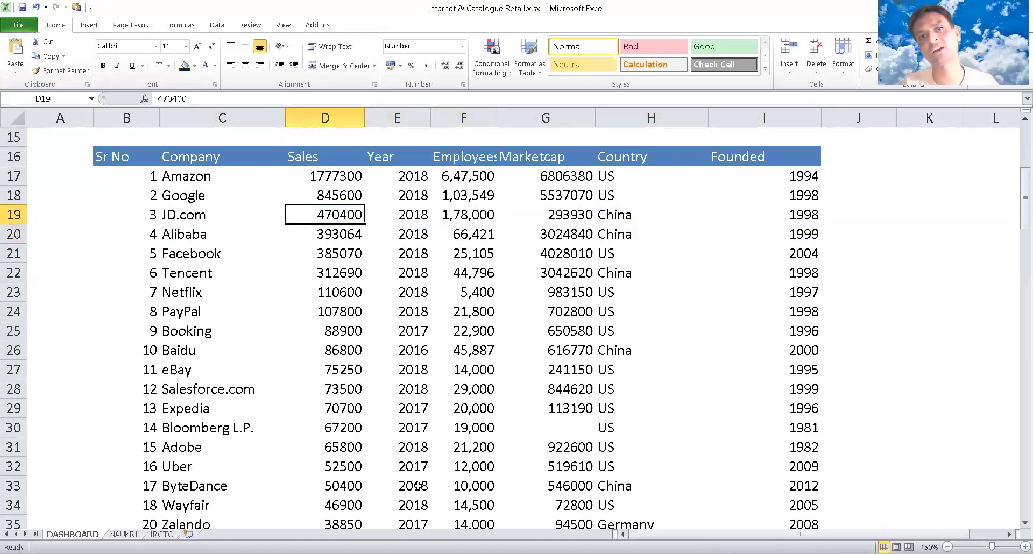
{"action": "key", "text": "Right"}
{"action": "key", "text": "Right"}
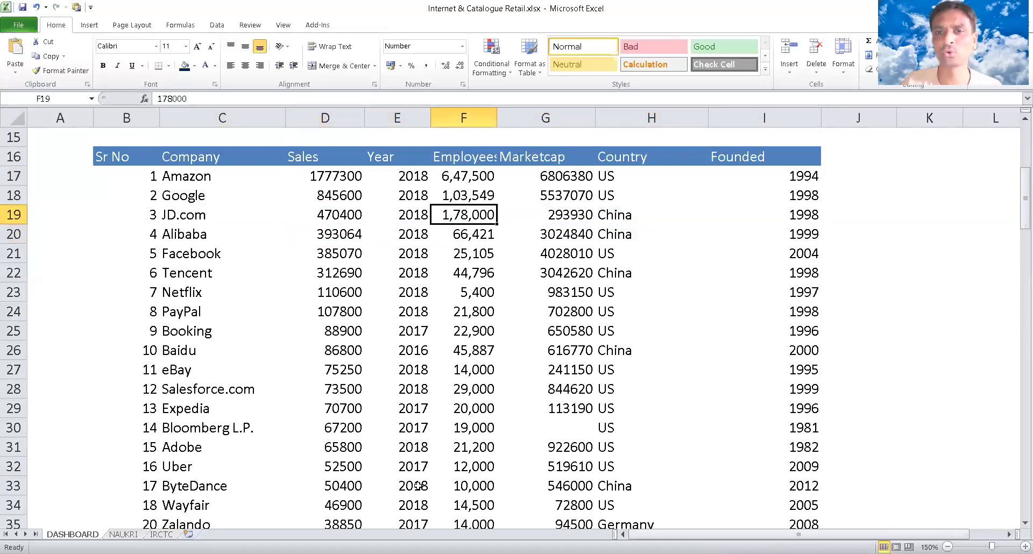
{"action": "key", "text": "Right"}
{"action": "key", "text": "Right"}
{"action": "key", "text": "Left"}
{"action": "key", "text": "Left"}
{"action": "key", "text": "Down"}
{"action": "key", "text": "Left"}
{"action": "key", "text": "Left"}
{"action": "key", "text": "Left"}
{"action": "key", "text": "Right"}
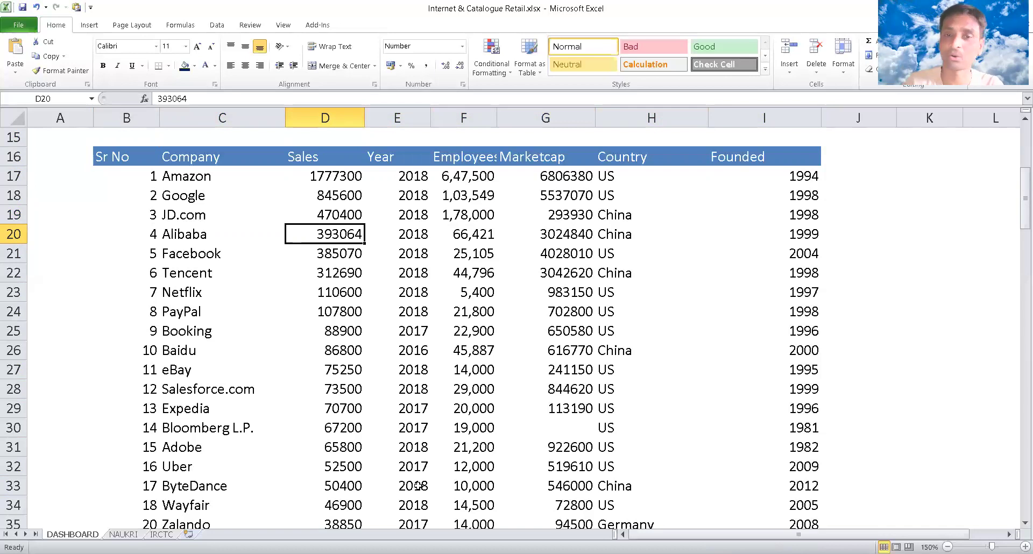
{"action": "key", "text": "Left"}
{"action": "key", "text": "Left"}
{"action": "key", "text": "Right"}
{"action": "key", "text": "Up"}
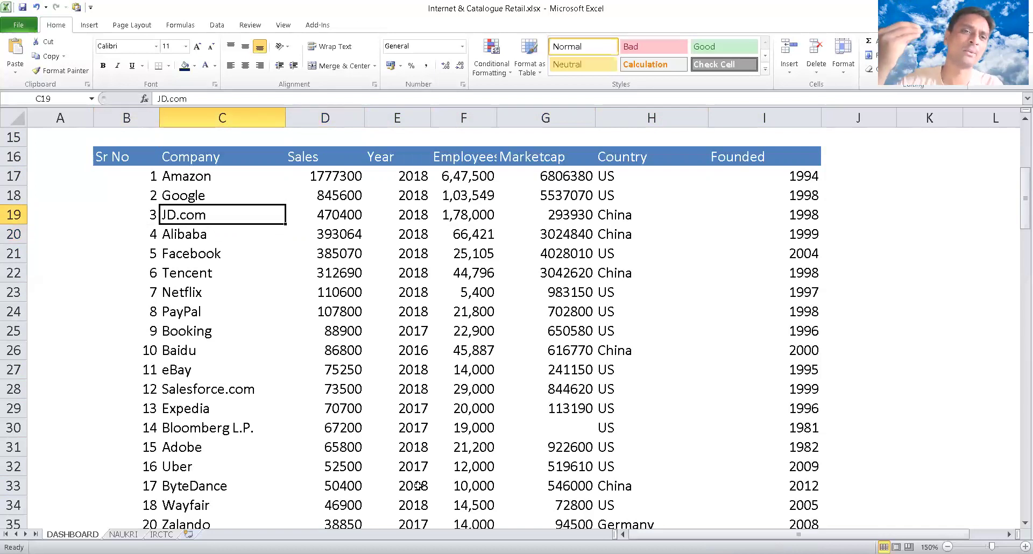
- Move past Facebook to Tencent's record and examine its sales, employees and market cap
{"action": "key", "text": "Down"}
{"action": "key", "text": "Down"}
{"action": "key", "text": "Down"}
{"action": "key", "text": "Up"}
{"action": "key", "text": "Down"}
{"action": "key", "text": "Right"}
{"action": "key", "text": "Left"}
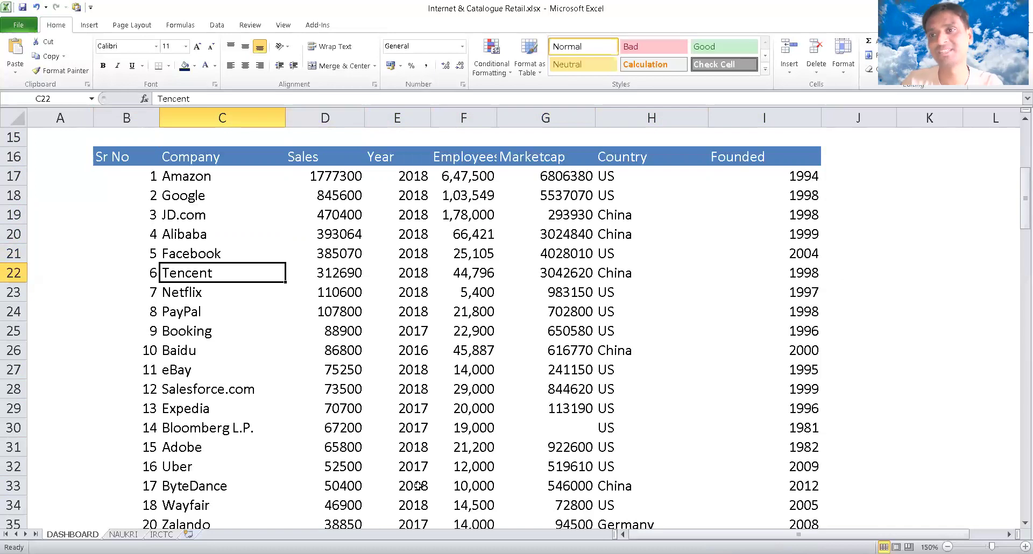
{"action": "key", "text": "Left"}
{"action": "key", "text": "Right"}
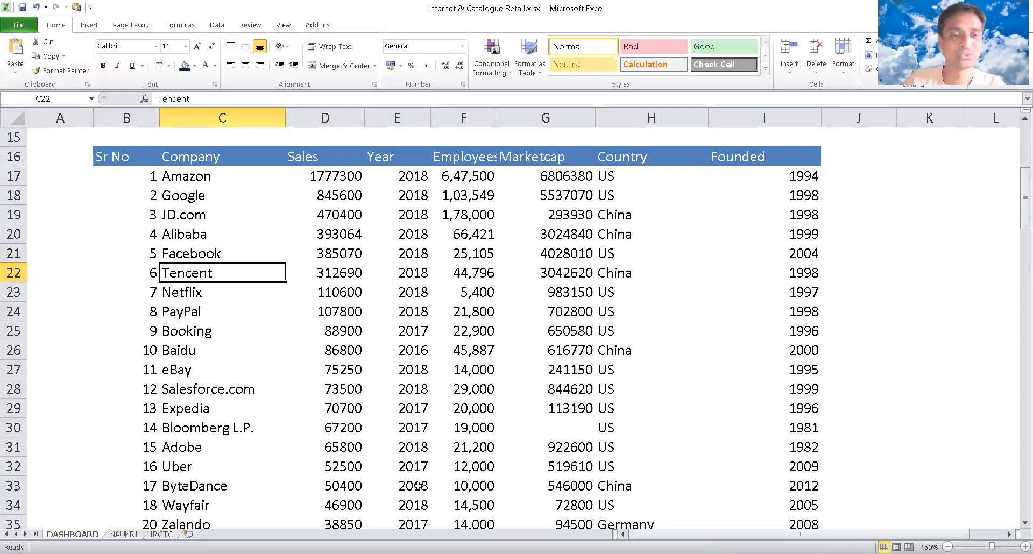
{"action": "key", "text": "Right"}
{"action": "key", "text": "Right"}
{"action": "key", "text": "Right"}
{"action": "key", "text": "Right"}
{"action": "key", "text": "Right"}
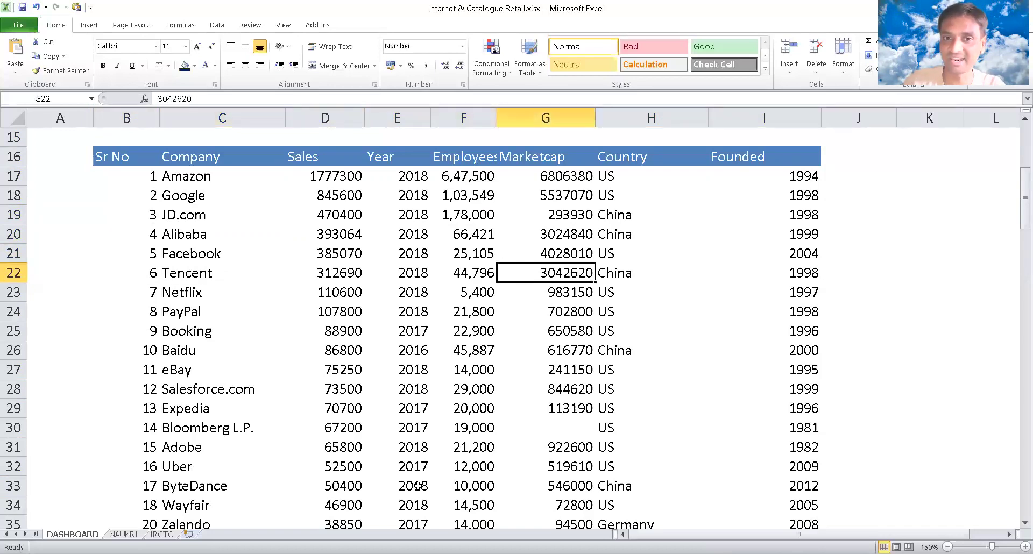
{"action": "key", "text": "Left"}
{"action": "key", "text": "Left"}
{"action": "key", "text": "Left"}
{"action": "key", "text": "Left"}
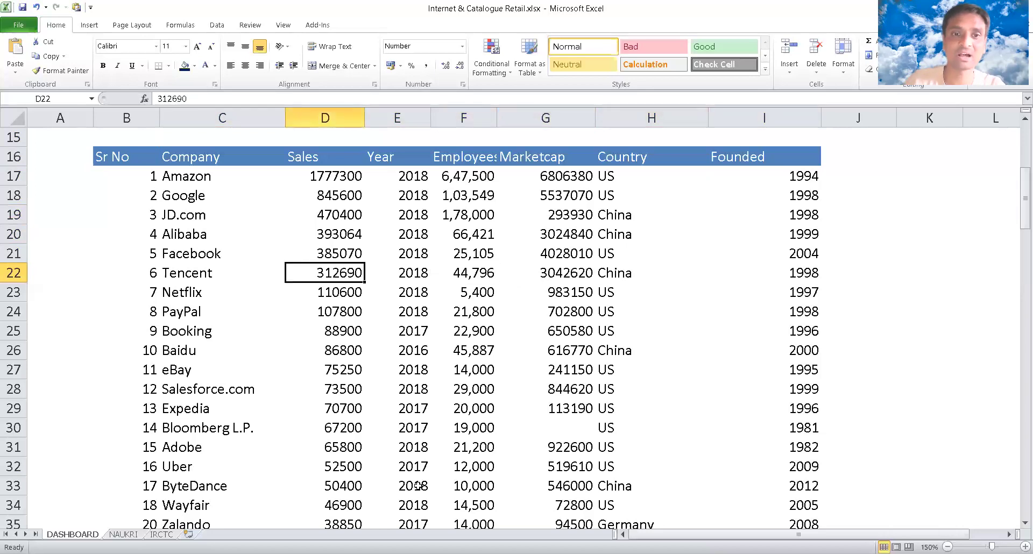
- Go back over the companies listed just above Tencent and return to Tencent's name in the company table
{"action": "key", "text": "Up"}
{"action": "key", "text": "Up"}
{"action": "key", "text": "Up"}
{"action": "key", "text": "Left"}
{"action": "key", "text": "Left"}
{"action": "key", "text": "Down"}
{"action": "key", "text": "Down"}
{"action": "key", "text": "Down"}
{"action": "key", "text": "Right"}
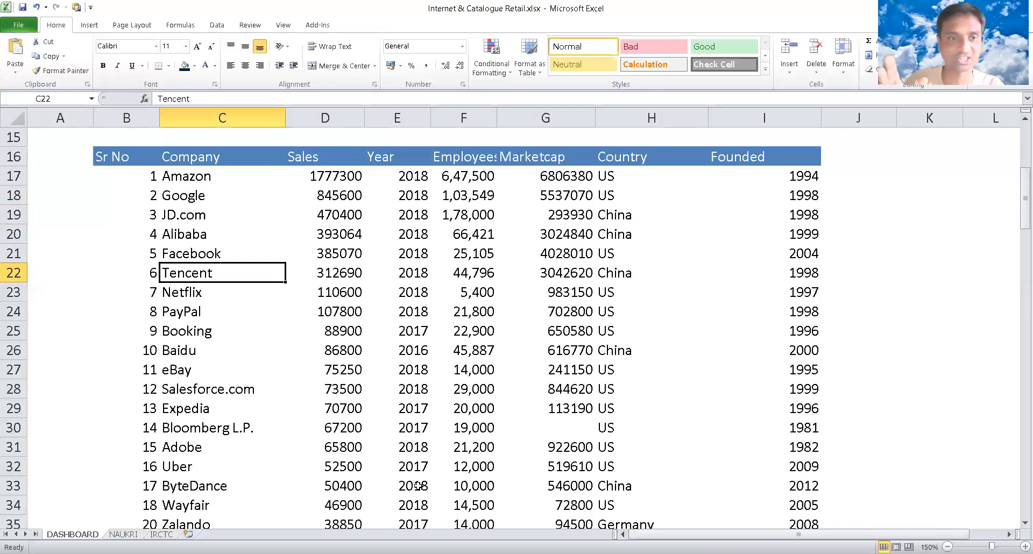
- Examine Netflix's sales, employees, market cap and country, finishing back on its company name
{"action": "key", "text": "Down"}
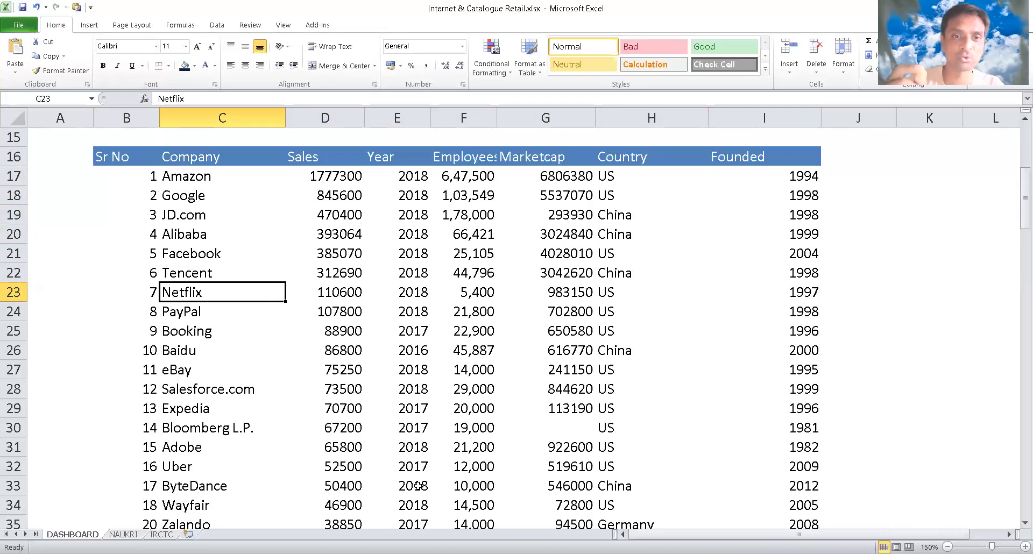
{"action": "key", "text": "Right"}
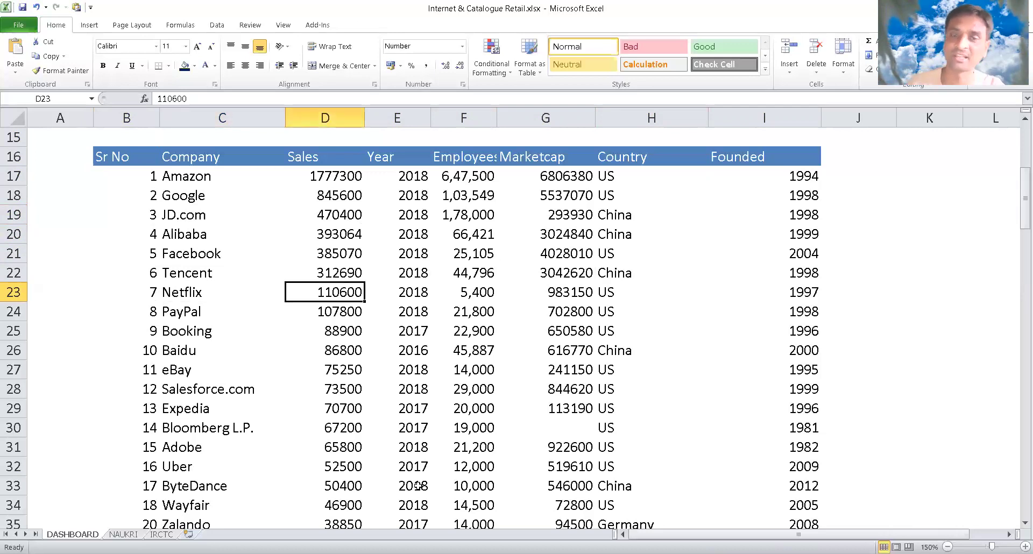
{"action": "key", "text": "Right"}
{"action": "key", "text": "Right"}
{"action": "key", "text": "Right"}
{"action": "key", "text": "Right"}
{"action": "key", "text": "Left"}
{"action": "key", "text": "Left"}
{"action": "key", "text": "Right"}
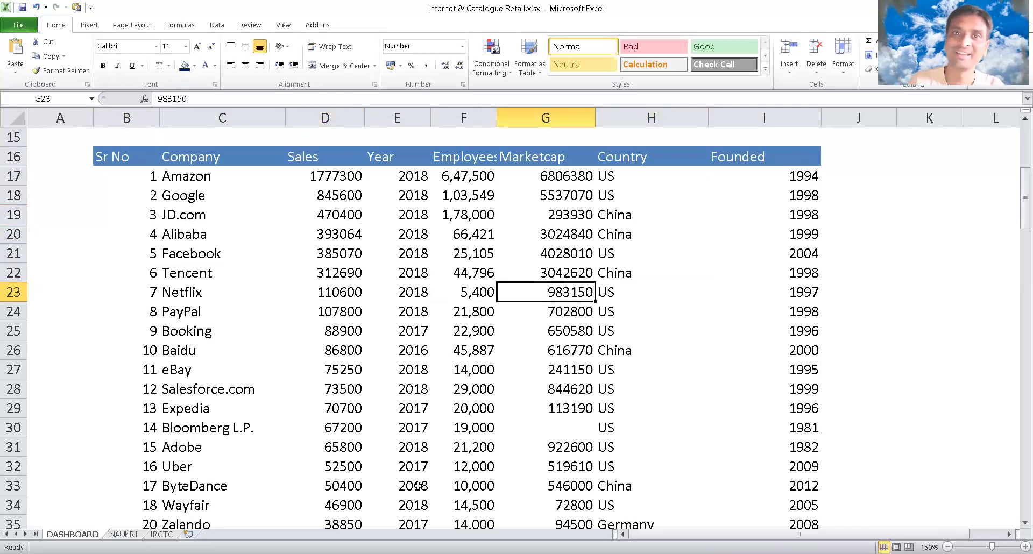
{"action": "key", "text": "Left"}
{"action": "key", "text": "Left"}
{"action": "key", "text": "Left"}
{"action": "key", "text": "Left"}
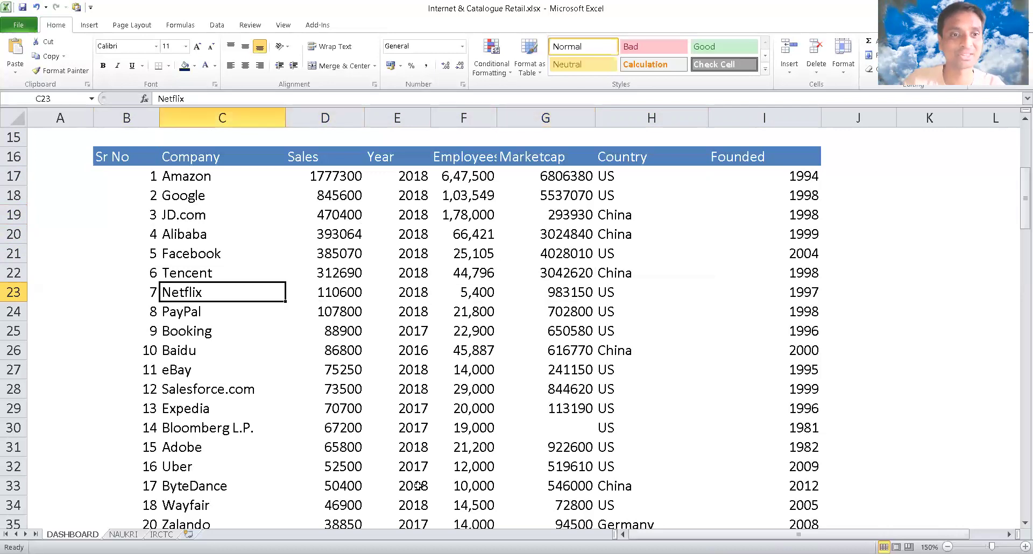
- Examine PayPal's sales, year, employees and market cap in the company table
{"action": "key", "text": "Down"}
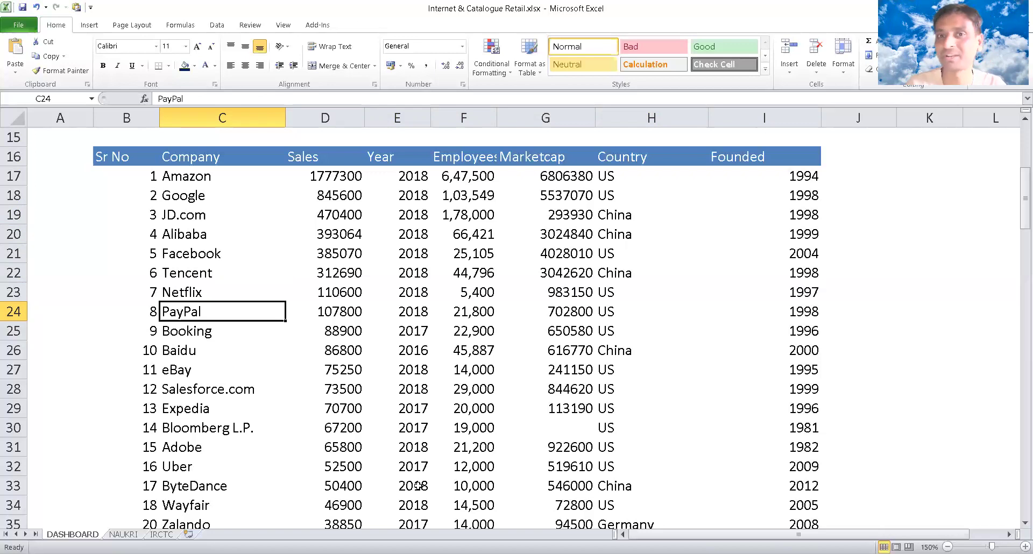
{"action": "key", "text": "Right"}
{"action": "key", "text": "Right"}
{"action": "key", "text": "Right"}
{"action": "key", "text": "Right"}
{"action": "key", "text": "Left"}
{"action": "key", "text": "Left"}
{"action": "key", "text": "Left"}
- Examine Booking's serial number, sales and year, finishing back on its company name
{"action": "key", "text": "Down"}
{"action": "key", "text": "Left"}
{"action": "key", "text": "Left"}
{"action": "key", "text": "Right"}
{"action": "key", "text": "Right"}
{"action": "key", "text": "Right"}
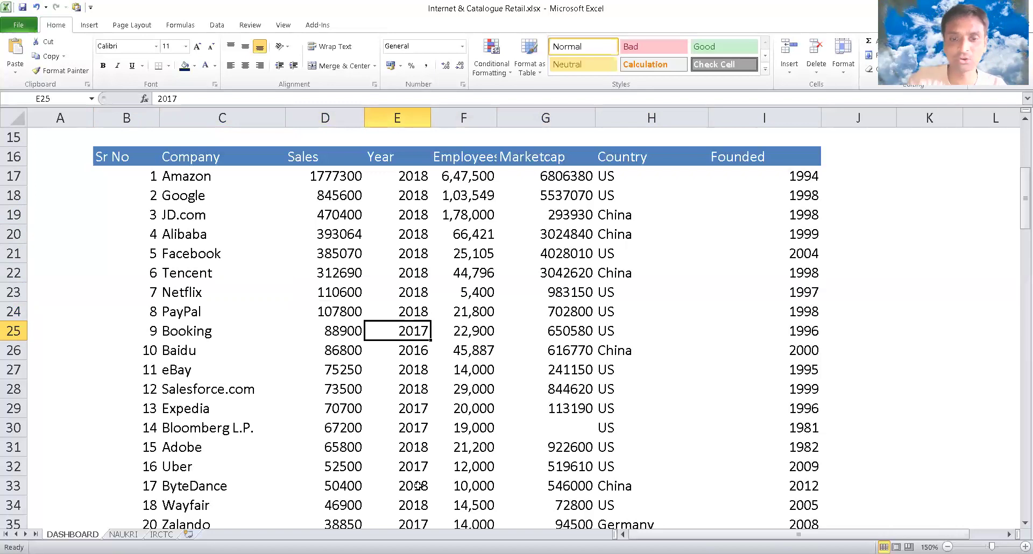
{"action": "key", "text": "Left"}
{"action": "key", "text": "Left"}
{"action": "key", "text": "Left"}
{"action": "key", "text": "Right"}
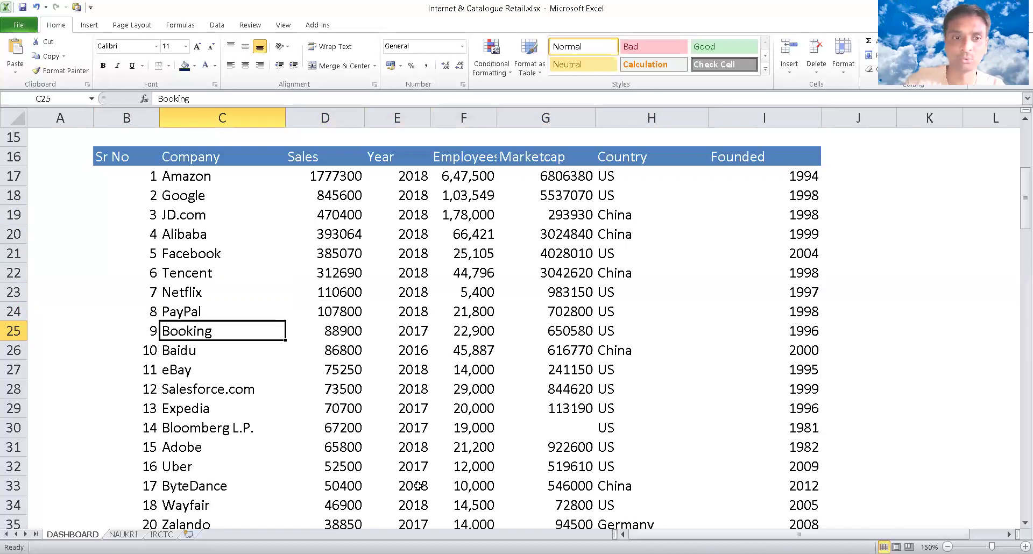
- Examine Baidu's serial number, sales and other figures in the company table
{"action": "key", "text": "Down"}
{"action": "key", "text": "Left"}
{"action": "key", "text": "Right"}
{"action": "key", "text": "Right"}
{"action": "key", "text": "Right"}
{"action": "key", "text": "Right"}
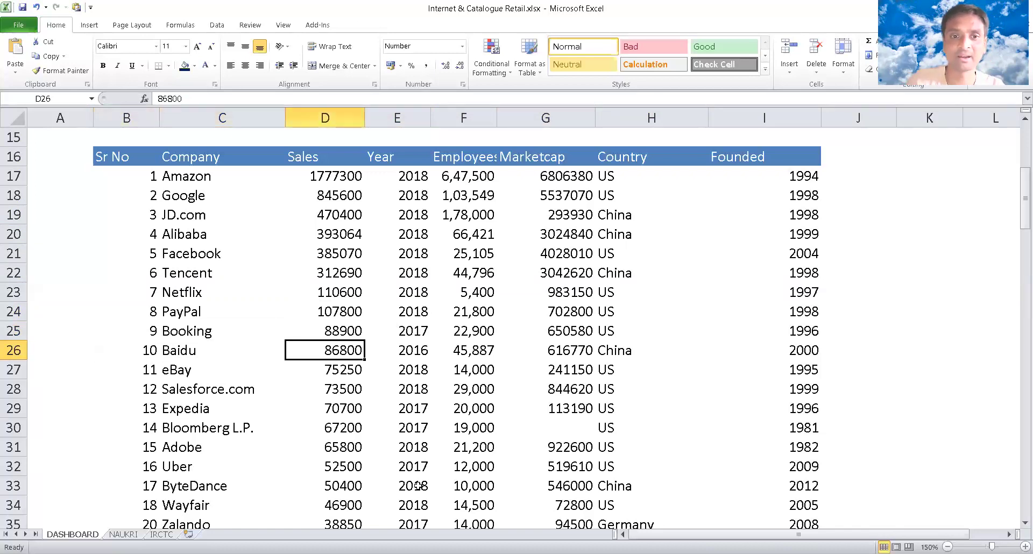
{"action": "key", "text": "Left"}
{"action": "key", "text": "Left"}
{"action": "key", "text": "Left"}
{"action": "key", "text": "Left"}
- Read the company names from eBay down to Adobe
{"action": "key", "text": "Down"}
{"action": "key", "text": "Right"}
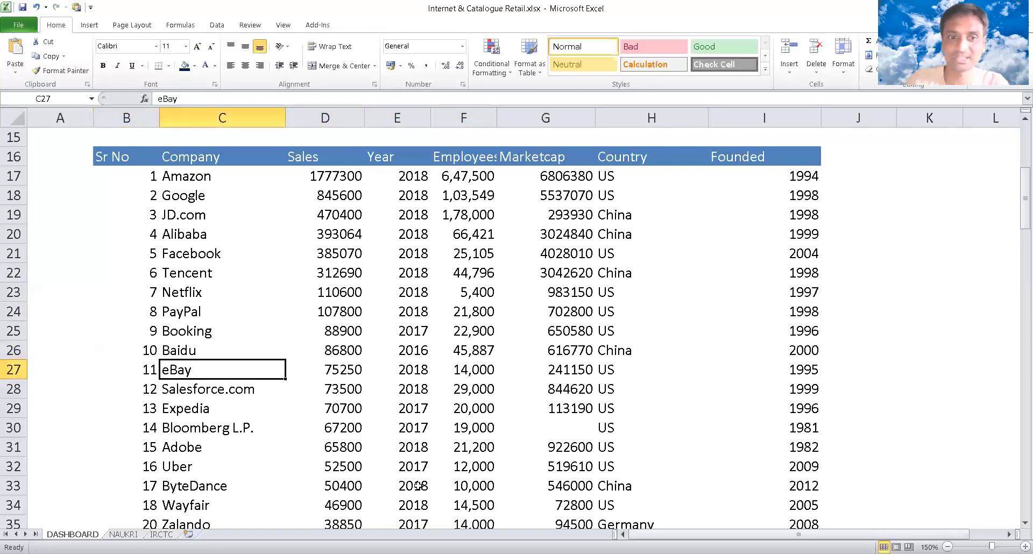
{"action": "key", "text": "Down"}
{"action": "key", "text": "Down"}
{"action": "key", "text": "Down"}
{"action": "key", "text": "Down"}
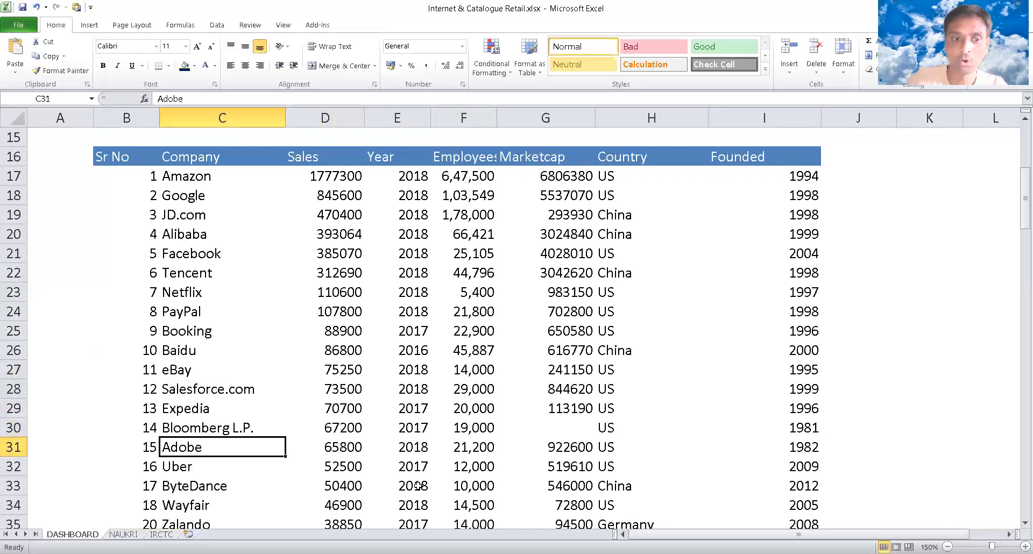
- Review the company names around Uber, ByteDance and Wayfair, below Adobe
{"action": "key", "text": "Down"}
{"action": "key", "text": "Down"}
{"action": "key", "text": "Down"}
{"action": "key", "text": "Down"}
{"action": "key", "text": "Down"}
{"action": "key", "text": "Down"}
{"action": "key", "text": "Down"}
{"action": "key", "text": "Down"}
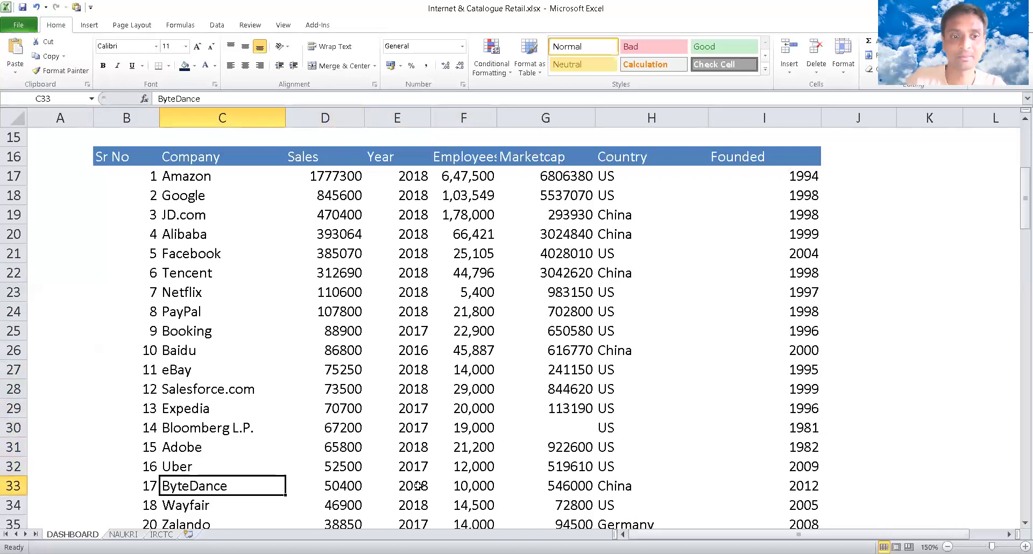
{"action": "key", "text": "Down"}
{"action": "key", "text": "Down"}
{"action": "key", "text": "Up"}
{"action": "key", "text": "Up"}
{"action": "key", "text": "Up"}
{"action": "key", "text": "Up"}
{"action": "key", "text": "Up"}
{"action": "key", "text": "Up"}
- Look further down the company names past Sabre Corporation to find the Indian company Flipkart
{"action": "key", "text": "Down"}
{"action": "key", "text": "Down"}
{"action": "key", "text": "Down"}
{"action": "key", "text": "Down"}
{"action": "key", "text": "Down"}
{"action": "key", "text": "Down"}
{"action": "key", "text": "Down"}
{"action": "key", "text": "Down"}
{"action": "key", "text": "Down"}
{"action": "key", "text": "Down"}
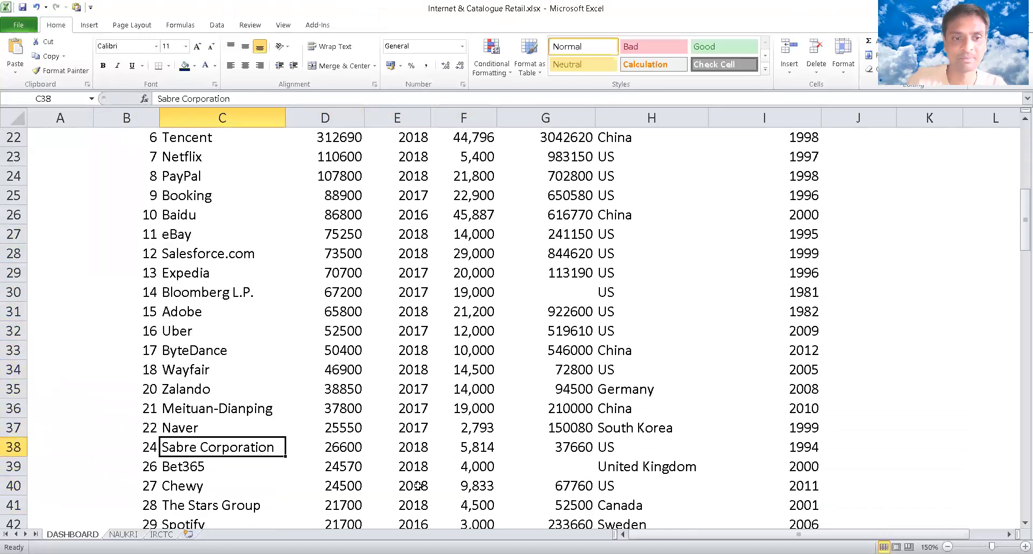
{"action": "key", "text": "Up"}
{"action": "key", "text": "Up"}
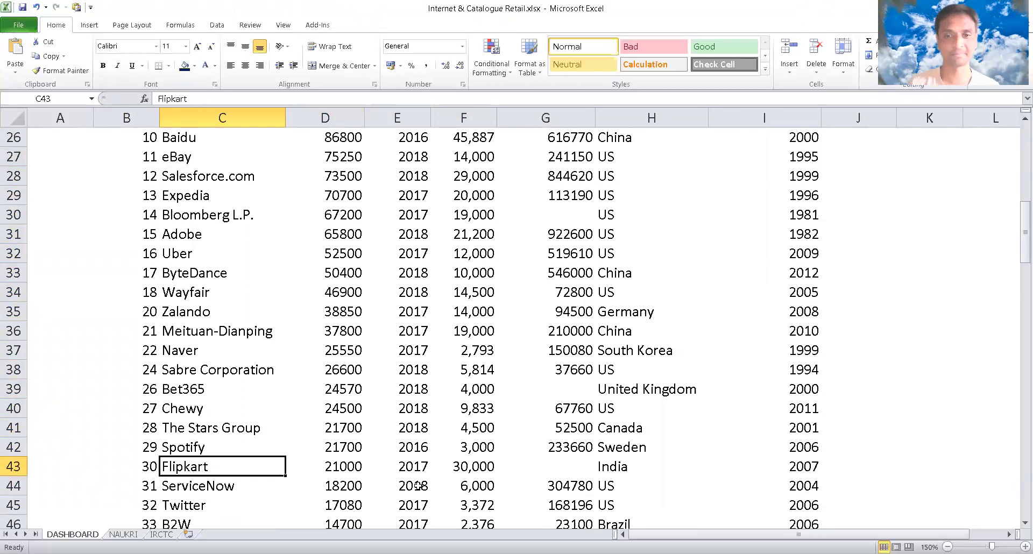
- Examine Flipkart's sales, year, employees and market cap fields
{"action": "key", "text": "Right"}
{"action": "key", "text": "Right"}
{"action": "key", "text": "Right"}
{"action": "key", "text": "Right"}
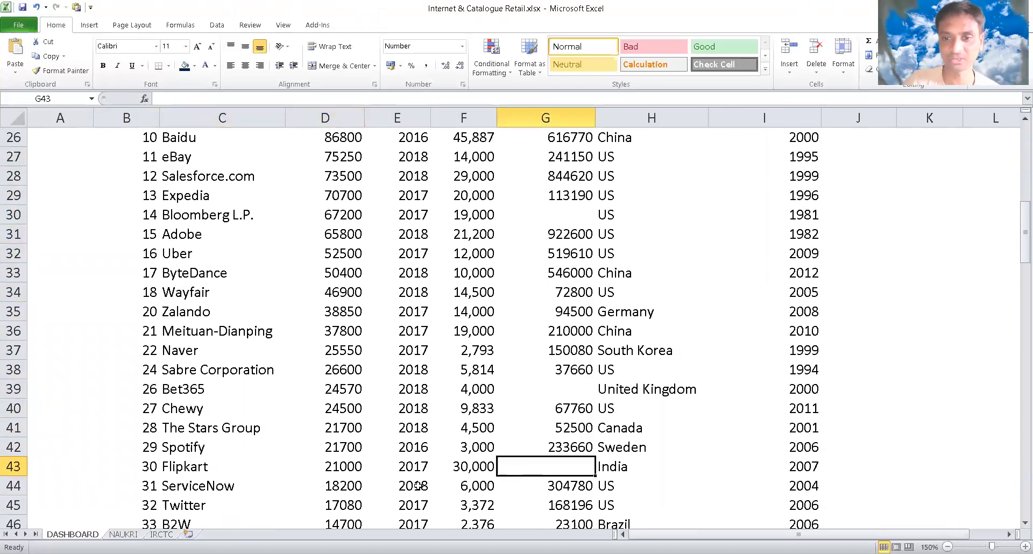
{"action": "key", "text": "Left"}
{"action": "key", "text": "Left"}
{"action": "key", "text": "Left"}
{"action": "key", "text": "Left"}
- Read the company names below Flipkart, from ServiceNow and Twitter down to GoDaddy
{"action": "key", "text": "Down"}
{"action": "key", "text": "Down"}
{"action": "key", "text": "Down"}
{"action": "key", "text": "Down"}
{"action": "key", "text": "Down"}
{"action": "key", "text": "Down"}
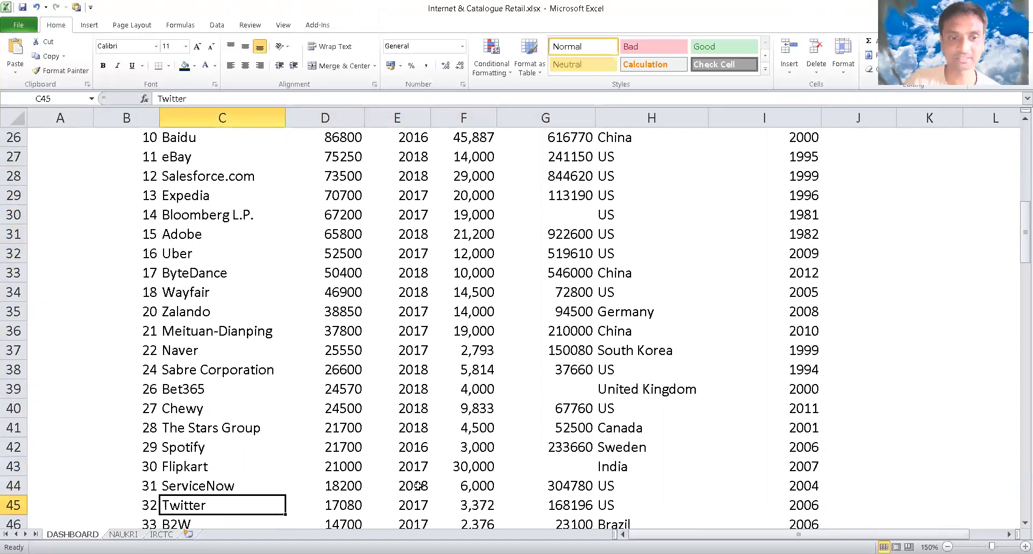
{"action": "key", "text": "Down"}
{"action": "key", "text": "Down"}
{"action": "key", "text": "Down"}
{"action": "key", "text": "Up"}
{"action": "key", "text": "Up"}
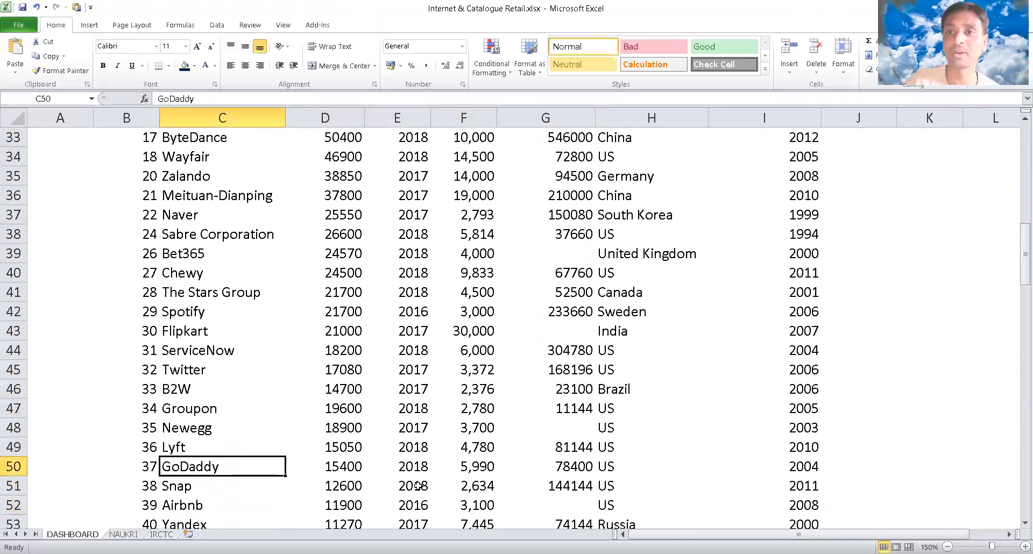
- Continue reading the company names from Snap and Airbnb down to TripAdvisor
{"action": "key", "text": "Down"}
{"action": "key", "text": "Down"}
{"action": "key", "text": "Down"}
{"action": "key", "text": "Up"}
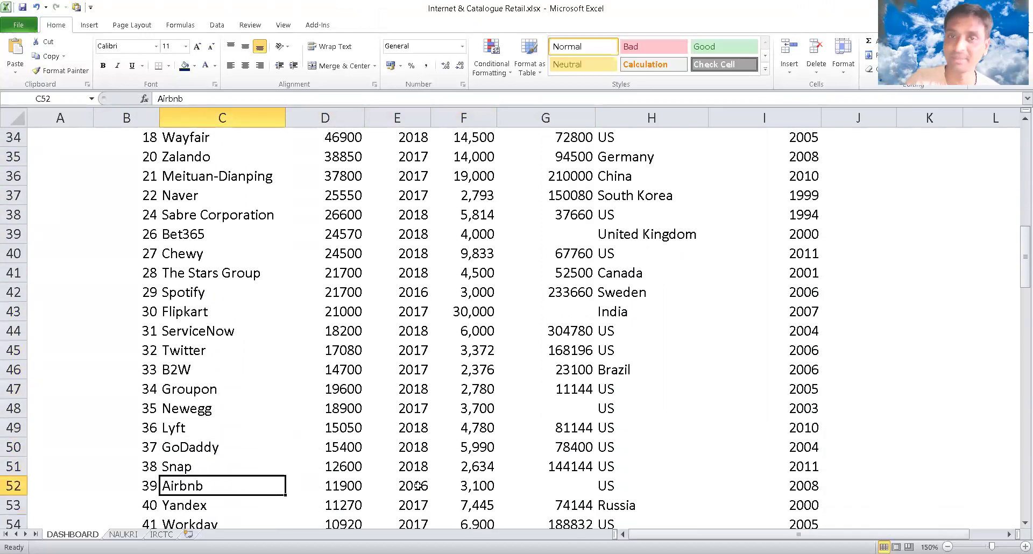
{"action": "key", "text": "Down"}
{"action": "key", "text": "Down"}
{"action": "key", "text": "Down"}
{"action": "key", "text": "Down"}
{"action": "key", "text": "Up"}
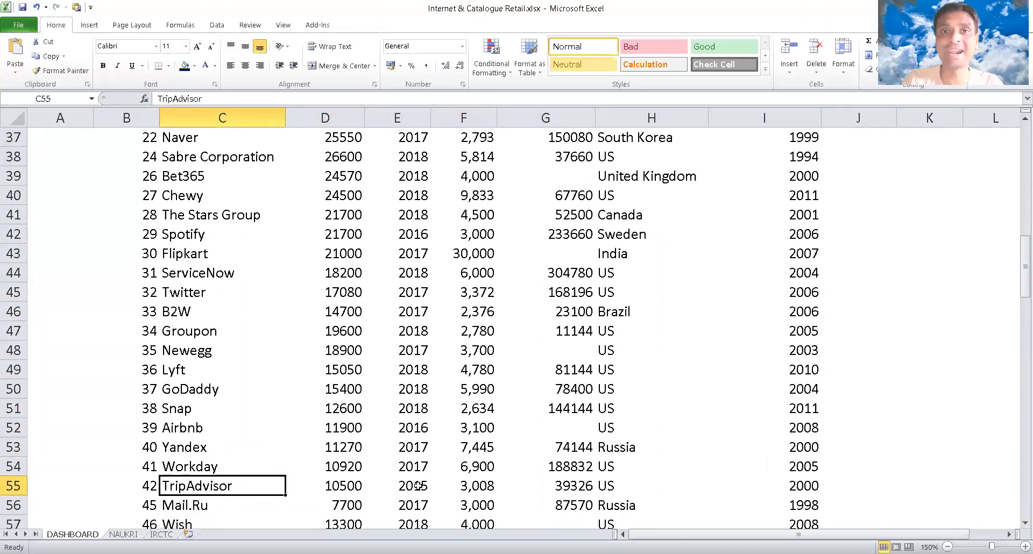
- Go to the last company, ANGI Homeservices, and select the Company column from there up to its header
{"action": "key", "text": "Down"}
{"action": "key", "text": "Down"}
{"action": "key", "text": "Down"}
{"action": "key", "text": "Down"}
{"action": "key", "text": "Down"}
{"action": "key", "text": "Down"}
{"action": "key", "text": "Down"}
{"action": "key", "text": "Up"}
{"action": "key", "text": "ctrl+shift+Up"}
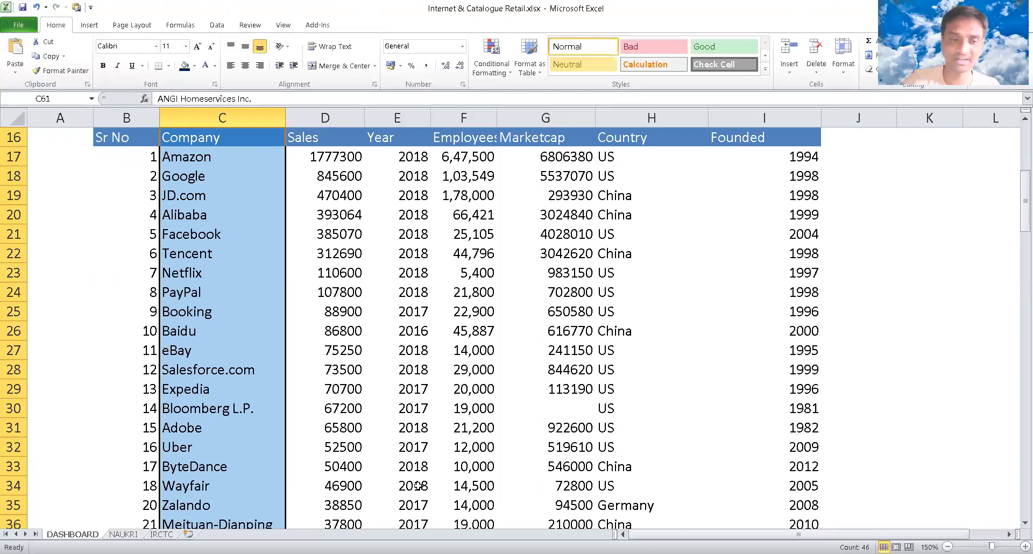
- Move to the small table below the company list and examine the Internet User Base rank and user figure
{"action": "key", "text": "Down"}
{"action": "key", "text": "Down"}
{"action": "key", "text": "Down"}
{"action": "key", "text": "Down"}
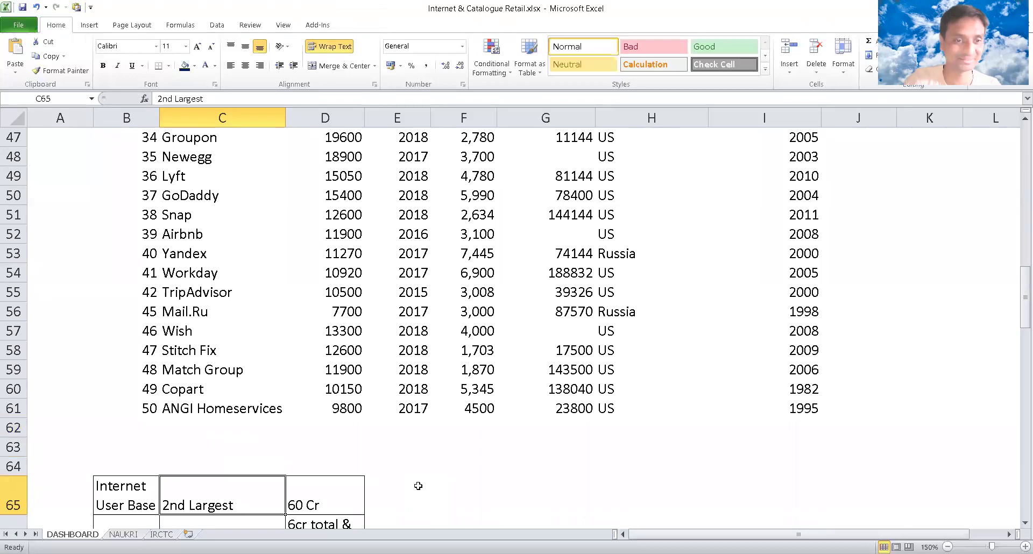
{"action": "key", "text": "Down"}
{"action": "key", "text": "Down"}
{"action": "key", "text": "Down"}
{"action": "key", "text": "Down"}
{"action": "key", "text": "Up"}
{"action": "key", "text": "Up"}
{"action": "key", "text": "Up"}
{"action": "key", "text": "Up"}
{"action": "key", "text": "Up"}
{"action": "key", "text": "Down"}
{"action": "key", "text": "Left"}
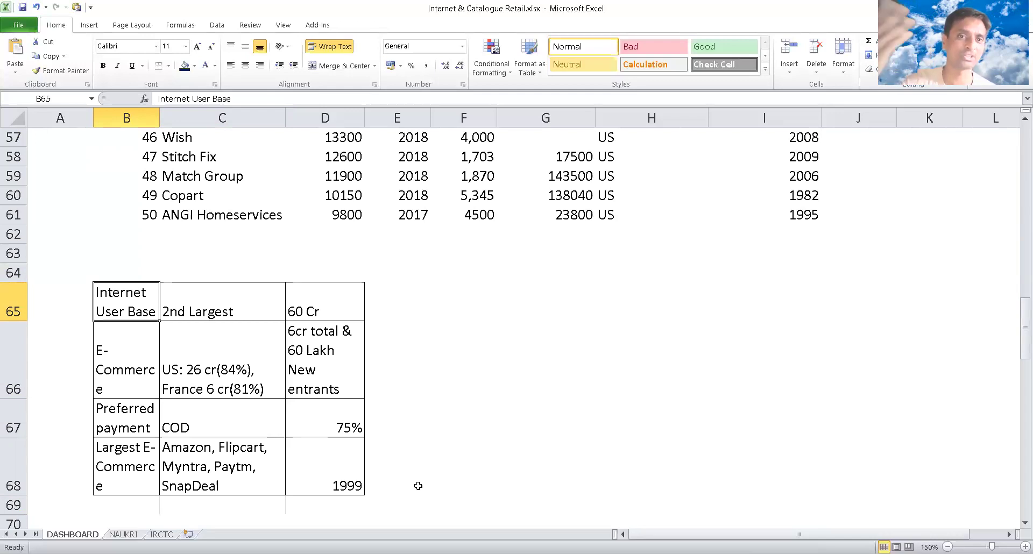
{"action": "key", "text": "Right"}
{"action": "key", "text": "Right"}
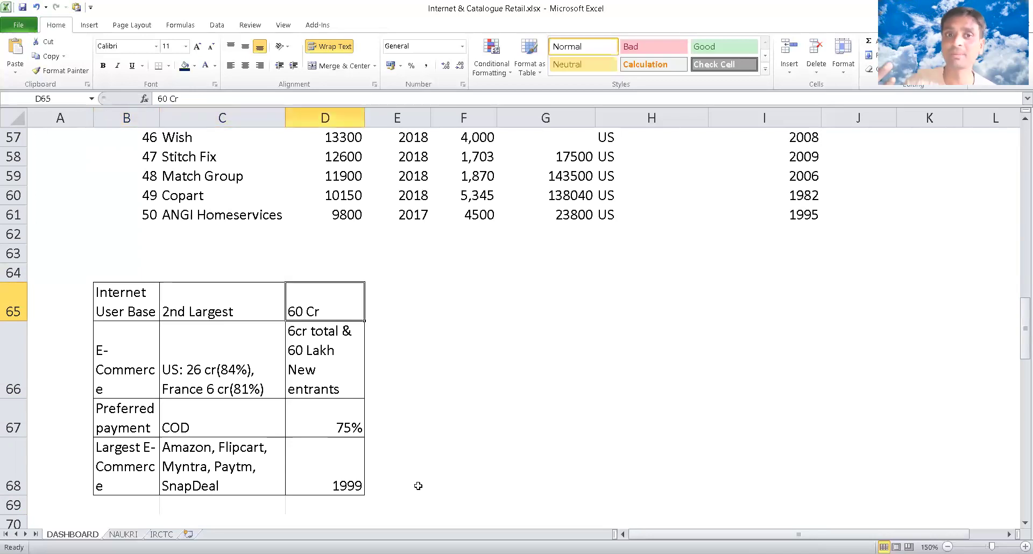
- Examine the E-Commerce row, covering the US and France figures and the new entrants entry
{"action": "key", "text": "Left"}
{"action": "key", "text": "Left"}
{"action": "key", "text": "Down"}
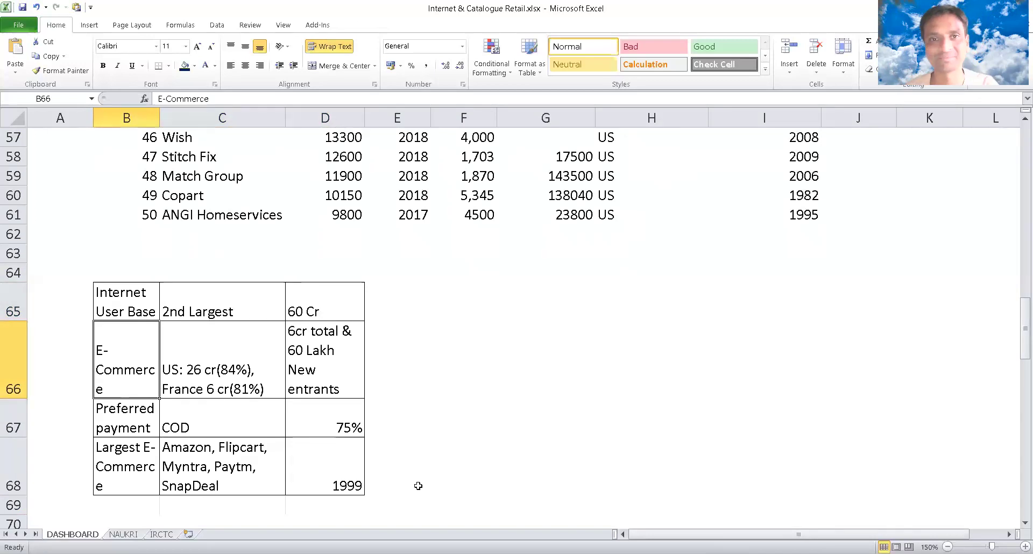
{"action": "key", "text": "Right"}
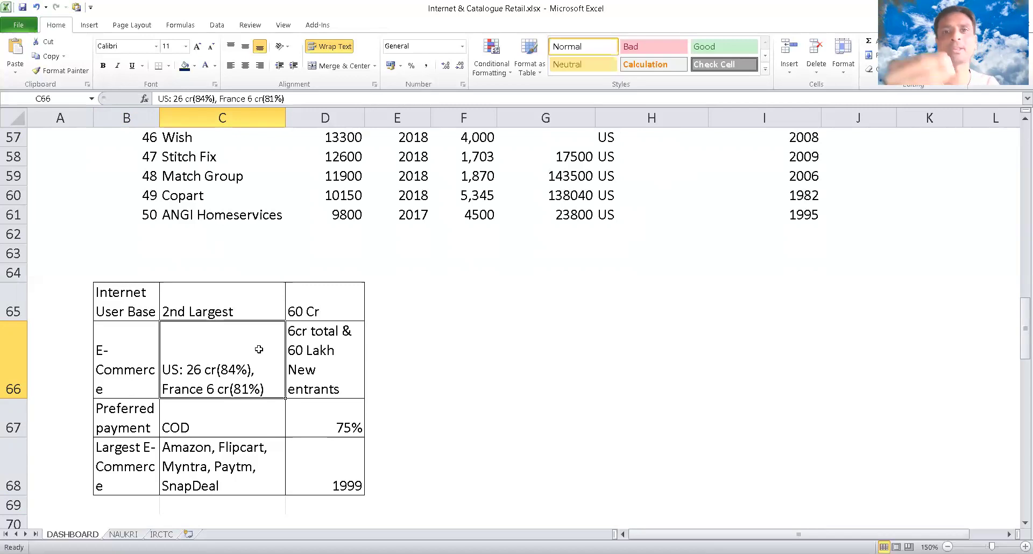
{"action": "key", "text": "Right"}
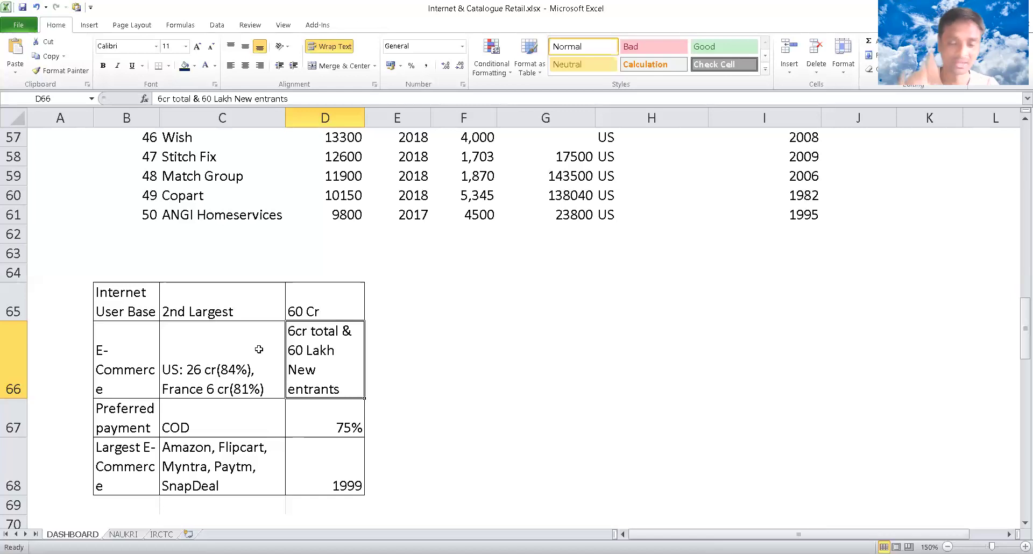
- Examine the preferred payment method and its percentage in the Preferred payment row
{"action": "left_click", "coordinate": [324, 414]}
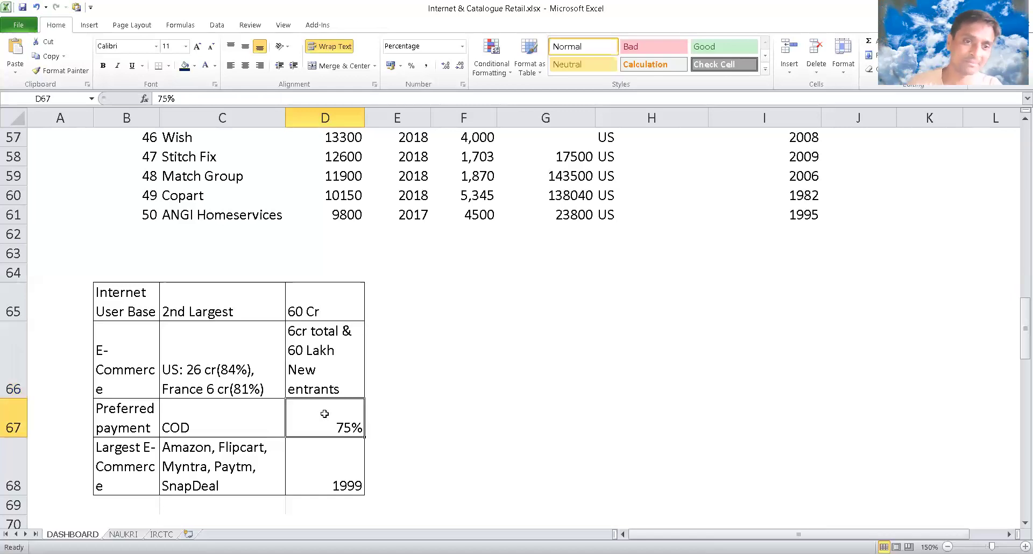
{"action": "key", "text": "Left"}
{"action": "key", "text": "Right"}
{"action": "key", "text": "Right"}
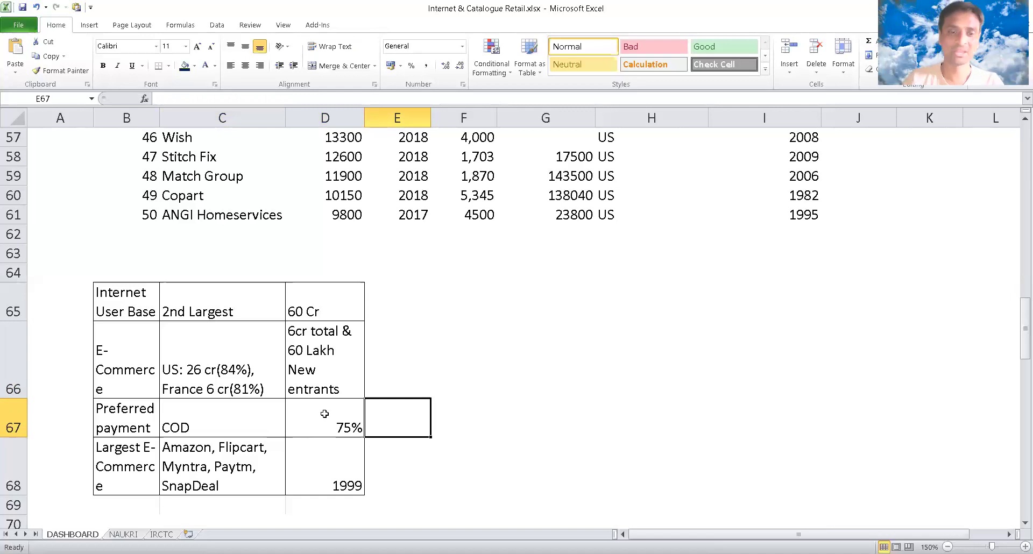
- Examine the companies named in the Largest E-Commerce row
{"action": "key", "text": "Down"}
{"action": "key", "text": "Left"}
{"action": "key", "text": "Left"}
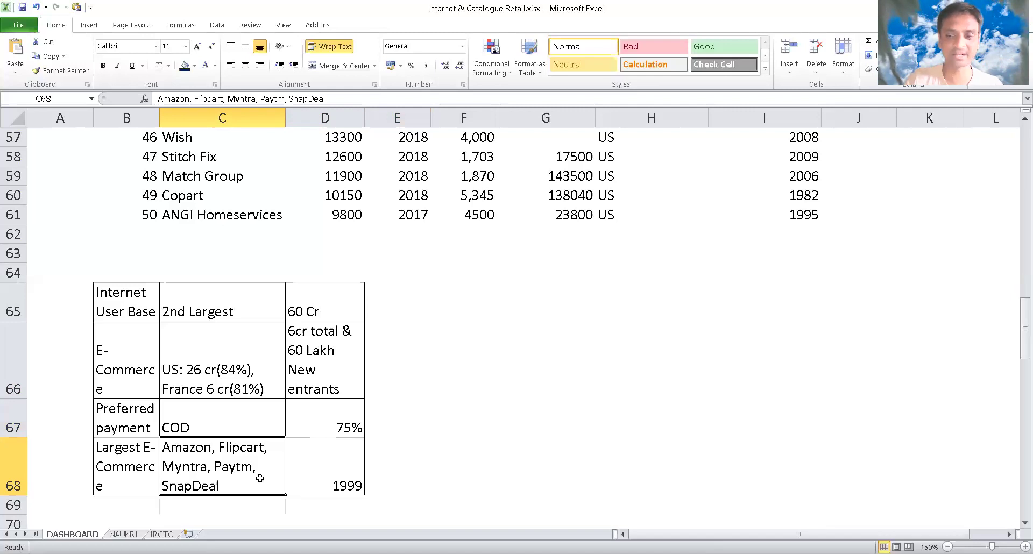
- Move down to Amazon's entry in the company remarks table
{"action": "key", "text": "Down"}
{"action": "key", "text": "Down"}
{"action": "key", "text": "Down"}
{"action": "key", "text": "Down"}
{"action": "key", "text": "Down"}
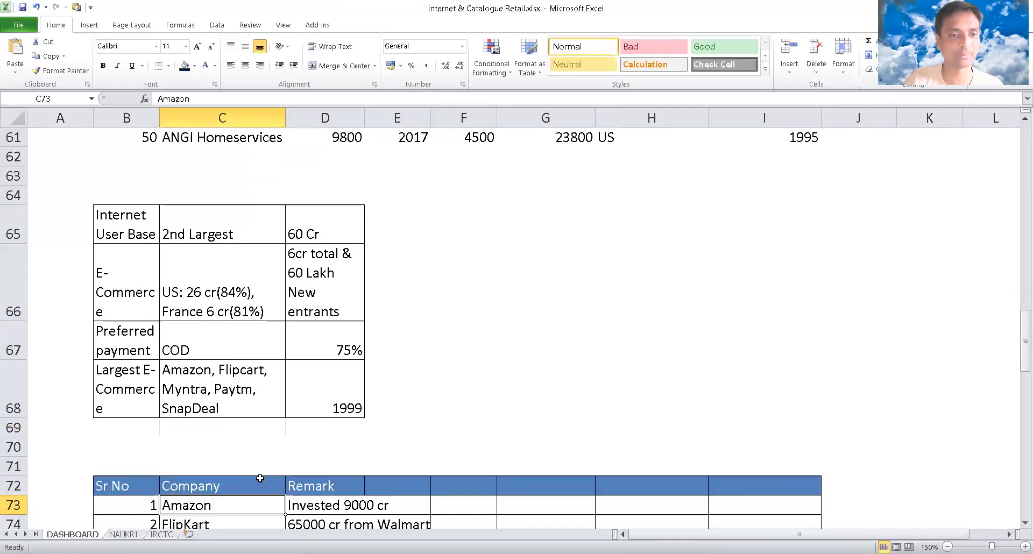
- Bring the company remarks table into view and return to its Sr No header
{"action": "key", "text": "Down"}
{"action": "key", "text": "Down"}
{"action": "key", "text": "Down"}
{"action": "key", "text": "Down"}
{"action": "key", "text": "Down"}
{"action": "key", "text": "Down"}
{"action": "key", "text": "Down"}
{"action": "key", "text": "Down"}
{"action": "key", "text": "Down"}
{"action": "key", "text": "Up"}
{"action": "key", "text": "Up"}
{"action": "key", "text": "Up"}
{"action": "key", "text": "Up"}
{"action": "key", "text": "Up"}
{"action": "key", "text": "Up"}
{"action": "key", "text": "Up"}
{"action": "key", "text": "Up"}
{"action": "key", "text": "Up"}
{"action": "key", "text": "Up"}
{"action": "key", "text": "Left"}
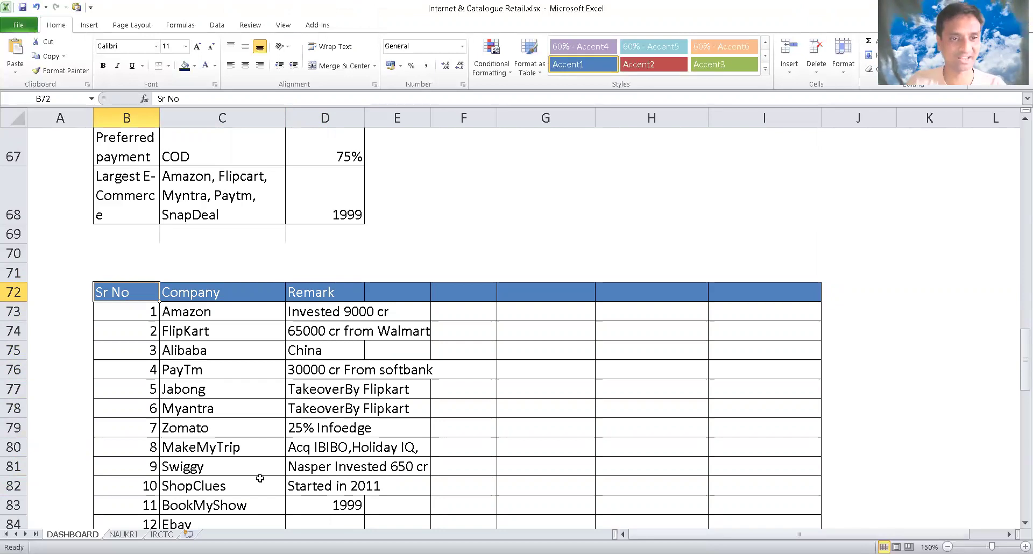
- Highlight Amazon's row from its serial number across the remark to examine it
{"action": "key", "text": "Down"}
{"action": "key", "text": "Right"}
{"action": "key", "text": "Left"}
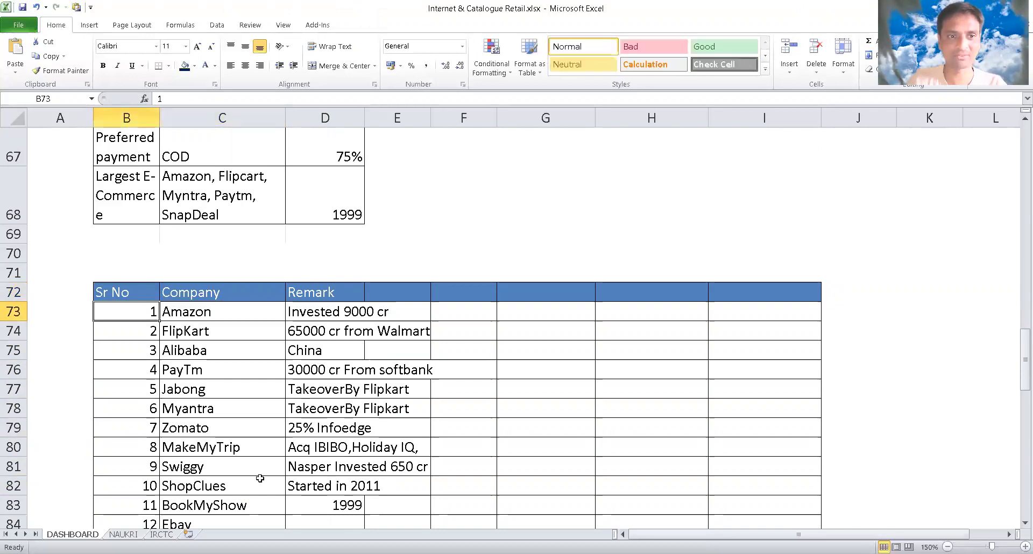
{"action": "key", "text": "shift+Right"}
{"action": "key", "text": "shift+Right"}
{"action": "key", "text": "shift+Right"}
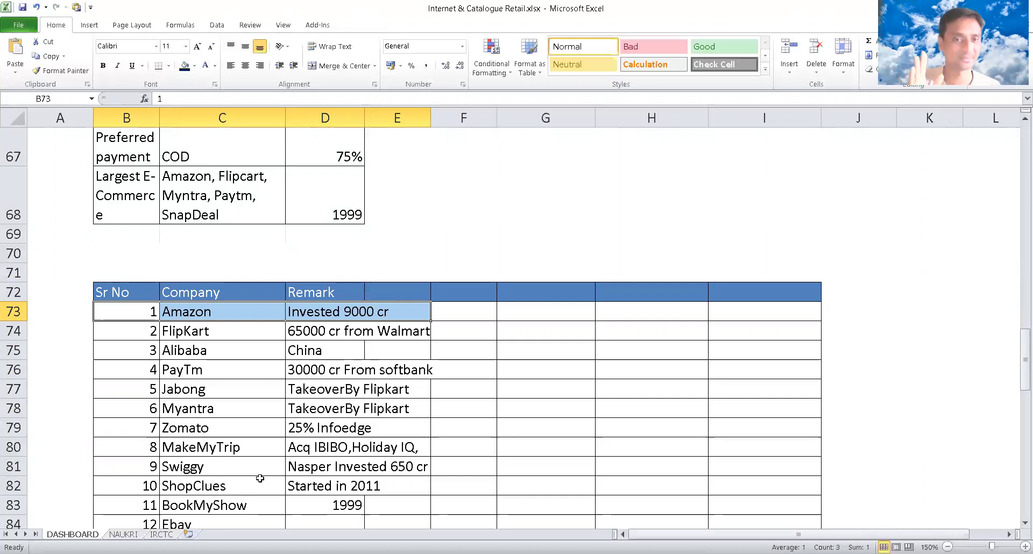
- Examine FlipKart's row in the company remarks table, reading across its remark
{"action": "key", "text": "Down"}
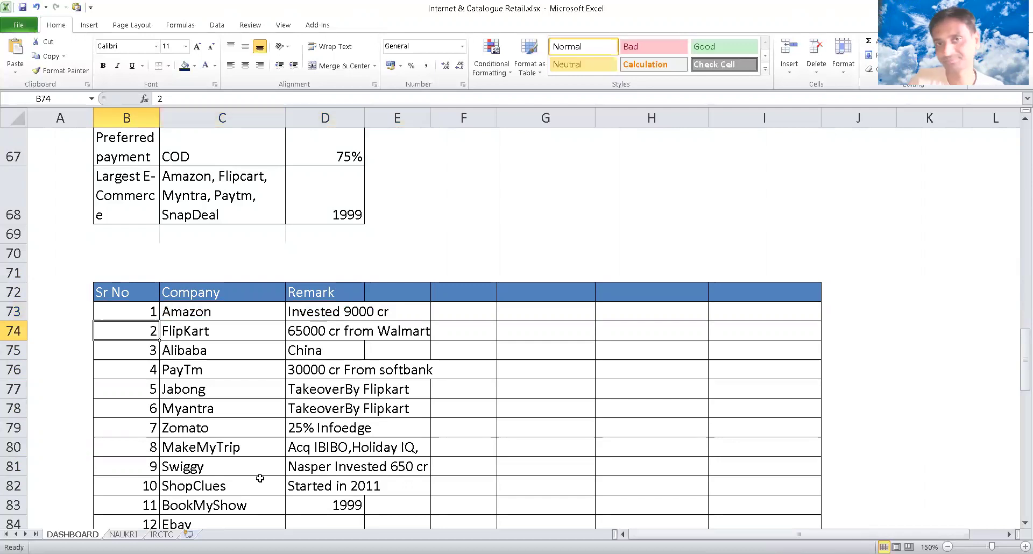
{"action": "key", "text": "Right"}
{"action": "key", "text": "Right"}
{"action": "key", "text": "Right"}
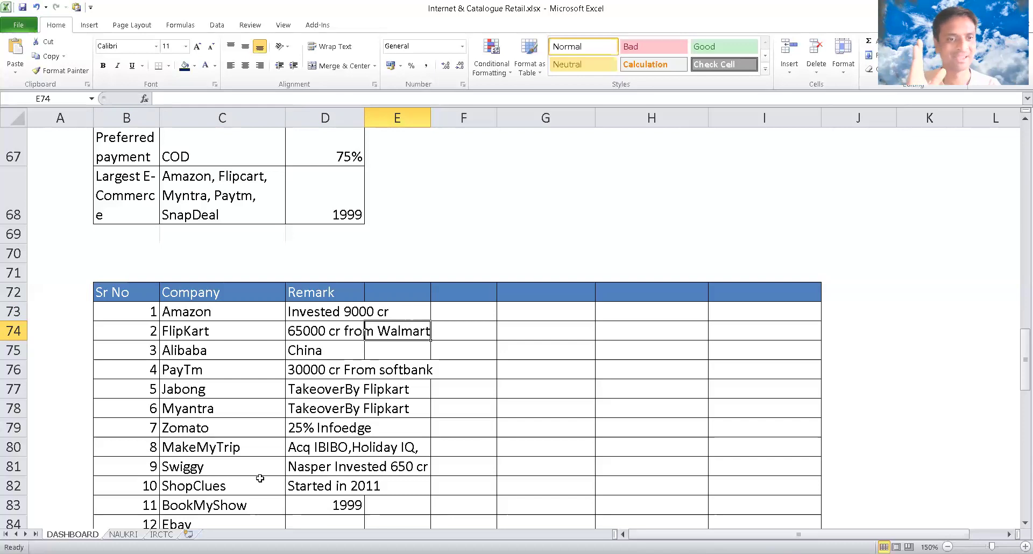
- Examine Alibaba's entry in the company remarks table
{"action": "key", "text": "Down"}
{"action": "key", "text": "Left"}
{"action": "key", "text": "Left"}
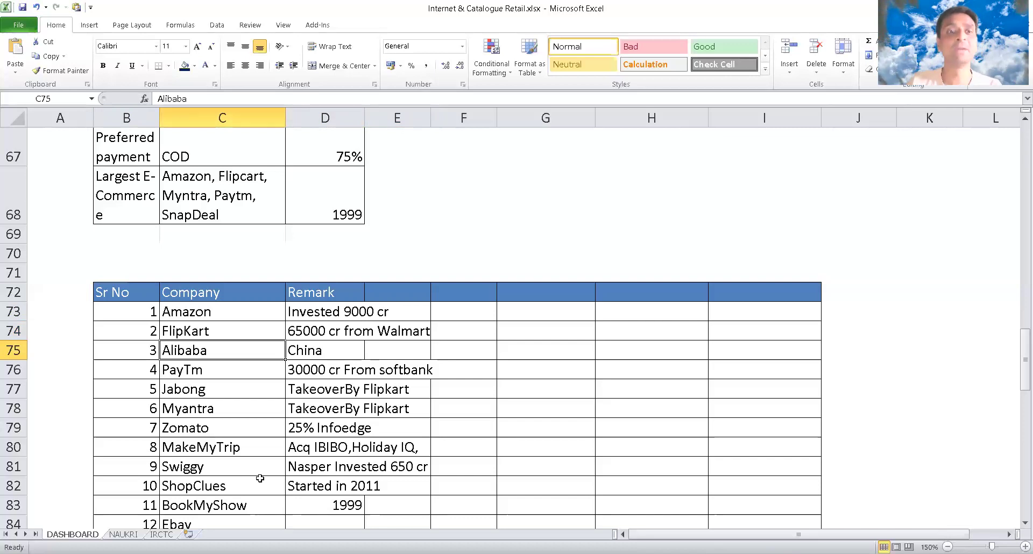
- Examine PayTm's entry and its investment remark
{"action": "key", "text": "Down"}
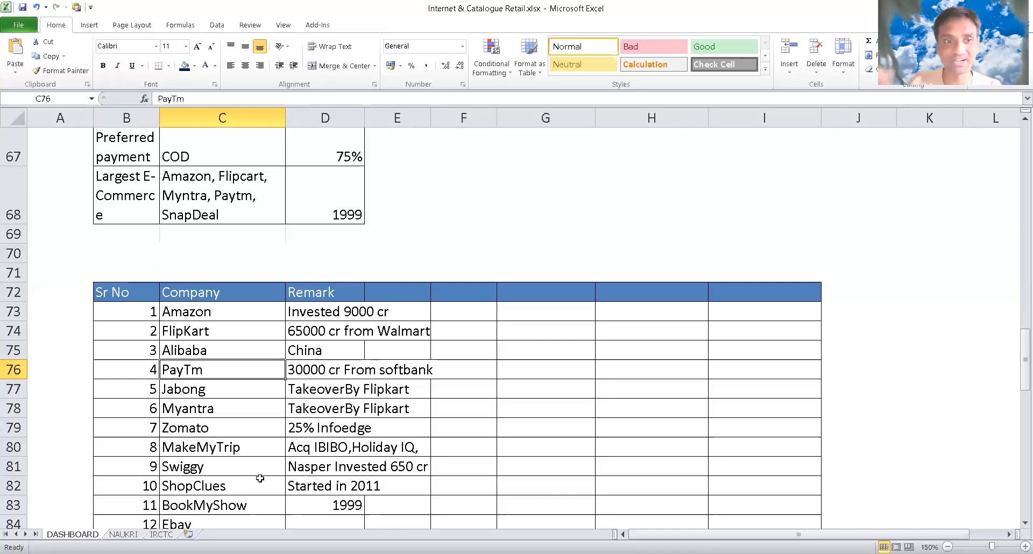
{"action": "key", "text": "Right"}
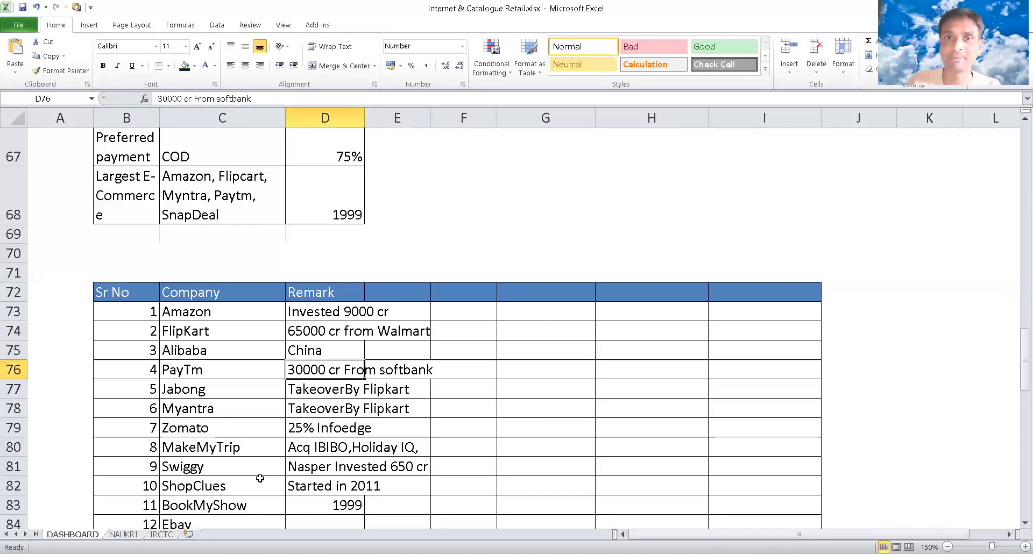
{"action": "key", "text": "Left"}
{"action": "key", "text": "Left"}
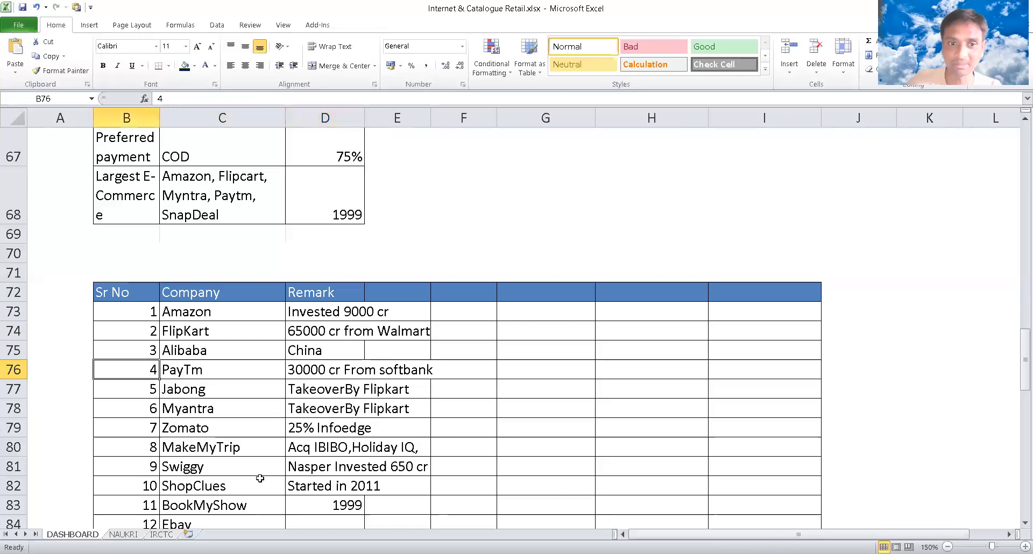
{"action": "key", "text": "Right"}
{"action": "key", "text": "Right"}
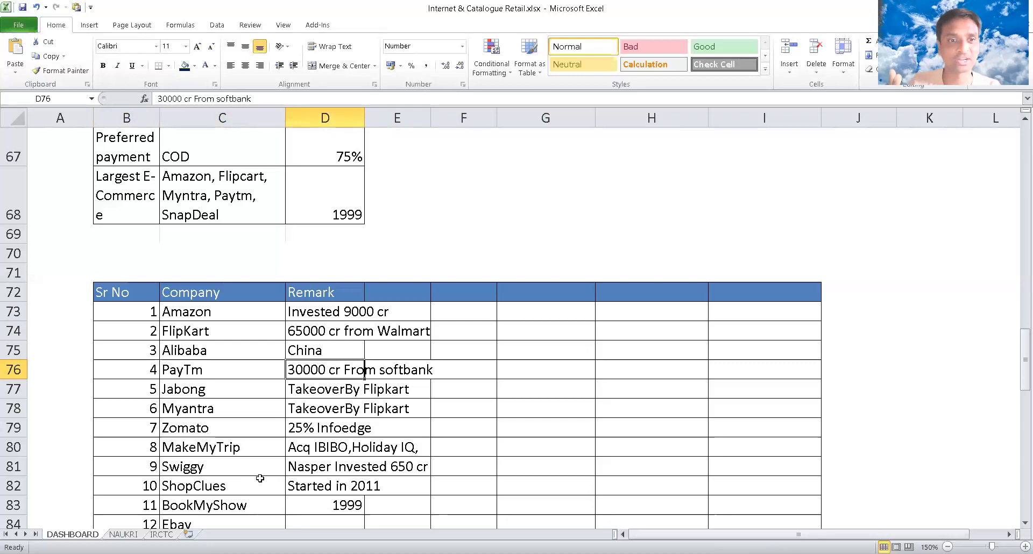
- Highlight the Jabong and Myantra entries together with their remarks
{"action": "key", "text": "Down"}
{"action": "key", "text": "Left"}
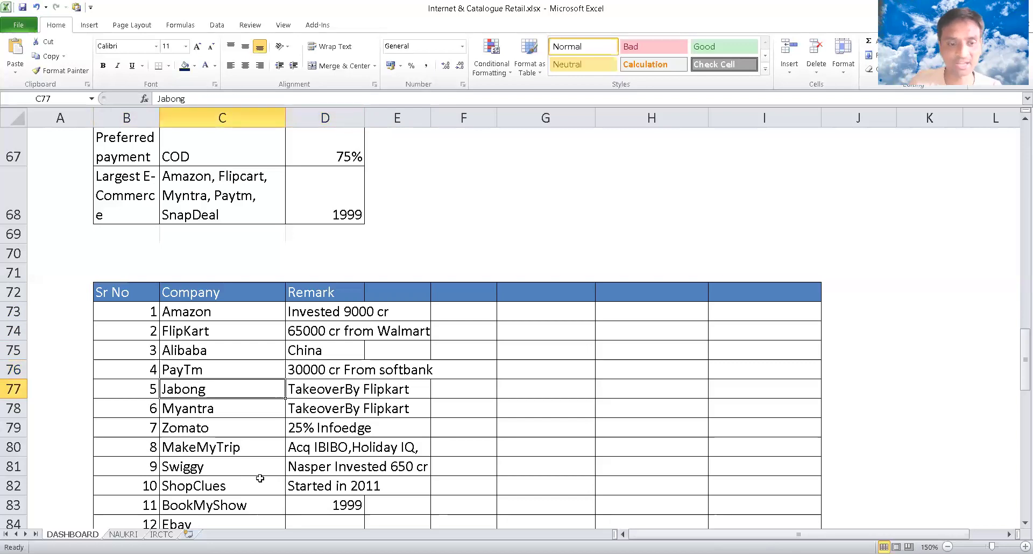
{"action": "key", "text": "shift+Down"}
{"action": "key", "text": "shift+Right"}
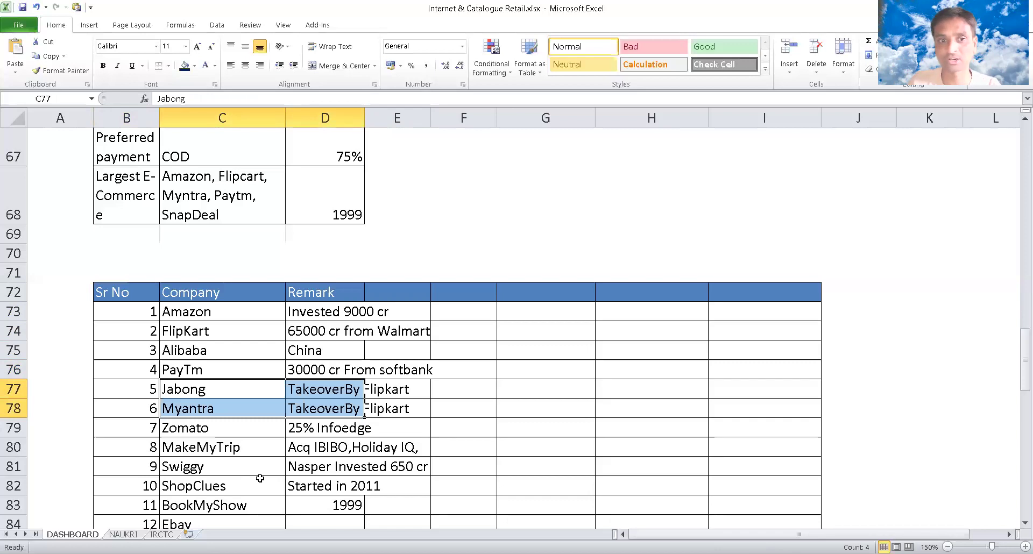
- Examine Zomato's remark and move on to the MakeMyTrip entry
{"action": "key", "text": "Left"}
{"action": "key", "text": "Right"}
{"action": "key", "text": "Down"}
{"action": "key", "text": "Down"}
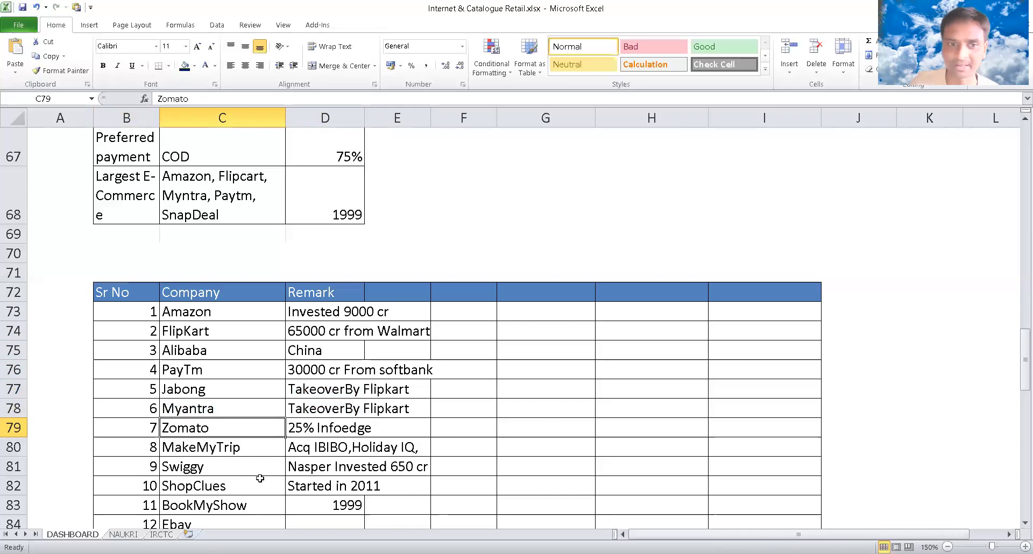
{"action": "key", "text": "Right"}
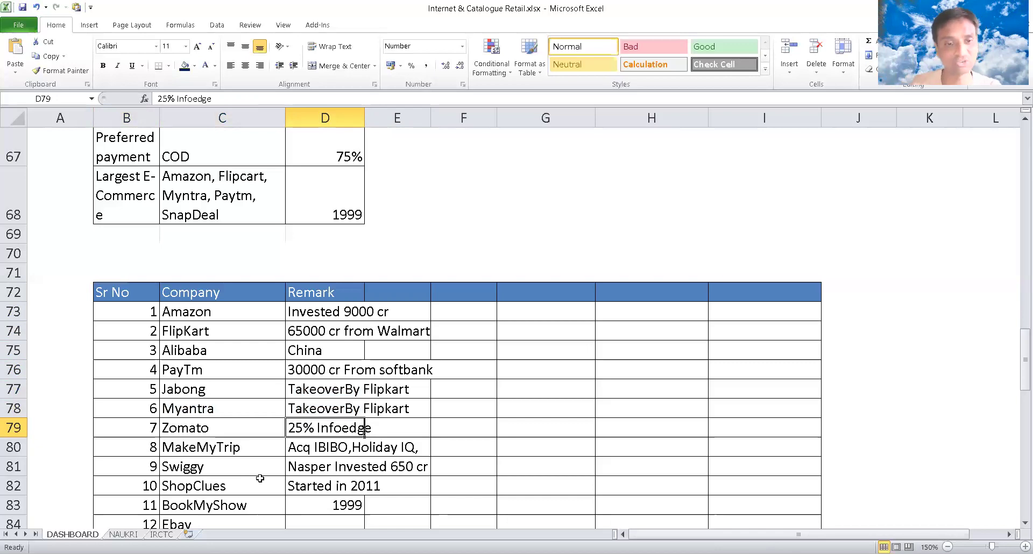
{"action": "key", "text": "Left"}
{"action": "key", "text": "Down"}
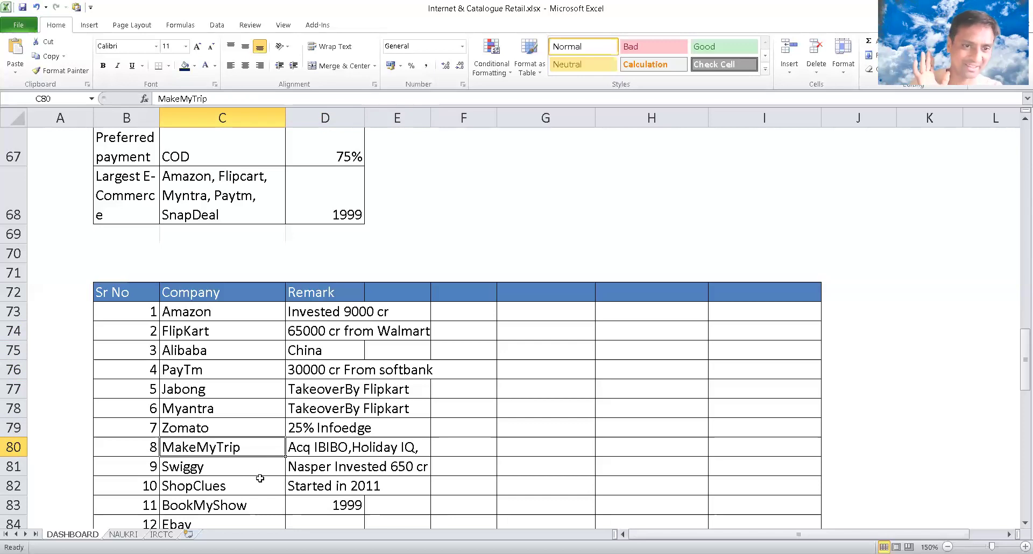
- Highlight the company names from FlipKart through Zomato in the remarks table
{"action": "key", "text": "Up"}
{"action": "key", "text": "Up"}
{"action": "key", "text": "Up"}
{"action": "key", "text": "Up"}
{"action": "key", "text": "Up"}
{"action": "key", "text": "Up"}
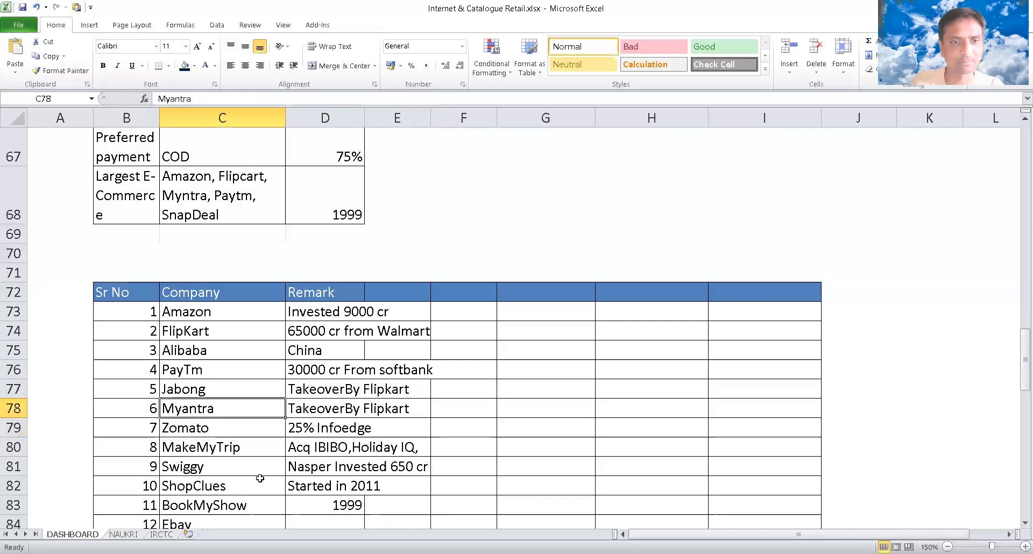
{"action": "key", "text": "shift+Down"}
{"action": "key", "text": "shift+Down"}
{"action": "key", "text": "shift+Down"}
{"action": "key", "text": "shift+Down"}
{"action": "key", "text": "shift+Down"}
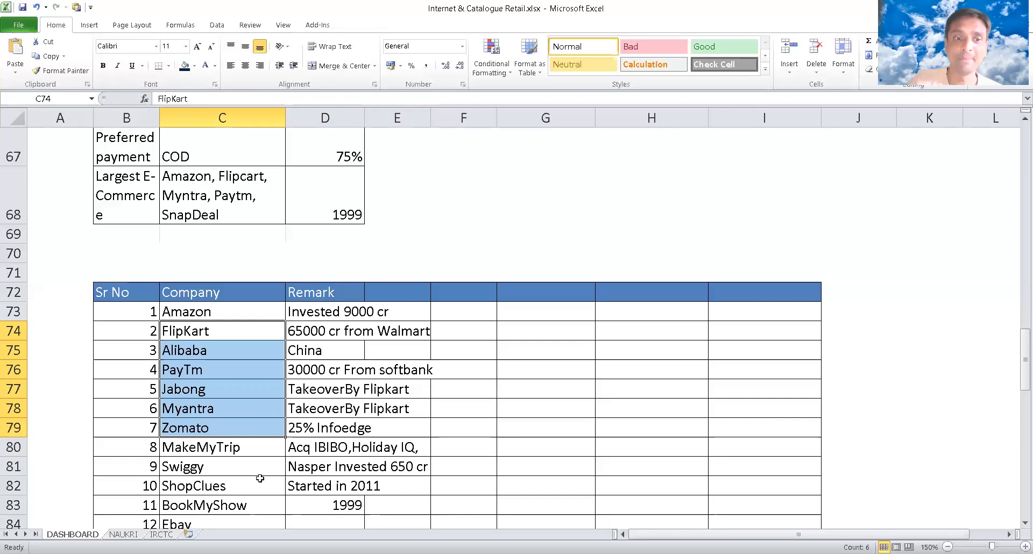
- Highlight the company names from Amazon through MakeMyTrip in the remarks table
{"action": "key", "text": "Down"}
{"action": "key", "text": "Down"}
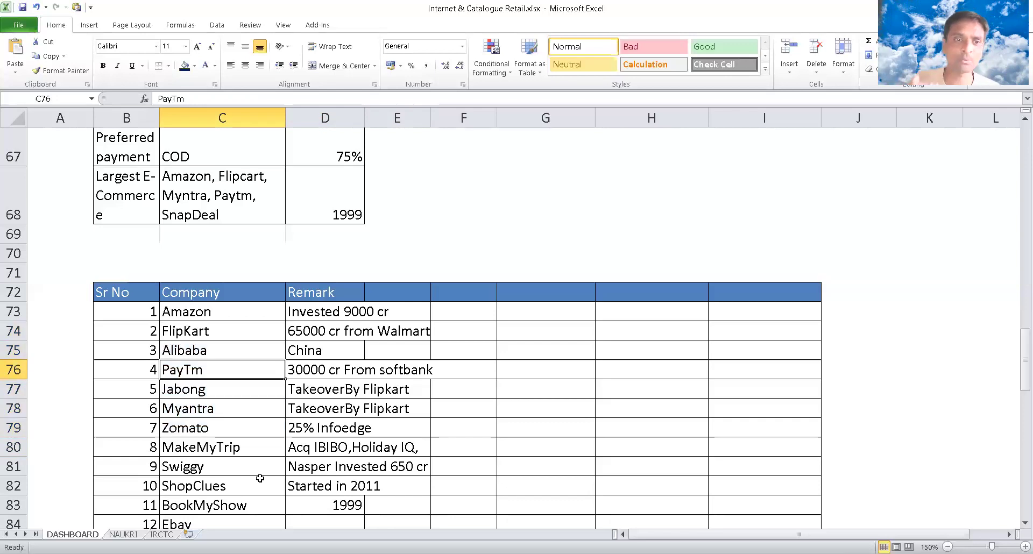
{"action": "key", "text": "Up"}
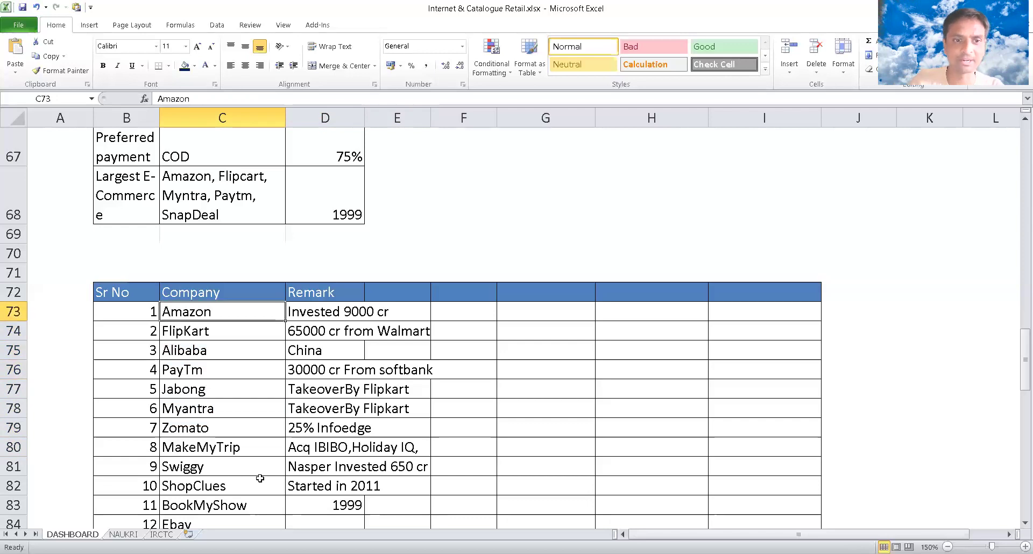
{"action": "key", "text": "shift+Down"}
{"action": "key", "text": "shift+Down"}
{"action": "key", "text": "shift+Down"}
{"action": "key", "text": "shift+Down"}
{"action": "key", "text": "shift+Down"}
{"action": "key", "text": "shift+Down"}
{"action": "key", "text": "shift+Down"}
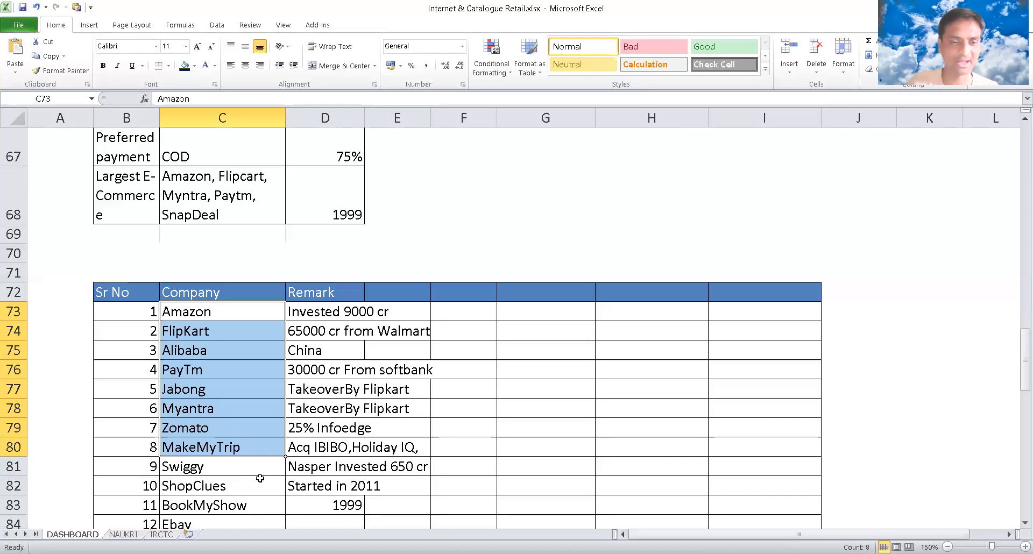
- Move down the company list to Swiggy's row
{"action": "key", "text": "Down"}
{"action": "key", "text": "Down"}
{"action": "key", "text": "Down"}
{"action": "key", "text": "Down"}
{"action": "key", "text": "Down"}
{"action": "key", "text": "Down"}
{"action": "key", "text": "Down"}
{"action": "key", "text": "Down"}
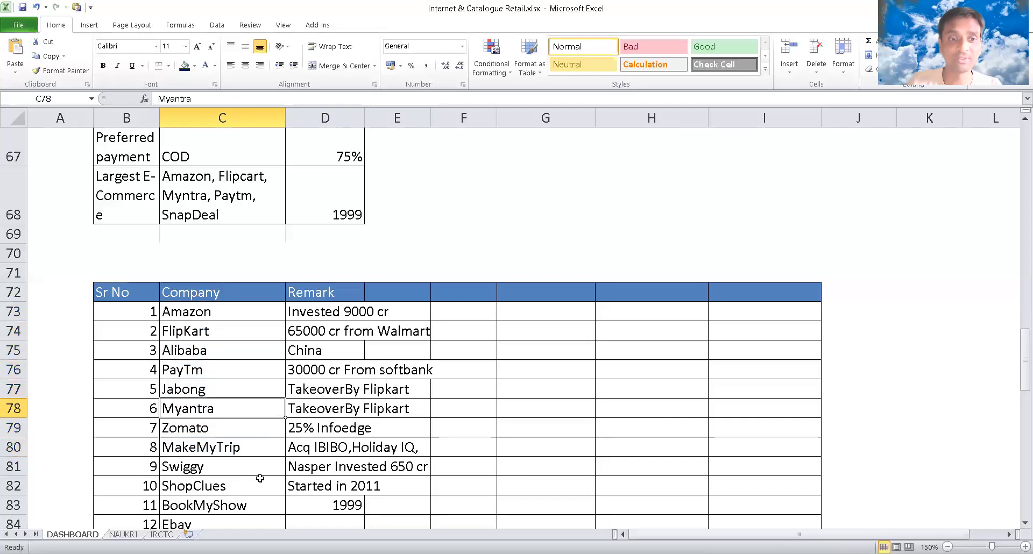
{"action": "key", "text": "Up"}
{"action": "key", "text": "Up"}
{"action": "key", "text": "Down"}
{"action": "key", "text": "Down"}
- Examine the investment remark recorded for Swiggy
{"action": "key", "text": "Right"}
{"action": "key", "text": "Right"}
{"action": "key", "text": "Right"}
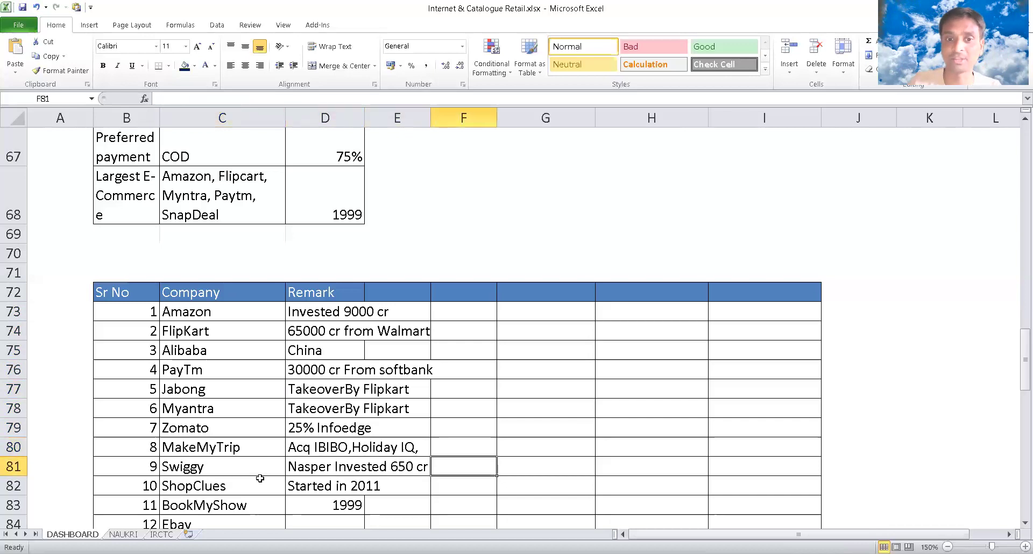
{"action": "key", "text": "Left"}
{"action": "key", "text": "Left"}
{"action": "key", "text": "Left"}
{"action": "key", "text": "Left"}
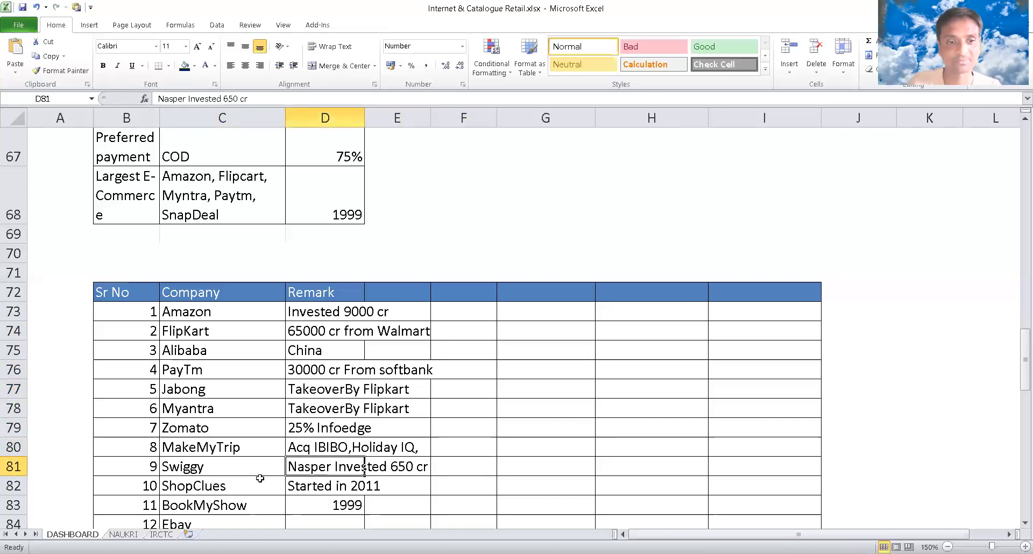
{"action": "key", "text": "Right"}
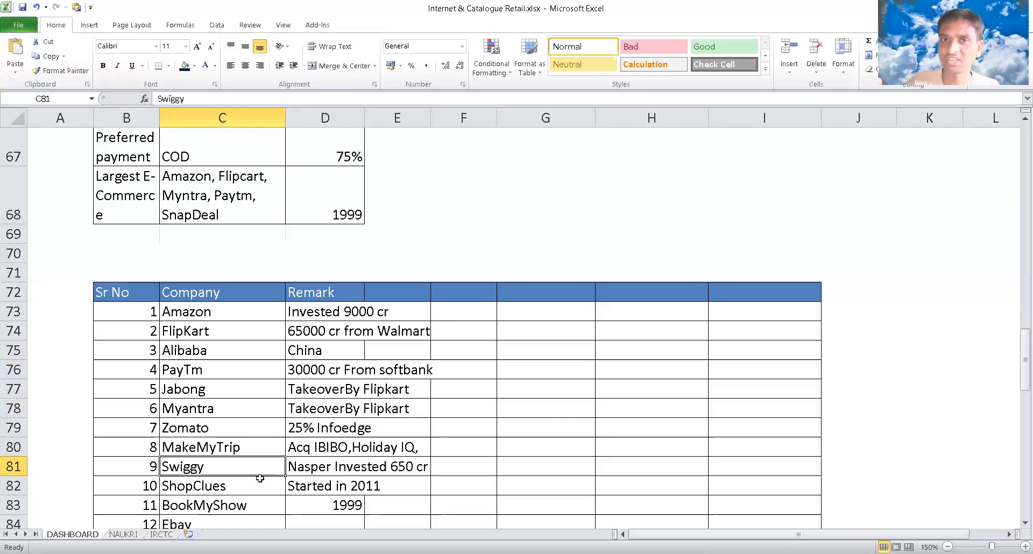
- Examine ShopClues' entry and its remark
{"action": "key", "text": "Down"}
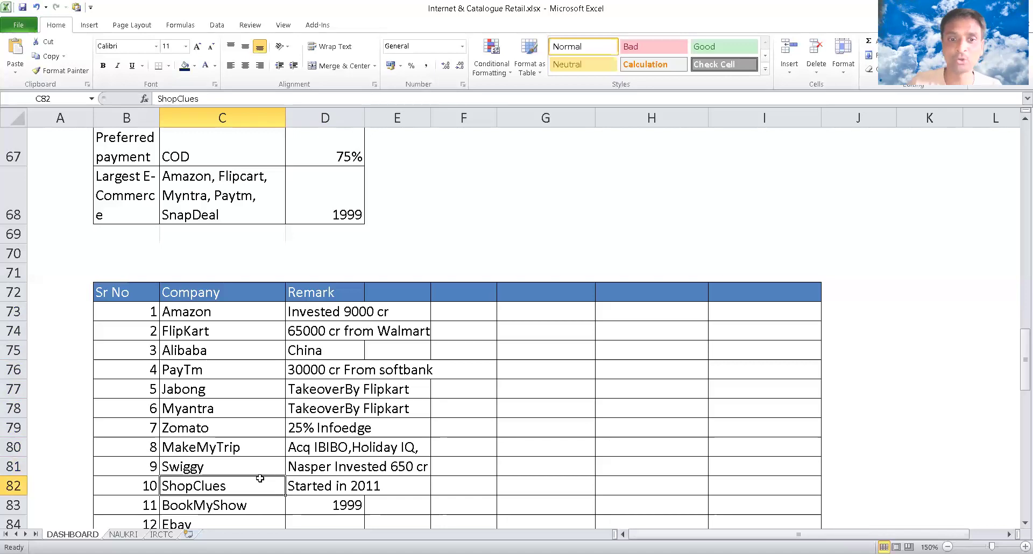
{"action": "key", "text": "Right"}
{"action": "key", "text": "Right"}
{"action": "key", "text": "Left"}
{"action": "key", "text": "Left"}
{"action": "key", "text": "Left"}
- Examine BookMyShow's entry and the year in its remark
{"action": "key", "text": "Down"}
{"action": "key", "text": "Right"}
{"action": "key", "text": "Right"}
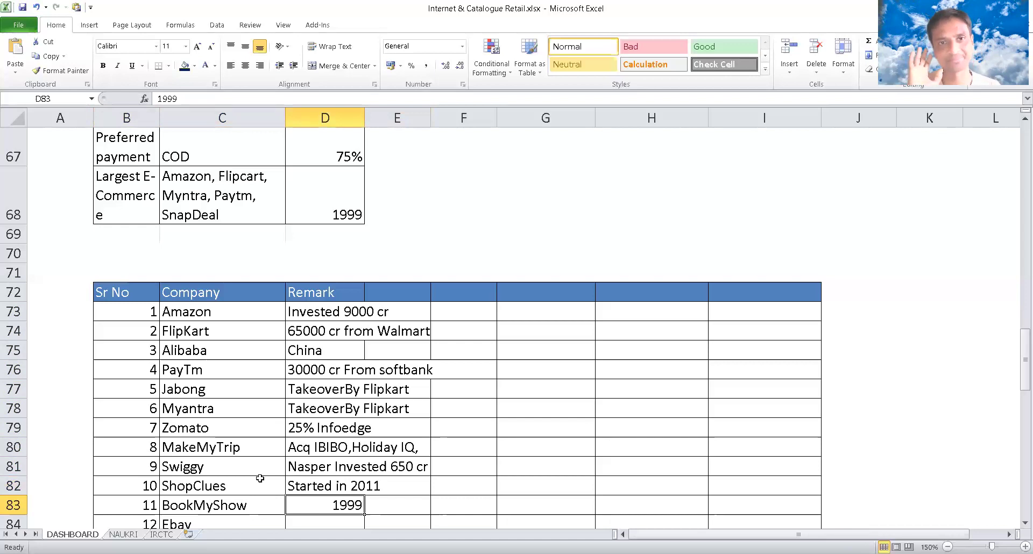
{"action": "key", "text": "Left"}
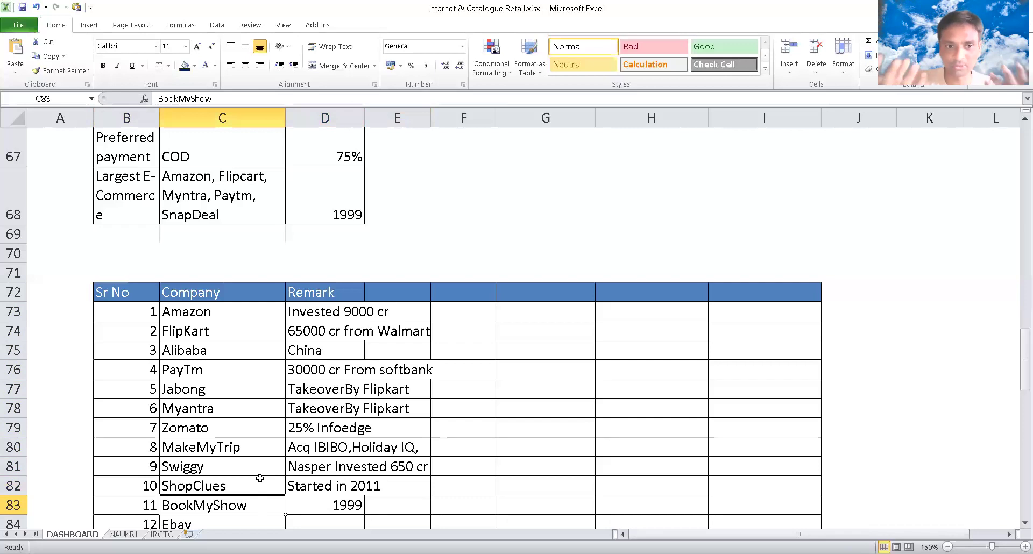
- Continue past Ebay to ClearTrip's row and examine its remark
{"action": "key", "text": "Down"}
{"action": "key", "text": "Down"}
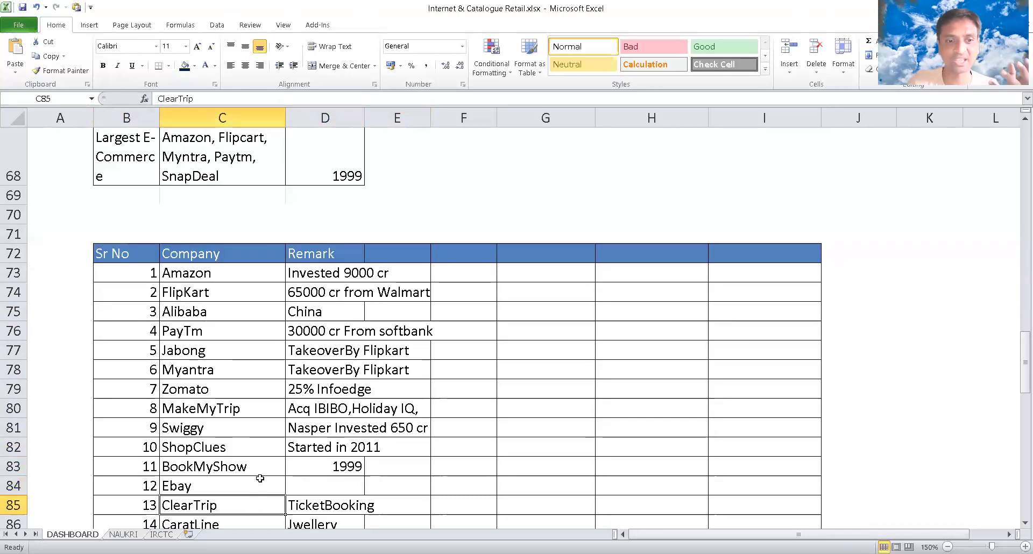
{"action": "key", "text": "Right"}
{"action": "key", "text": "Left"}
- Go through the company entries from CaratLine down to TogoFogo
{"action": "key", "text": "Down"}
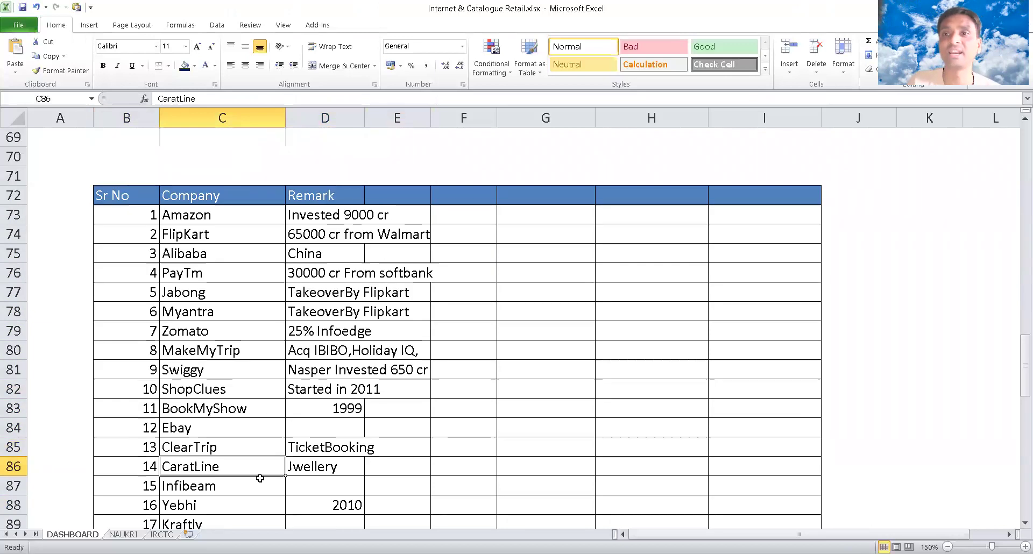
{"action": "key", "text": "Down"}
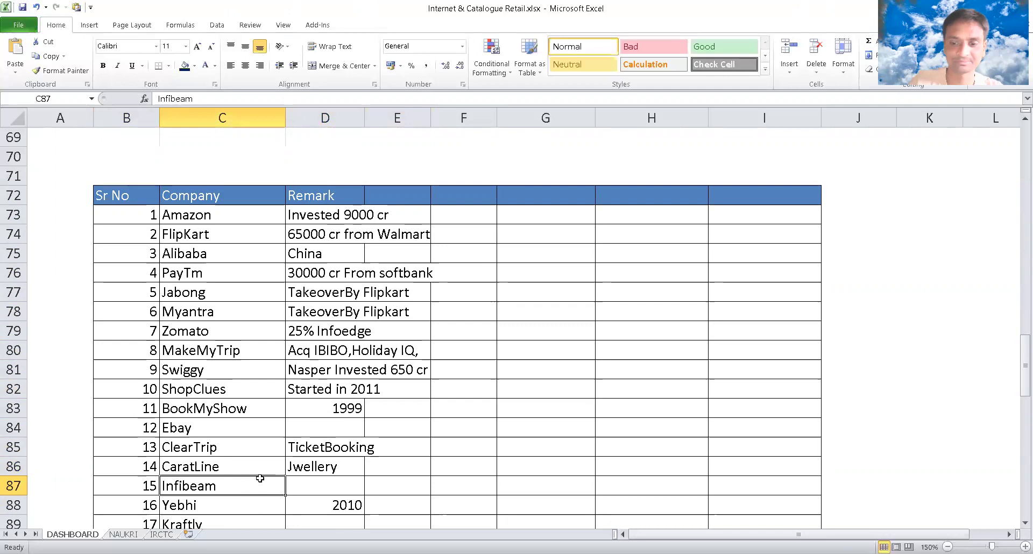
{"action": "key", "text": "Down"}
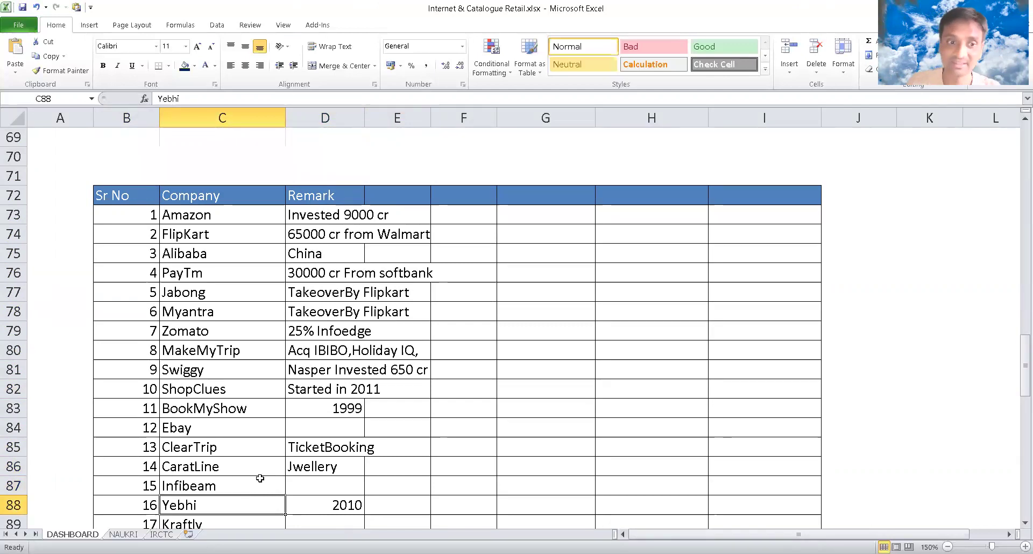
{"action": "key", "text": "Down"}
{"action": "key", "text": "Down"}
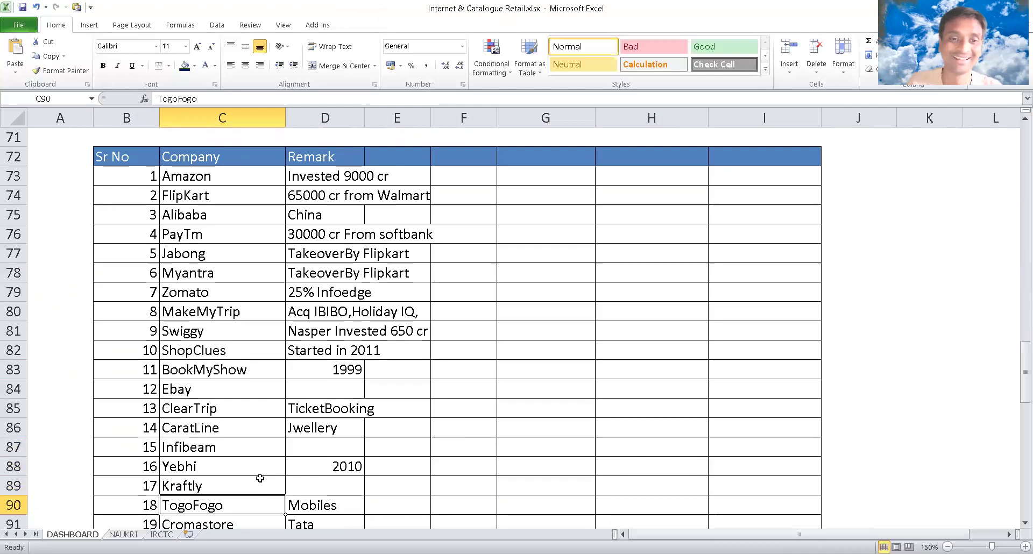
- Review the Cromastore and SmartShopper entries in the company remarks table
{"action": "key", "text": "Down"}
{"action": "key", "text": "Down"}
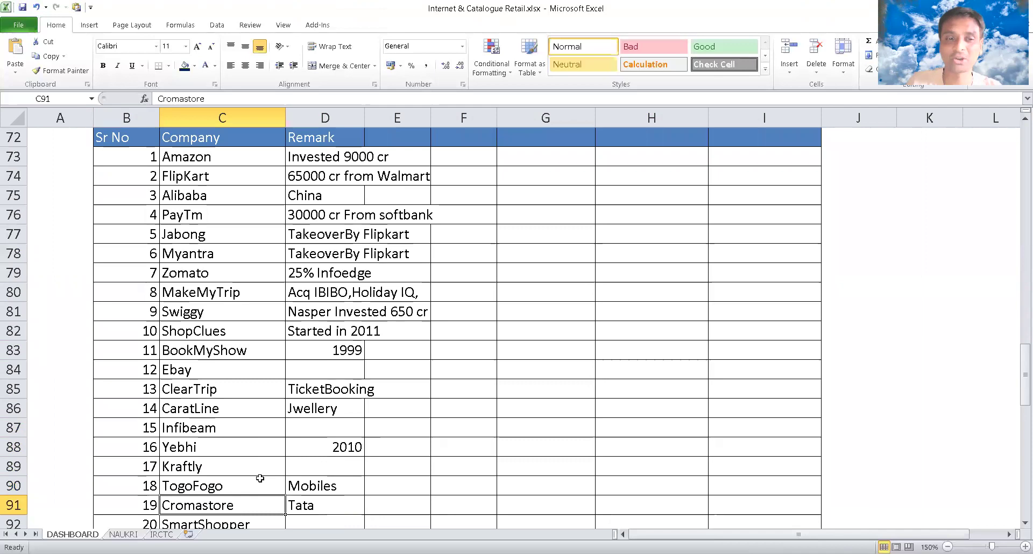
{"action": "key", "text": "Up"}
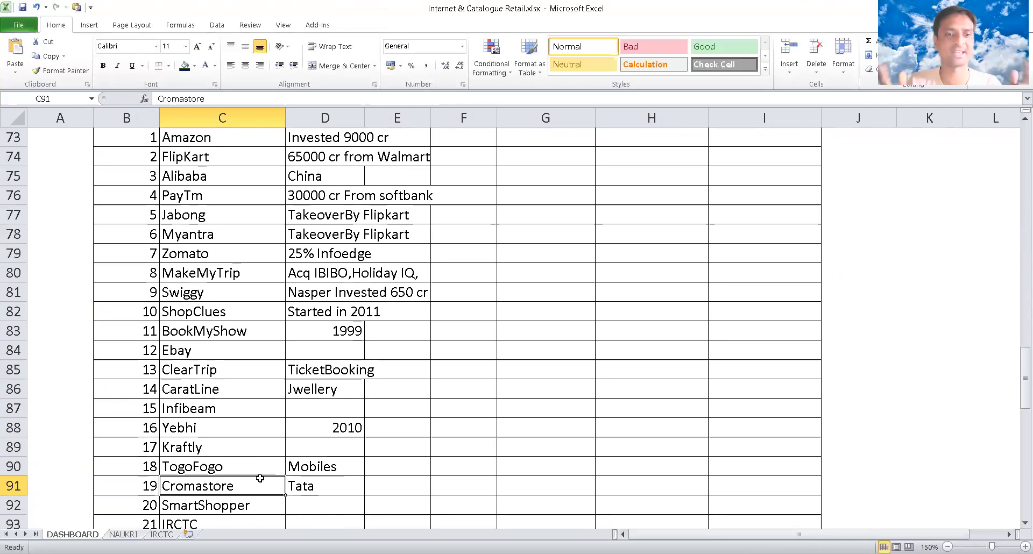
{"action": "key", "text": "Down"}
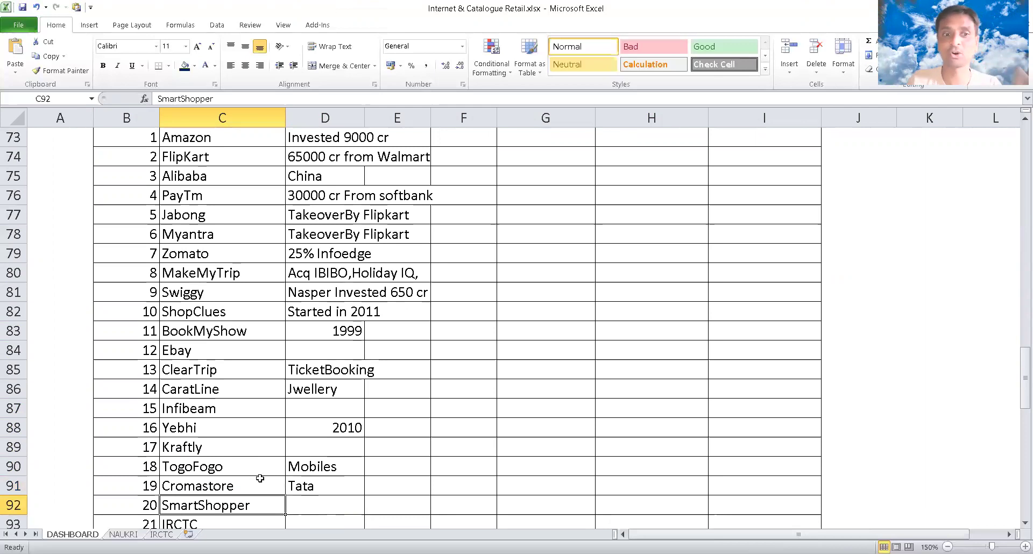
- Review the IRCTC and Groofers entries that close the company remarks table
{"action": "key", "text": "Down"}
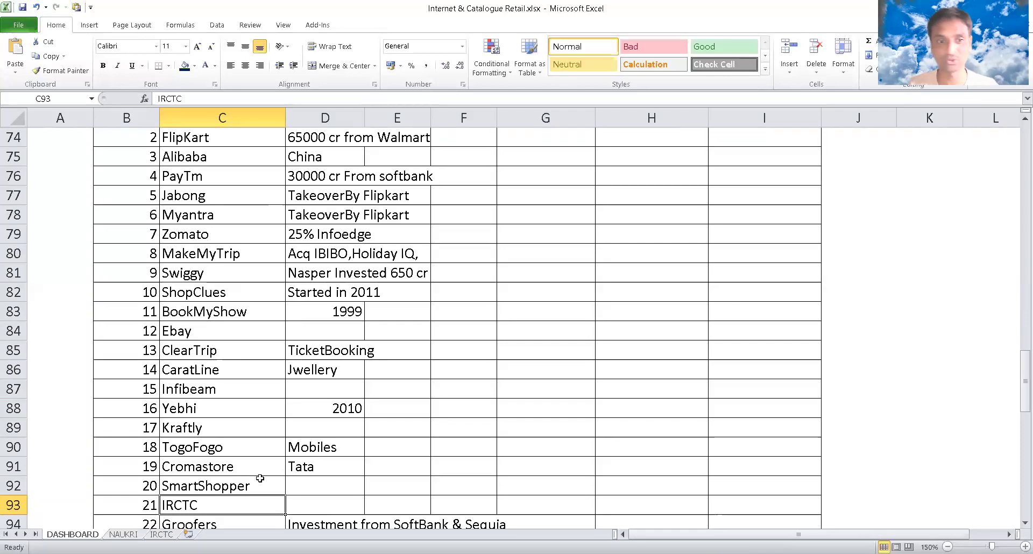
{"action": "key", "text": "Down"}
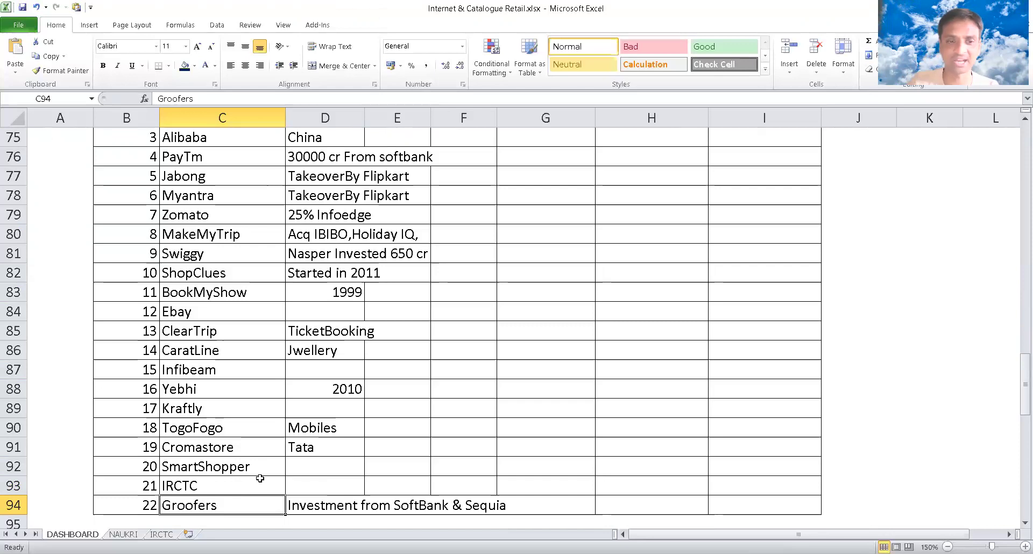
{"action": "key", "text": "Down"}
- Return through the company remarks list to the Amazon entry in C73
{"action": "key", "text": "Up"}
{"action": "key", "text": "Up"}
{"action": "key", "text": "Up"}
{"action": "key", "text": "Up"}
{"action": "key", "text": "Up"}
{"action": "key", "text": "Up"}
{"action": "key", "text": "Up"}
{"action": "key", "text": "Up"}
{"action": "key", "text": "Up"}
{"action": "key", "text": "Up"}
{"action": "key", "text": "Up"}
{"action": "key", "text": "Up"}
{"action": "key", "text": "Up"}
{"action": "key", "text": "Up"}
{"action": "key", "text": "Up"}
{"action": "key", "text": "Up"}
{"action": "key", "text": "Up"}
{"action": "key", "text": "Up"}
{"action": "key", "text": "Up"}
{"action": "key", "text": "Up"}
{"action": "key", "text": "Up"}
{"action": "key", "text": "Up"}
{"action": "key", "text": "Up"}
{"action": "key", "text": "Down"}
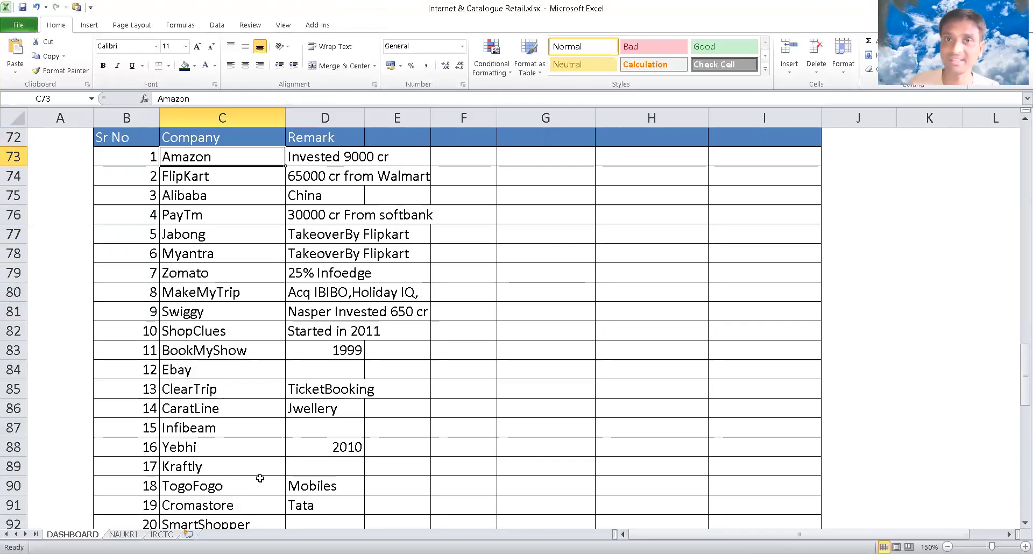
- Continue past the company remarks list to the table of company Sales, Profit and Equity
{"action": "key", "text": "Down"}
{"action": "key", "text": "Down"}
{"action": "key", "text": "Down"}
{"action": "key", "text": "Down"}
{"action": "key", "text": "Down"}
{"action": "key", "text": "Down"}
{"action": "key", "text": "Down"}
{"action": "key", "text": "Down"}
{"action": "key", "text": "Down"}
{"action": "key", "text": "Down"}
{"action": "key", "text": "Down"}
{"action": "key", "text": "Down"}
{"action": "key", "text": "Down"}
{"action": "key", "text": "Down"}
{"action": "key", "text": "Down"}
{"action": "key", "text": "Down"}
{"action": "key", "text": "Down"}
{"action": "key", "text": "Down"}
{"action": "key", "text": "Down"}
{"action": "key", "text": "Down"}
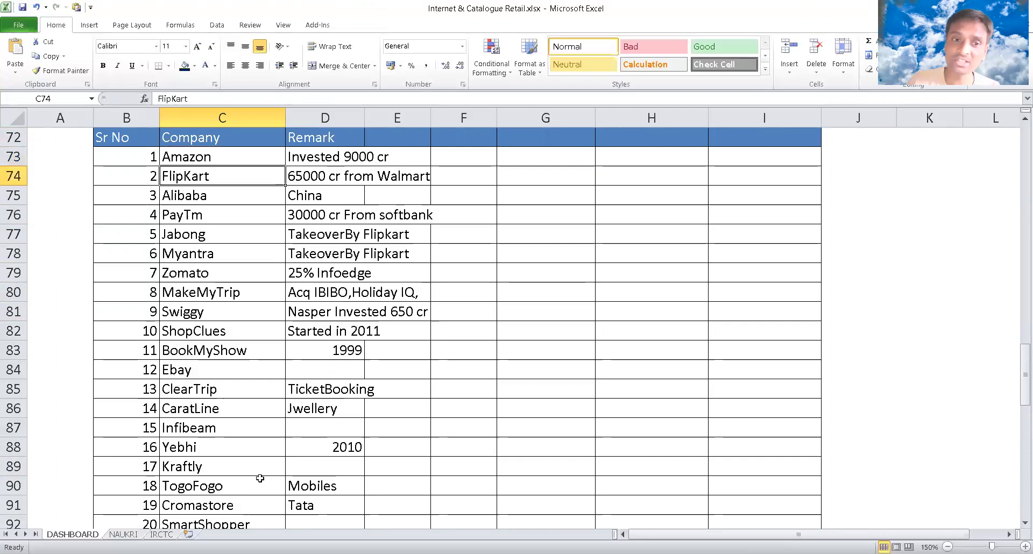
{"action": "key", "text": "Up"}
{"action": "key", "text": "Up"}
{"action": "key", "text": "Up"}
{"action": "key", "text": "Up"}
{"action": "key", "text": "Up"}
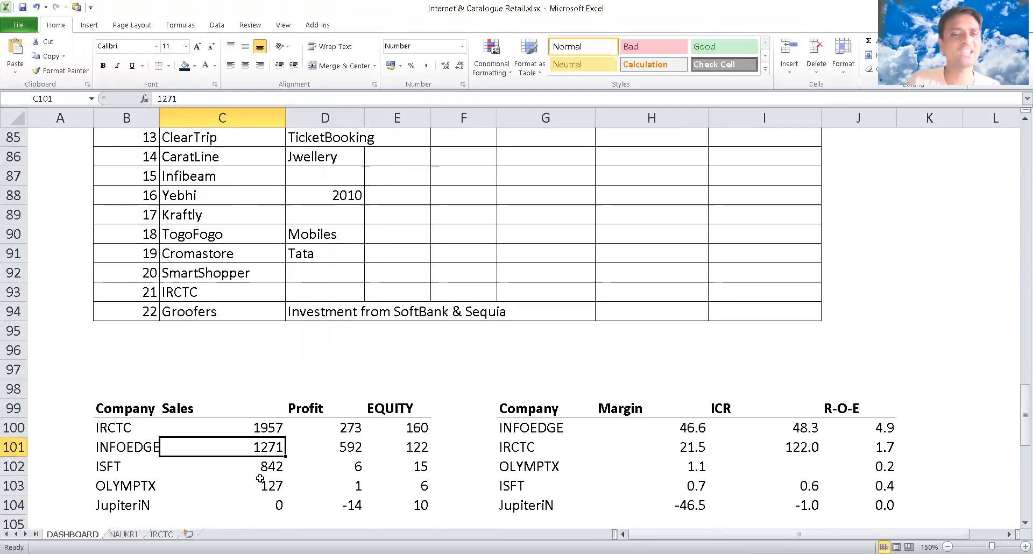
- Go through the company names in the Sales, Profit and Equity table down to its Grand Total row
{"action": "key", "text": "Left"}
{"action": "key", "text": "Down"}
{"action": "key", "text": "Down"}
{"action": "key", "text": "Down"}
{"action": "key", "text": "Down"}
{"action": "key", "text": "Down"}
{"action": "key", "text": "Down"}
{"action": "key", "text": "Down"}
{"action": "key", "text": "Down"}
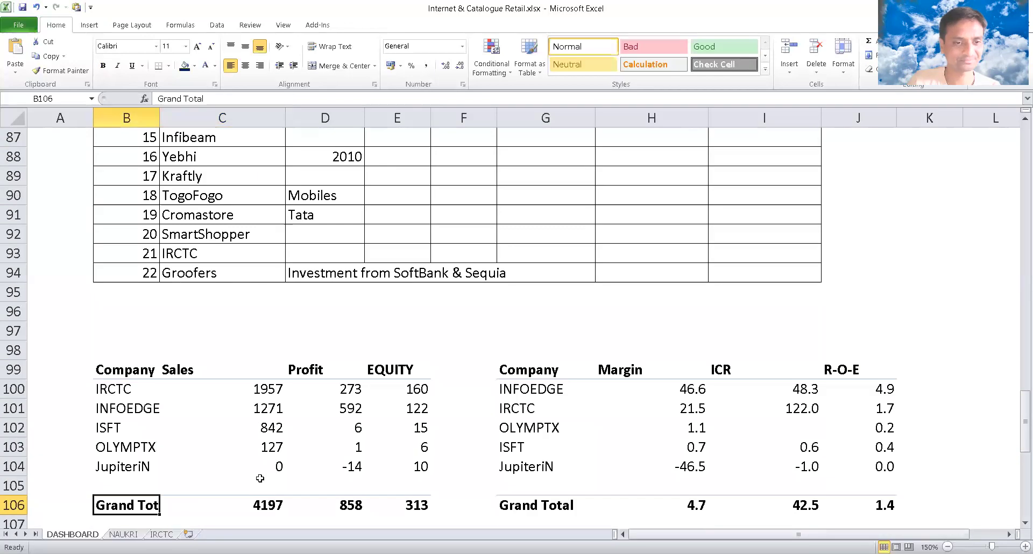
{"action": "key", "text": "Up"}
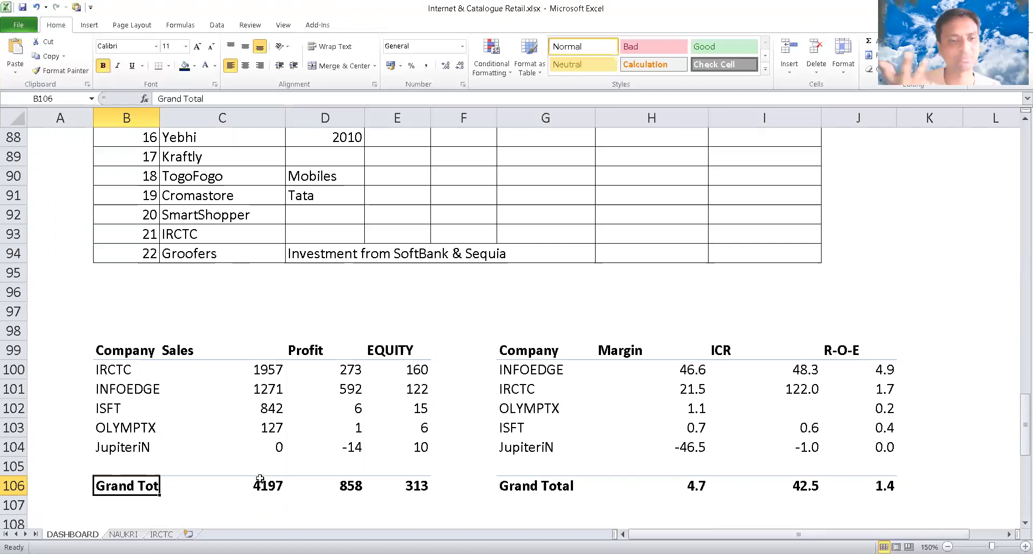
- Go back up the company names to IRCTC and examine its Sales figure
{"action": "key", "text": "Up"}
{"action": "key", "text": "Up"}
{"action": "key", "text": "Up"}
{"action": "key", "text": "Up"}
{"action": "key", "text": "Up"}
{"action": "key", "text": "Up"}
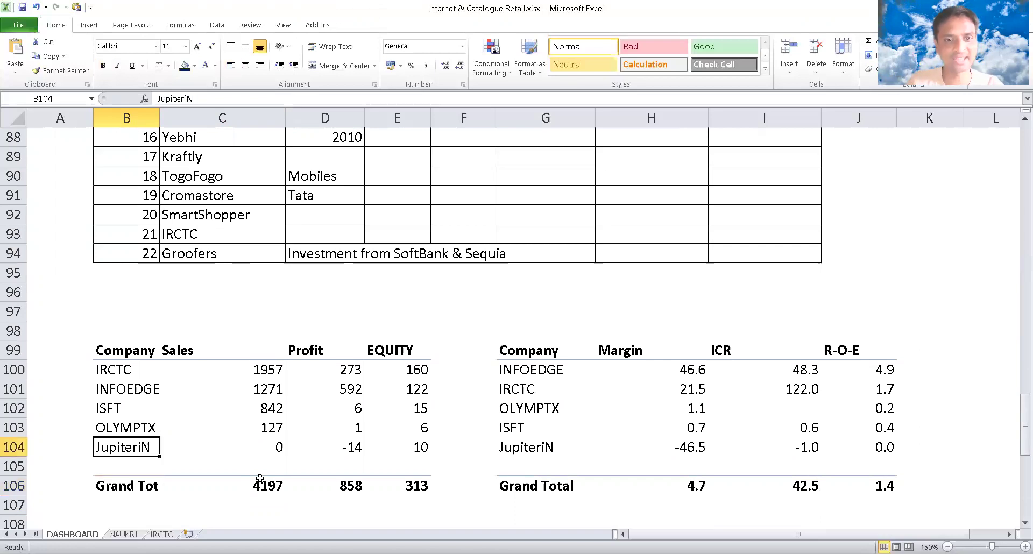
{"action": "key", "text": "Right"}
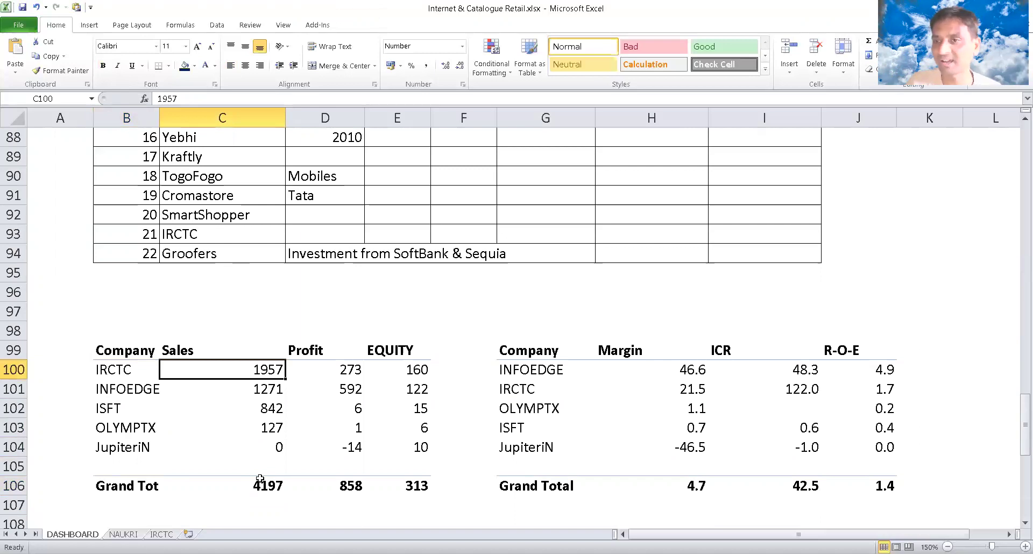
- Compare the Sales figures of INFOEDGE and the companies below it with IRCTC's
{"action": "key", "text": "Down"}
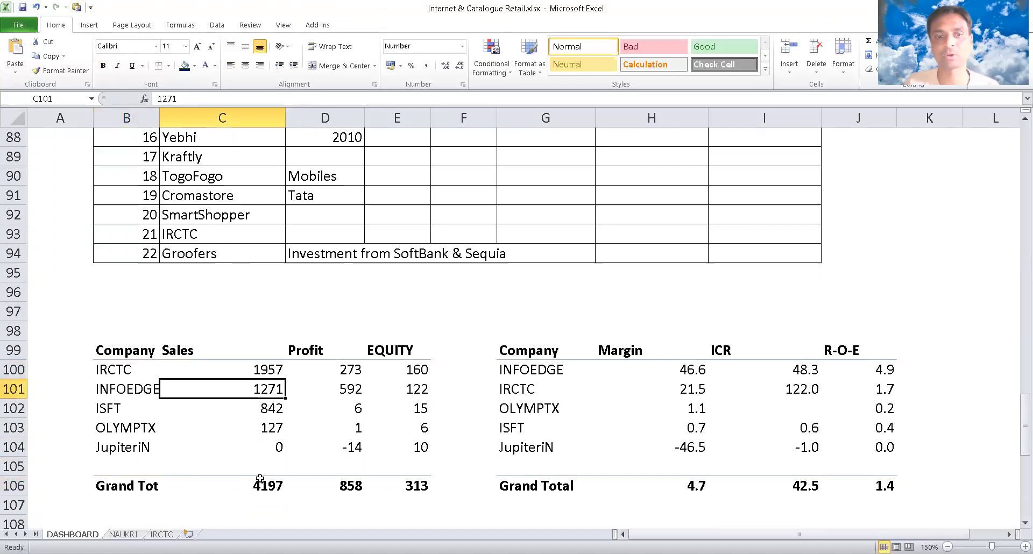
{"action": "key", "text": "Down"}
{"action": "key", "text": "Down"}
{"action": "key", "text": "Up"}
{"action": "key", "text": "Down"}
{"action": "key", "text": "Down"}
{"action": "key", "text": "Up"}
{"action": "key", "text": "Up"}
{"action": "key", "text": "Up"}
{"action": "key", "text": "Up"}
- Compare the Profit figures of IRCTC and INFOEDGE, and return to IRCTC's name
{"action": "key", "text": "Right"}
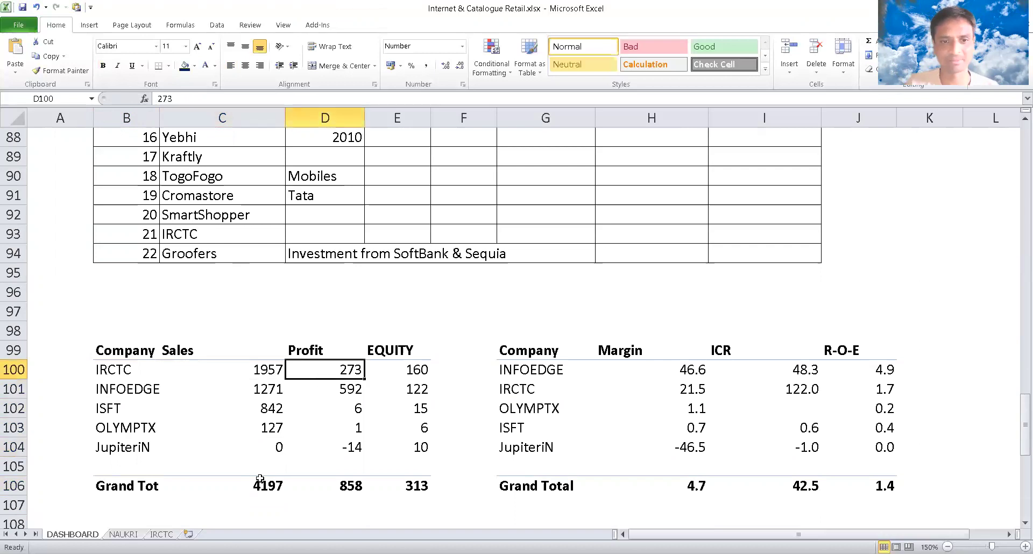
{"action": "key", "text": "Down"}
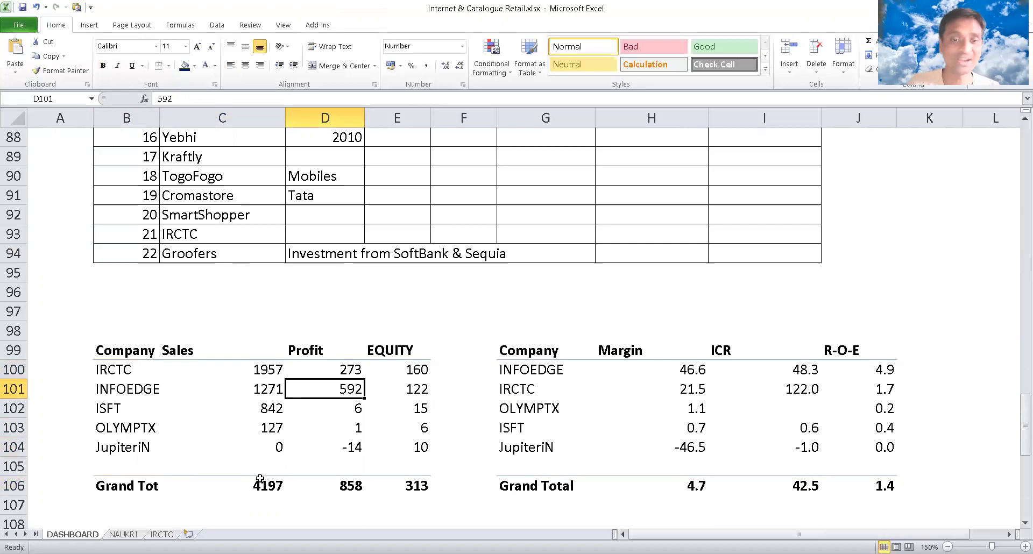
{"action": "key", "text": "Left"}
{"action": "key", "text": "Left"}
{"action": "key", "text": "Up"}
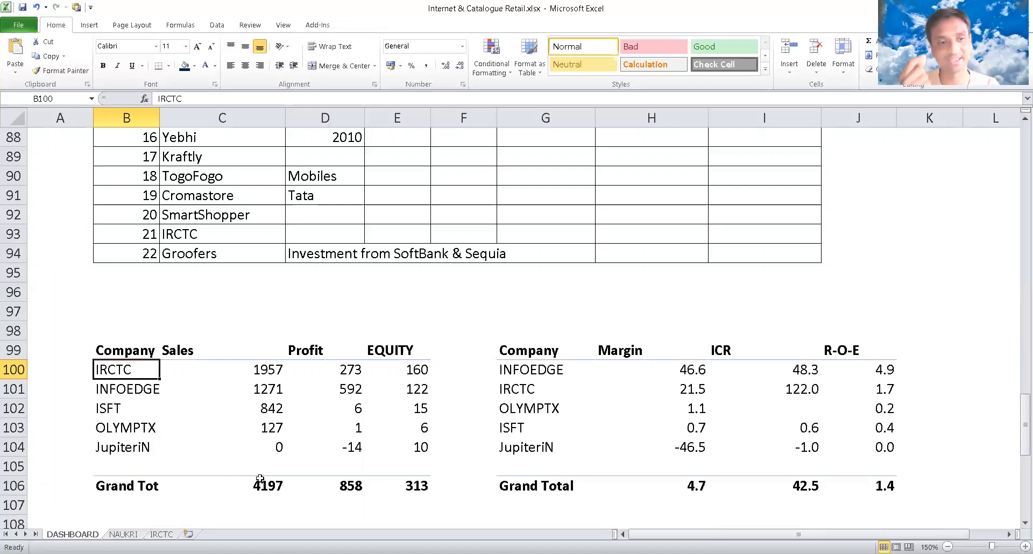
- Examine IRCTC's Profit against INFOEDGE's Equity and Profit figures
{"action": "key", "text": "Right"}
{"action": "key", "text": "Right"}
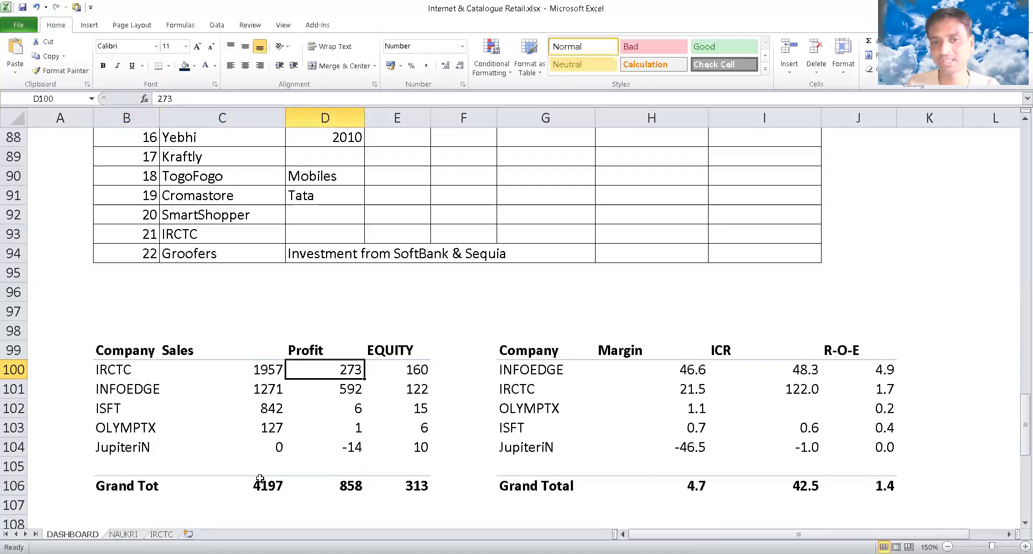
{"action": "key", "text": "Right"}
{"action": "key", "text": "Down"}
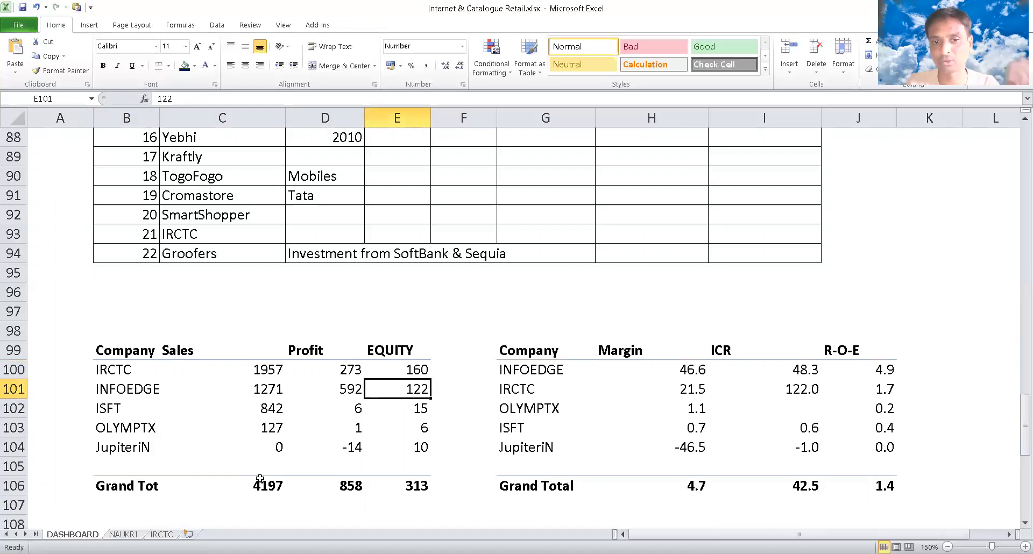
{"action": "key", "text": "Left"}
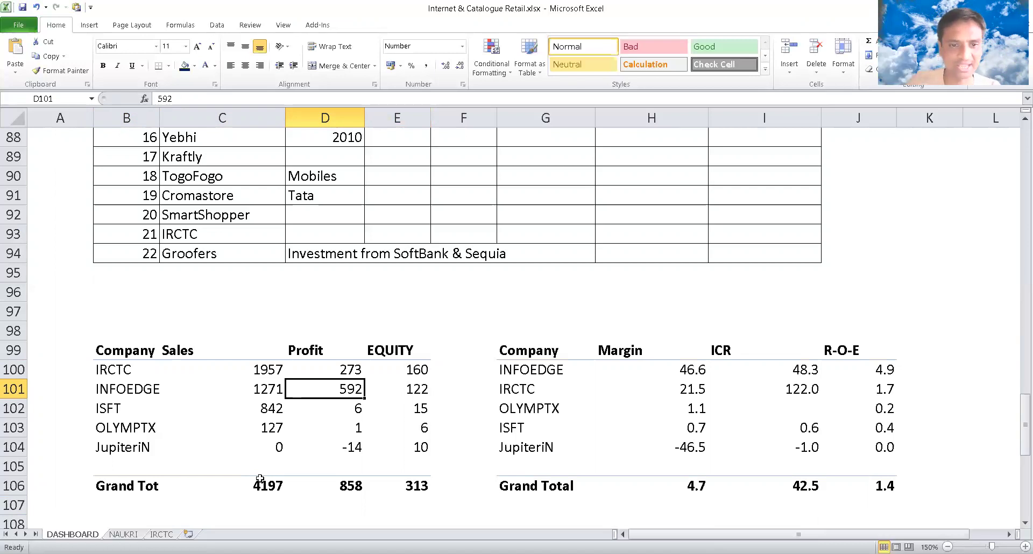
- Highlight the Sales, Profit and Equity figures of ISFT, OLYMPTX and JupiteriN to review the smaller companies
{"action": "key", "text": "Down"}
{"action": "key", "text": "Left"}
{"action": "key", "text": "shift+Down"}
{"action": "key", "text": "shift+Down"}
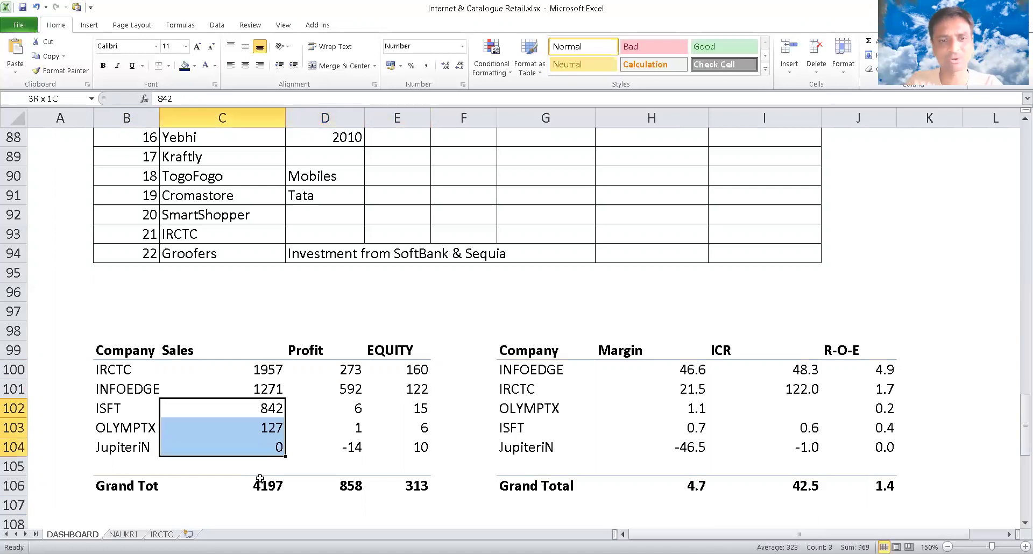
{"action": "key", "text": "shift+Right"}
{"action": "key", "text": "shift+Right"}
{"action": "key", "text": "Right"}
{"action": "key", "text": "Right"}
{"action": "key", "text": "Right"}
{"action": "key", "text": "Right"}
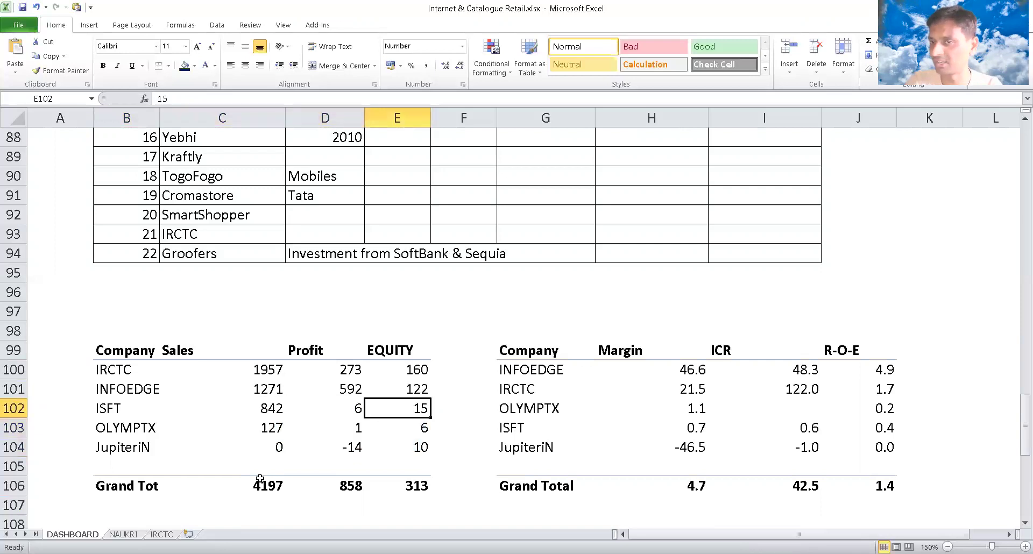
- Highlight the header, INFOEDGE and IRCTC rows of the Margin, ICR and R-O-E table
{"action": "key", "text": "Up"}
{"action": "key", "text": "Up"}
{"action": "key", "text": "Up"}
{"action": "key", "text": "shift+Right"}
{"action": "key", "text": "shift+Right"}
{"action": "key", "text": "shift+Right"}
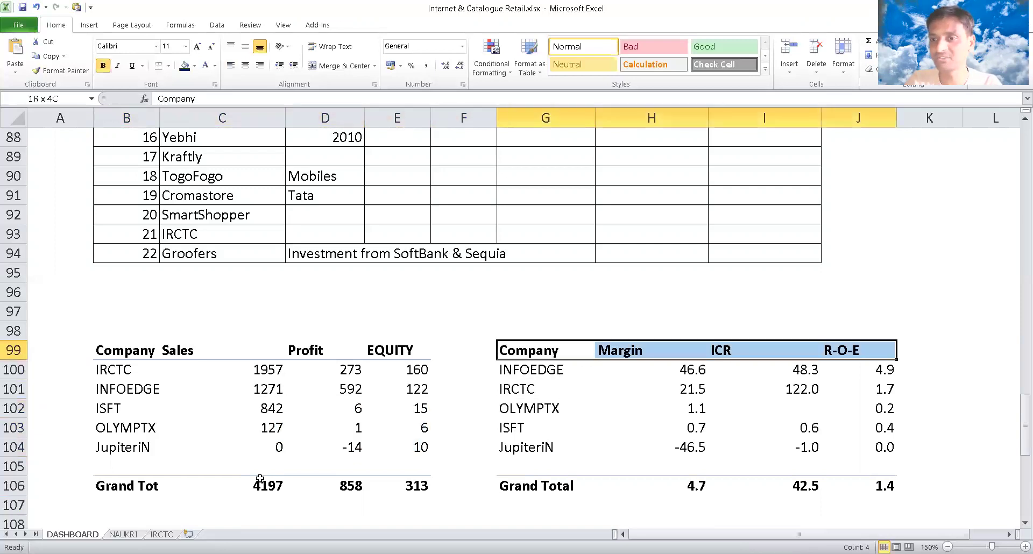
{"action": "key", "text": "shift+Down"}
{"action": "key", "text": "shift+Down"}
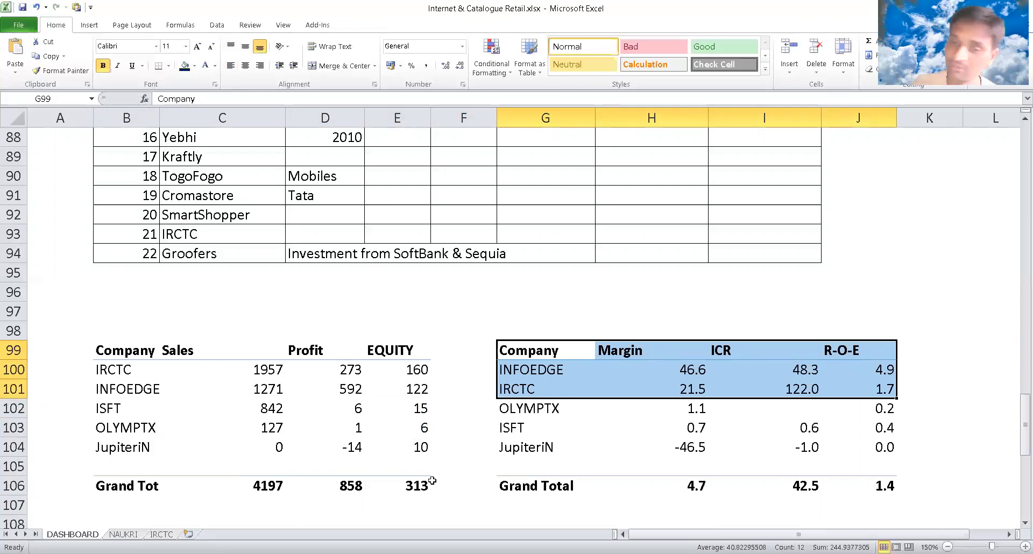
- Compare the Margin and ICR figures of INFOEDGE and IRCTC
{"action": "left_click_drag", "start_coordinate": [688, 368], "coordinate": [694, 384]}
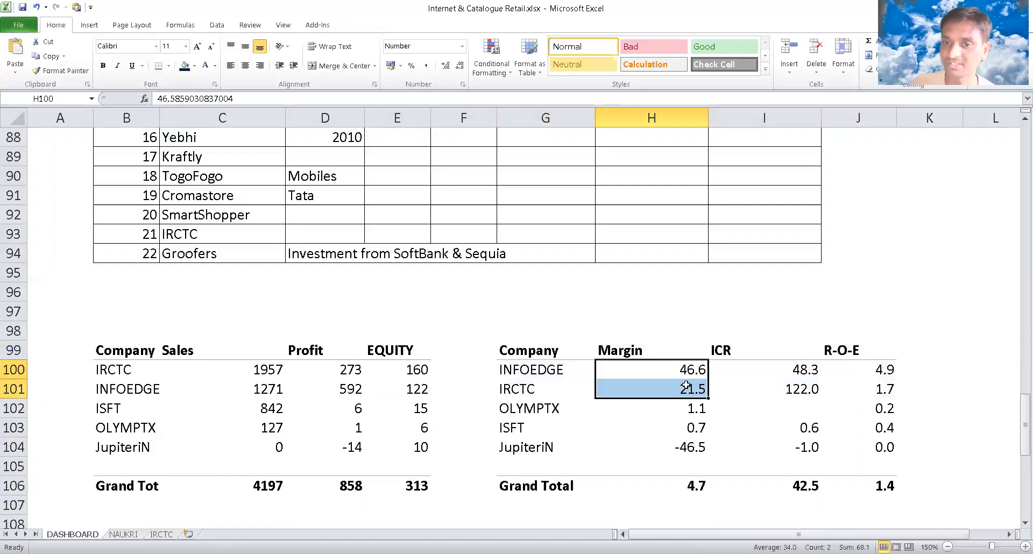
{"action": "left_click_drag", "start_coordinate": [809, 368], "coordinate": [545, 381]}
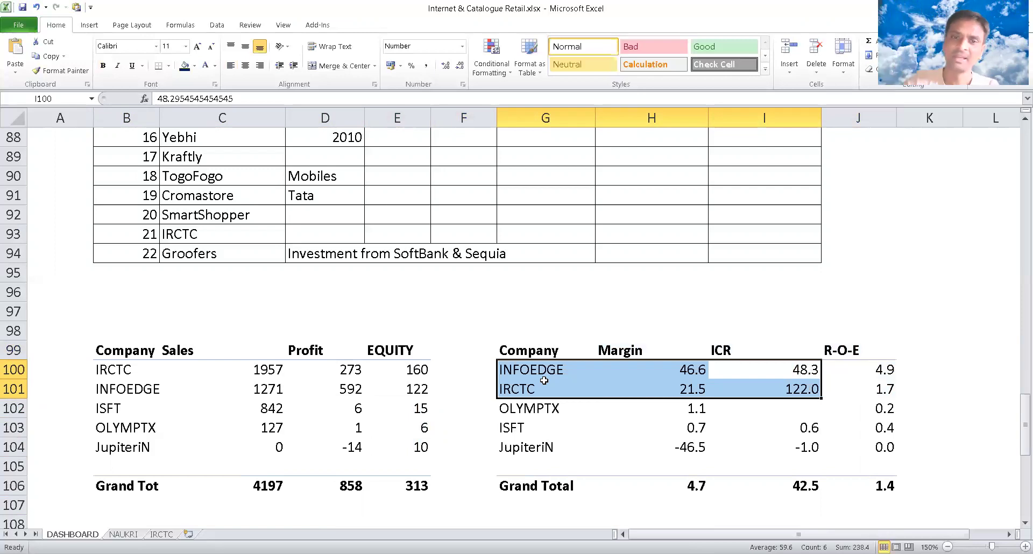
{"action": "left_click", "coordinate": [539, 370]}
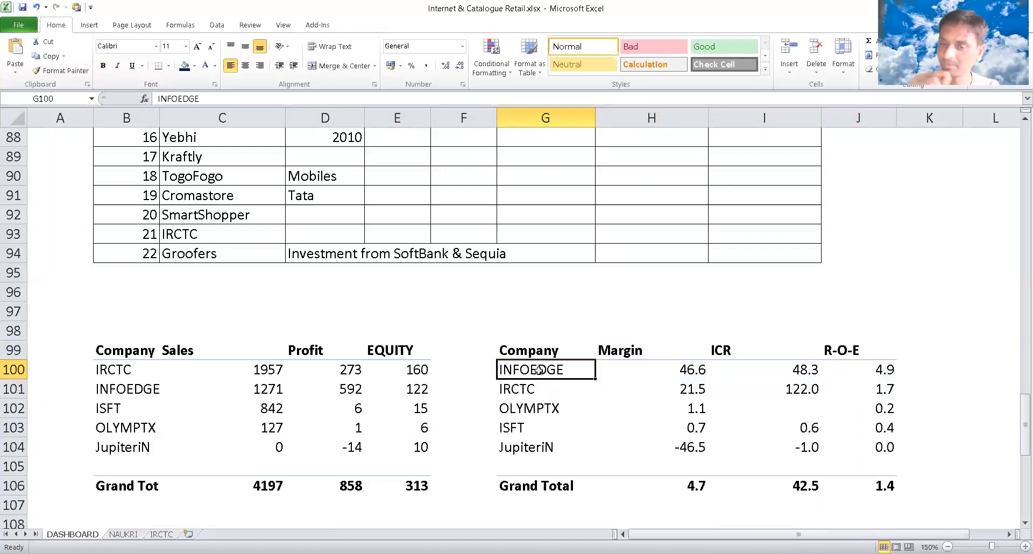
- Examine INFOEDGE's ICR, R-O-E and Margin figures along its row
{"action": "left_click", "coordinate": [770, 370]}
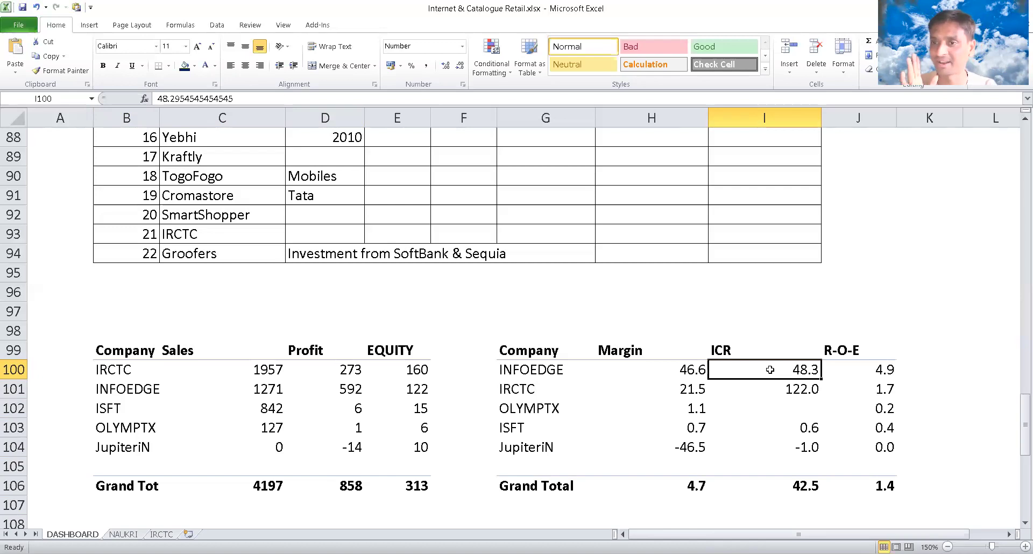
{"action": "key", "text": "Right"}
{"action": "key", "text": "Left"}
{"action": "key", "text": "Left"}
{"action": "key", "text": "Left"}
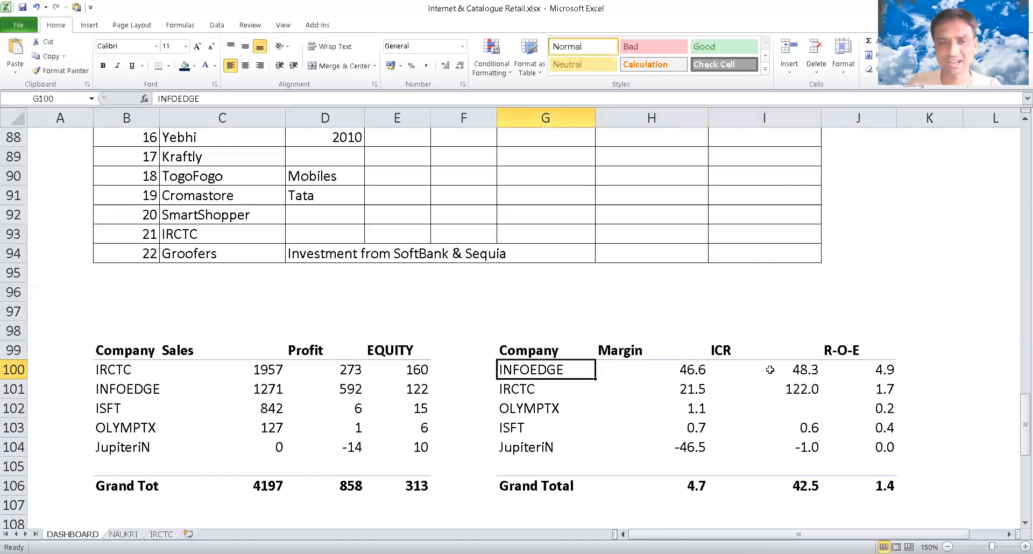
- Highlight the IRCTC and INFOEDGE rows from the Sales table across to the company names in the Margin table
{"action": "key", "text": "shift+Down"}
{"action": "key", "text": "shift+Left"}
{"action": "key", "text": "shift+Left"}
{"action": "key", "text": "shift+Left"}
{"action": "key", "text": "shift+Left"}
{"action": "key", "text": "shift+Left"}
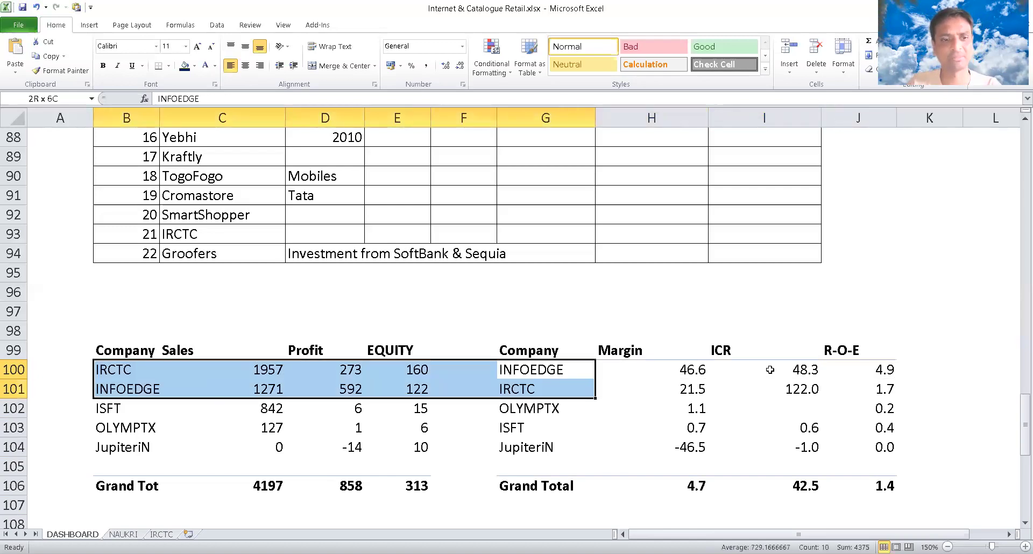
- Move on to the Rev cagr 2010 and Profit cagr 2010 table and examine INFOEDGE's revenue growth
{"action": "key", "text": "Down"}
{"action": "key", "text": "Down"}
{"action": "key", "text": "Down"}
{"action": "key", "text": "Down"}
{"action": "key", "text": "Down"}
{"action": "key", "text": "Down"}
{"action": "key", "text": "Down"}
{"action": "key", "text": "Down"}
{"action": "key", "text": "Down"}
{"action": "key", "text": "Down"}
{"action": "key", "text": "Down"}
{"action": "key", "text": "Down"}
{"action": "key", "text": "Down"}
{"action": "key", "text": "Down"}
{"action": "key", "text": "Down"}
{"action": "key", "text": "Down"}
{"action": "key", "text": "Left"}
{"action": "key", "text": "Left"}
{"action": "key", "text": "Left"}
{"action": "key", "text": "Left"}
{"action": "key", "text": "Left"}
{"action": "key", "text": "Up"}
{"action": "key", "text": "Up"}
{"action": "key", "text": "Up"}
{"action": "key", "text": "Up"}
{"action": "key", "text": "Up"}
{"action": "key", "text": "Right"}
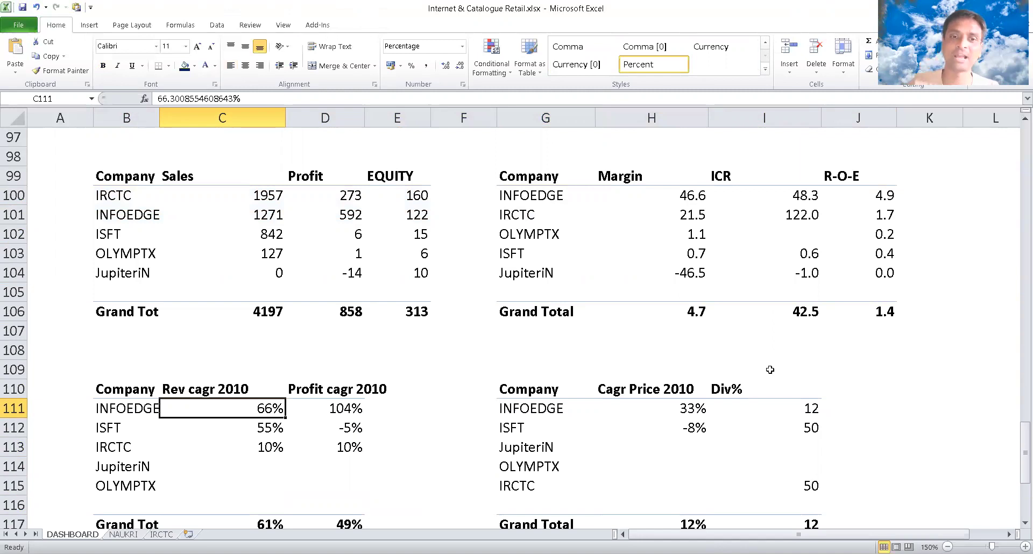
- Review the 2010 profit and revenue CAGR figures for INFOEDGE, ISFT and IRCTC
{"action": "key", "text": "Right"}
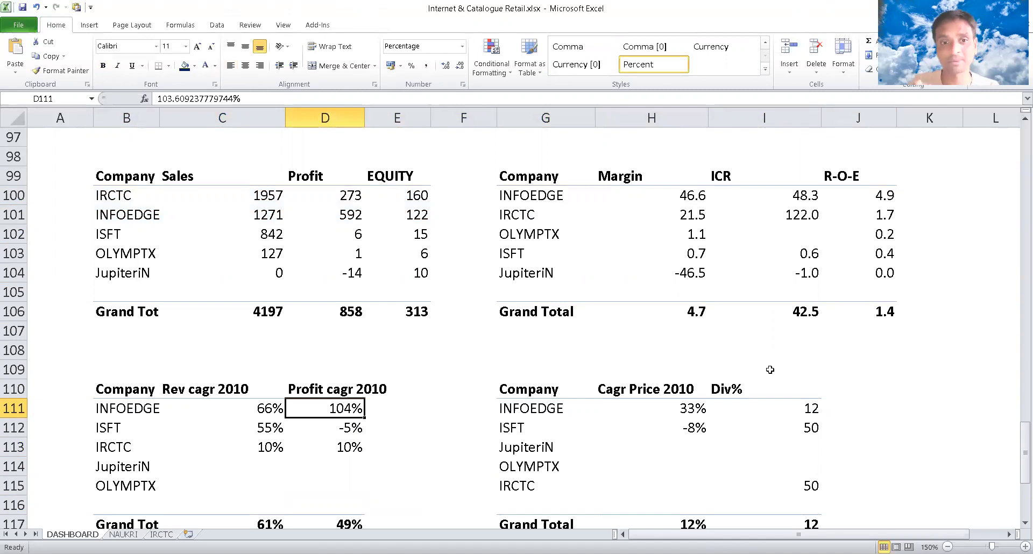
{"action": "key", "text": "Down"}
{"action": "key", "text": "Down"}
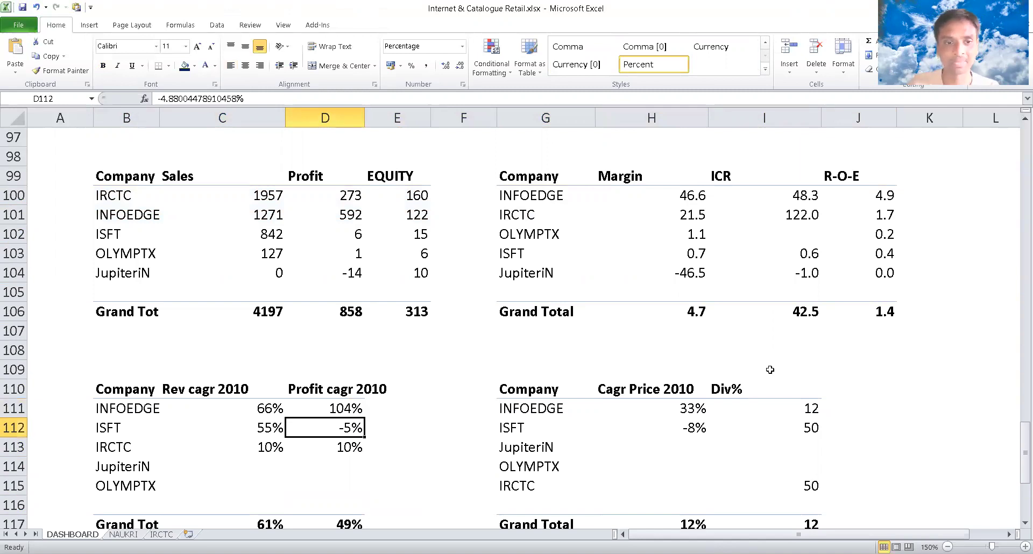
{"action": "key", "text": "Left"}
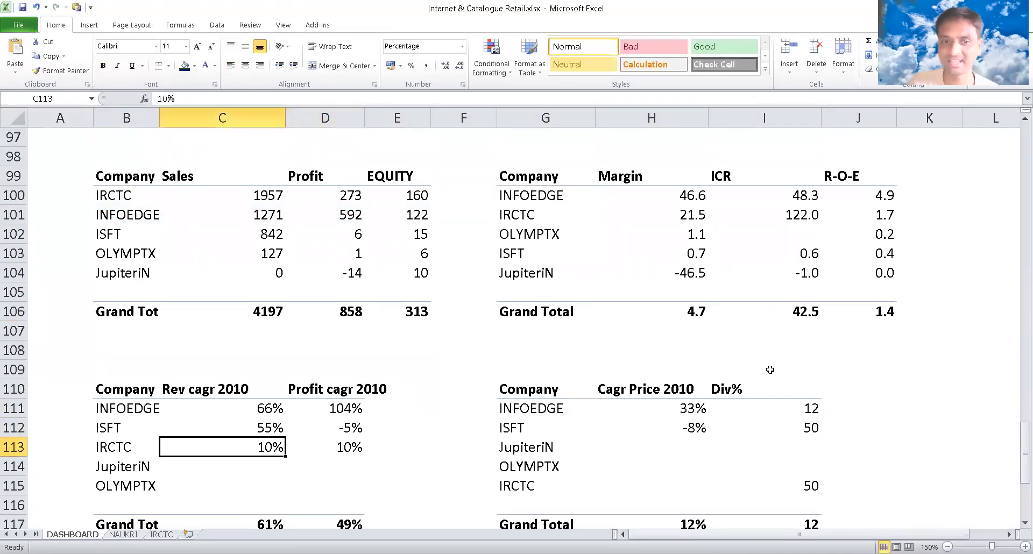
{"action": "key", "text": "Right"}
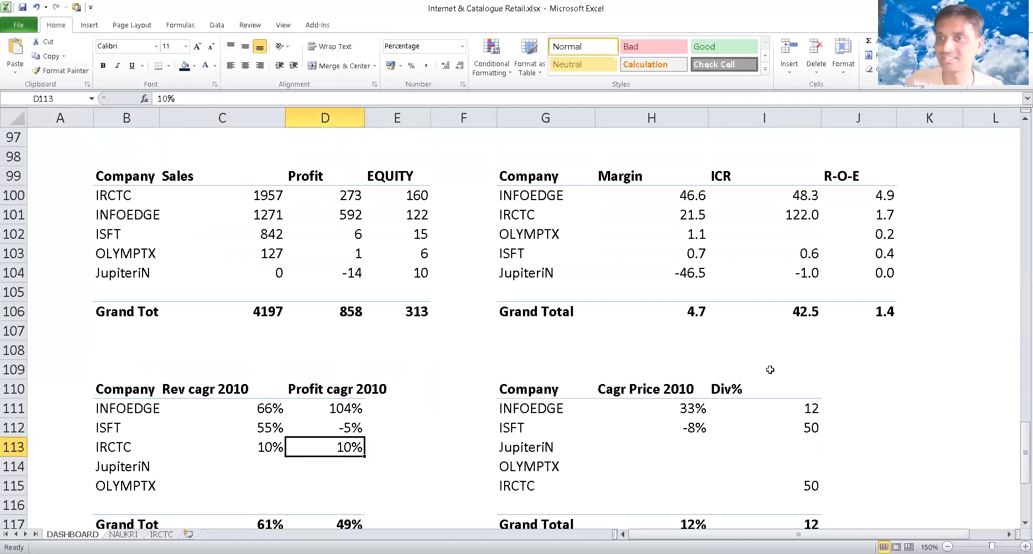
{"action": "key", "text": "Down"}
{"action": "key", "text": "Down"}
{"action": "key", "text": "Down"}
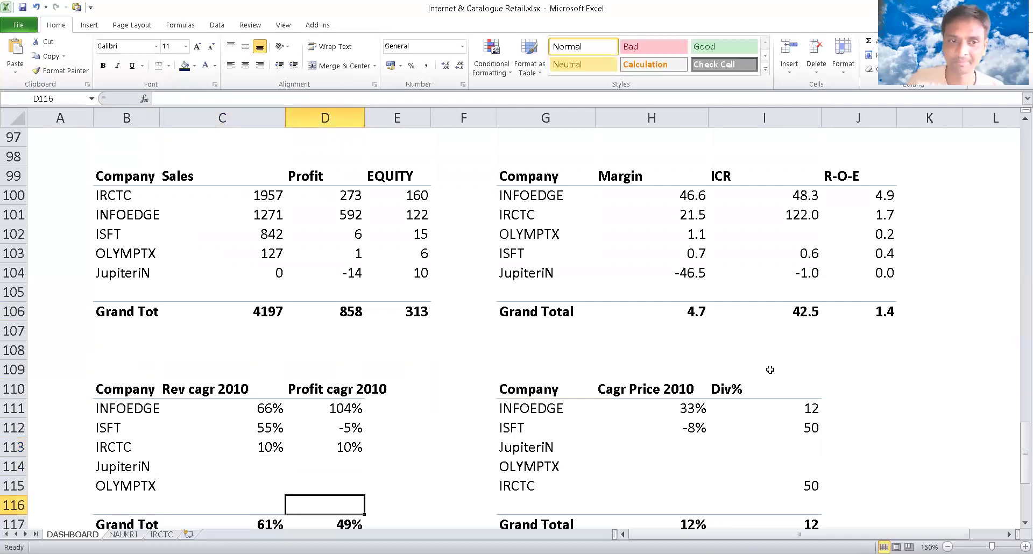
- Move on to the Cagr Price 2010 and Div% table and examine INFOEDGE's price growth and dividend figures
{"action": "key", "text": "Down"}
{"action": "key", "text": "Up"}
{"action": "key", "text": "Up"}
{"action": "key", "text": "Up"}
{"action": "key", "text": "Up"}
{"action": "key", "text": "Up"}
{"action": "key", "text": "Up"}
{"action": "key", "text": "Right"}
{"action": "key", "text": "Right"}
{"action": "key", "text": "Right"}
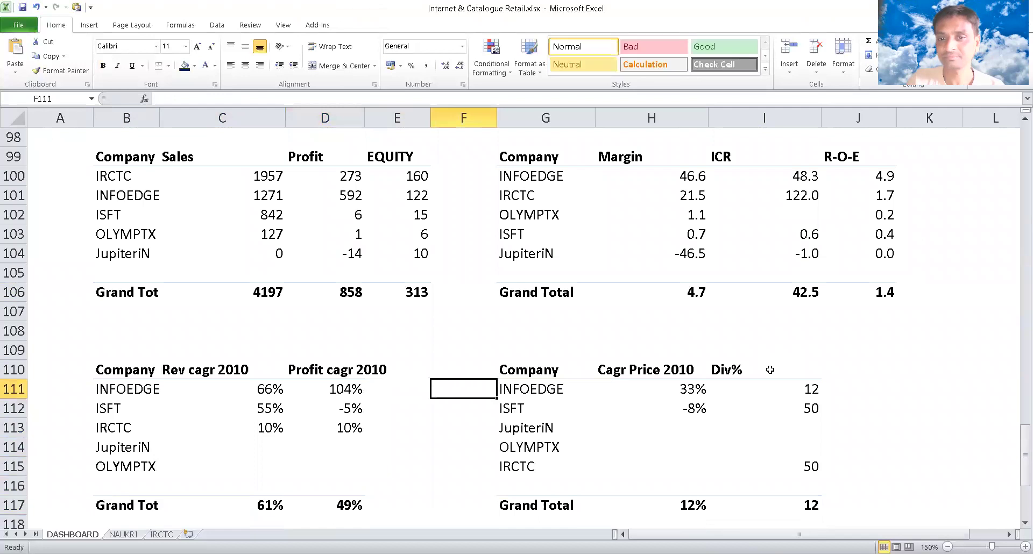
{"action": "key", "text": "Up"}
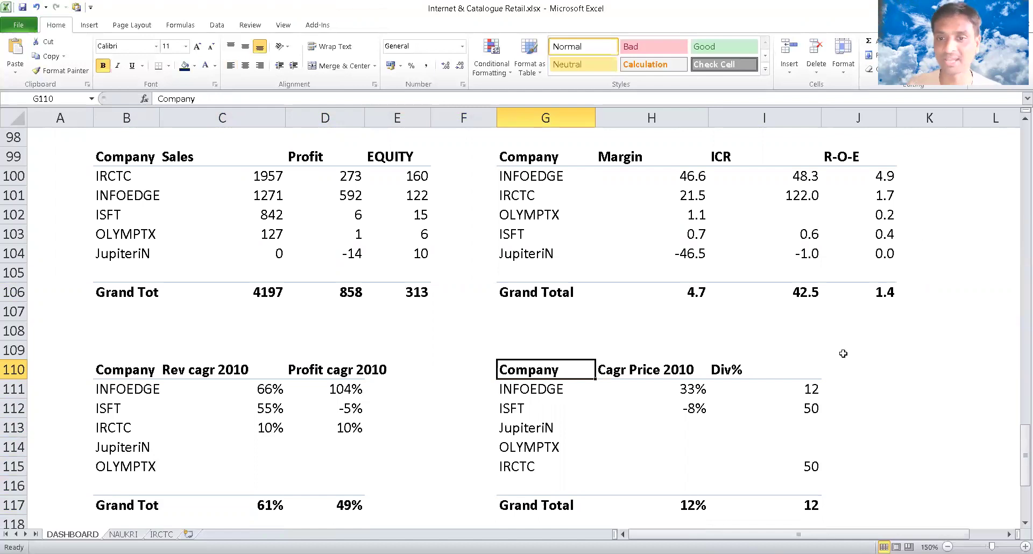
{"action": "left_click", "coordinate": [689, 389]}
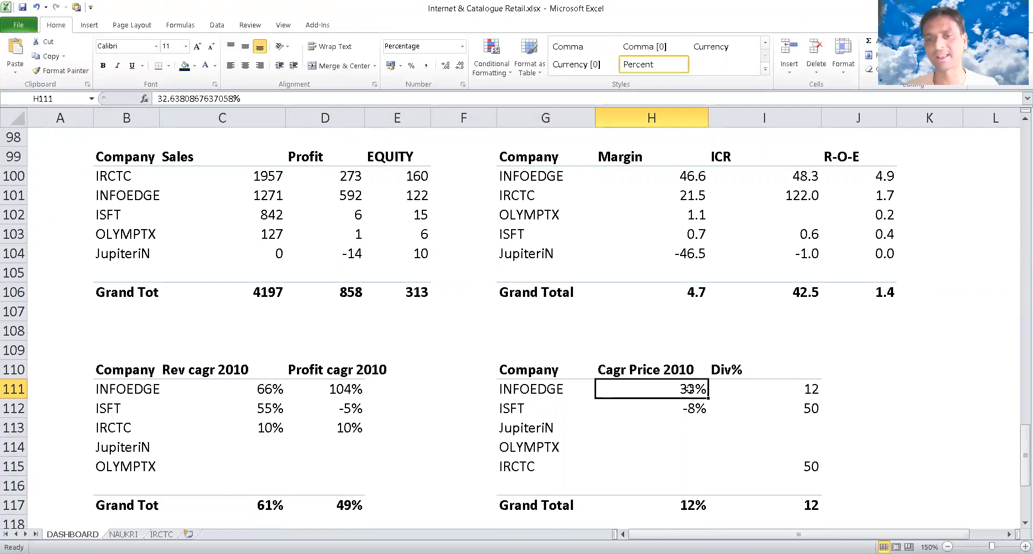
{"action": "key", "text": "Right"}
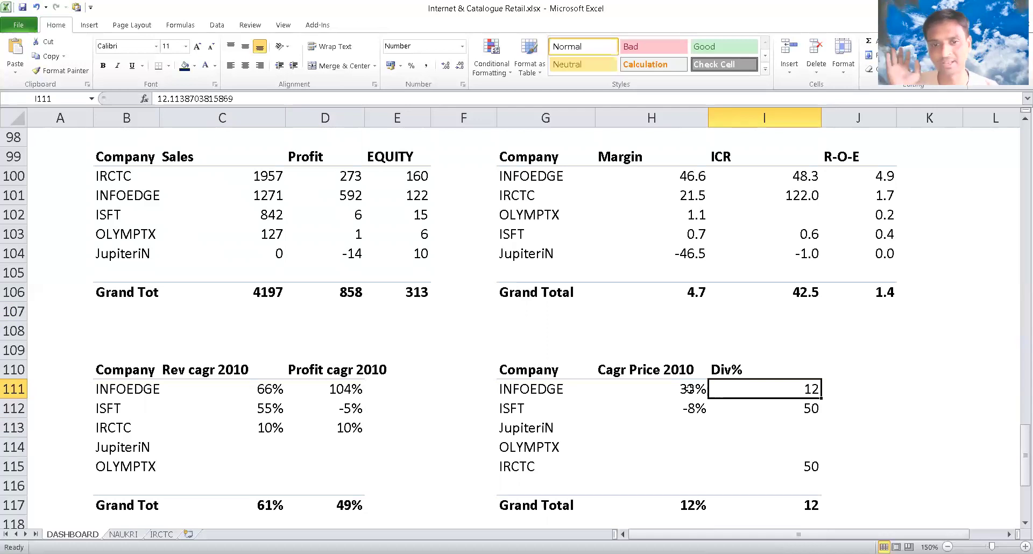
- Examine ISFT's Cagr Price 2010 and Div% figures along its row
{"action": "key", "text": "Down"}
{"action": "key", "text": "Left"}
{"action": "key", "text": "Left"}
{"action": "key", "text": "Right"}
{"action": "key", "text": "Left"}
{"action": "key", "text": "Left"}
{"action": "key", "text": "Right"}
{"action": "key", "text": "Right"}
{"action": "key", "text": "Right"}
{"action": "key", "text": "Right"}
{"action": "key", "text": "Left"}
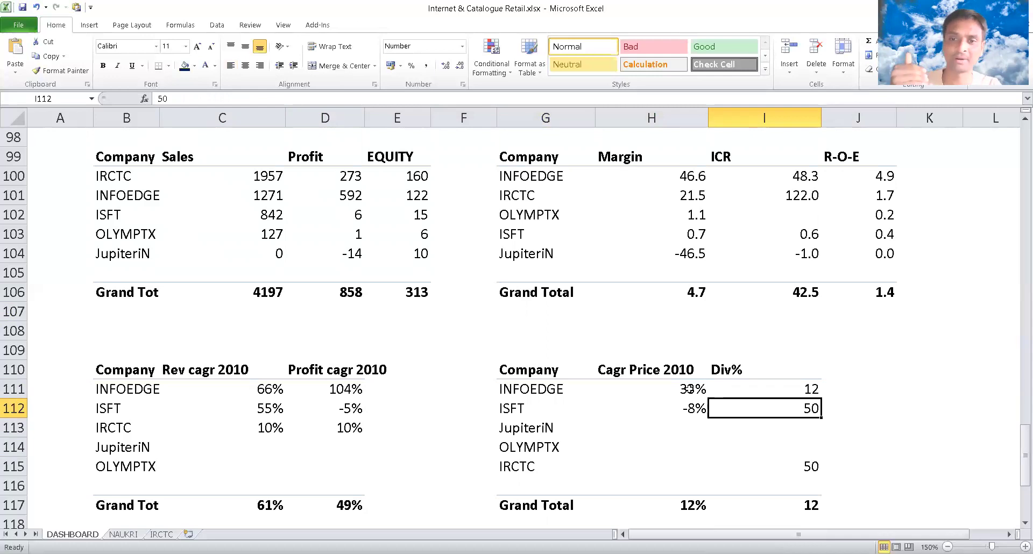
- Go down the company list from its heading to IRCTC and examine its Cagr Price 2010 and Div% entries
{"action": "key", "text": "Left"}
{"action": "key", "text": "Left"}
{"action": "key", "text": "Up"}
{"action": "key", "text": "Up"}
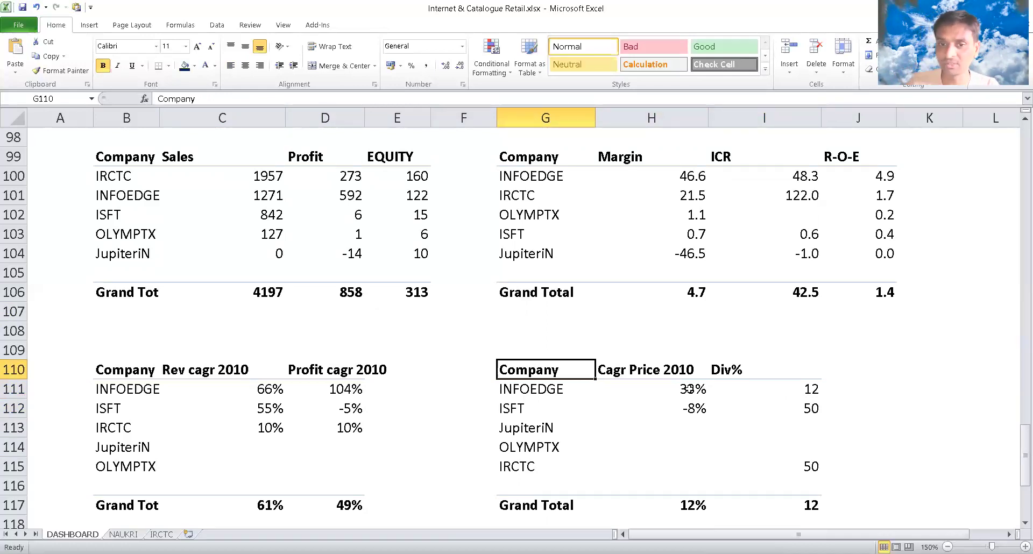
{"action": "key", "text": "Down"}
{"action": "key", "text": "Down"}
{"action": "key", "text": "Down"}
{"action": "key", "text": "Down"}
{"action": "key", "text": "Down"}
{"action": "key", "text": "Right"}
{"action": "key", "text": "Right"}
{"action": "key", "text": "Left"}
{"action": "key", "text": "Right"}
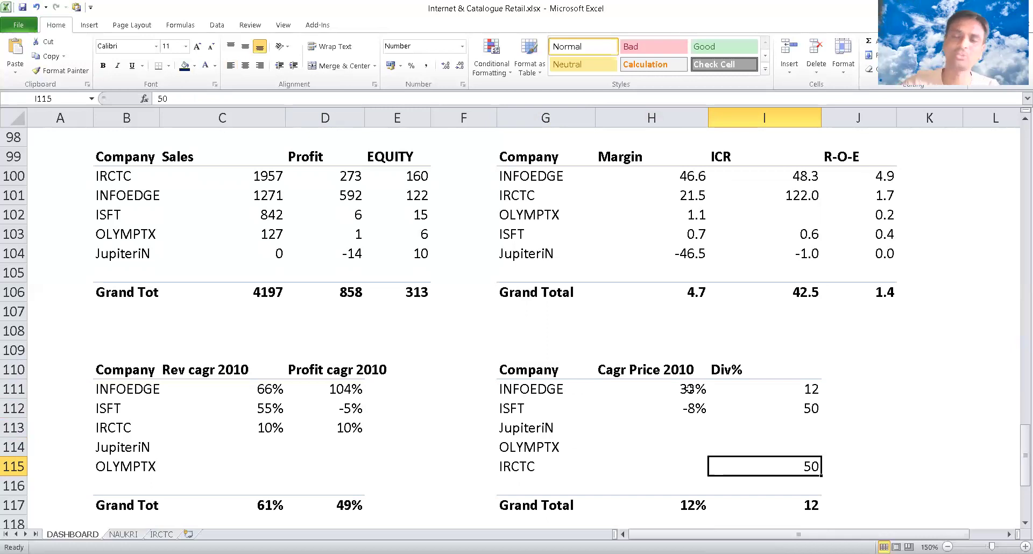
- Move on to the Cy Rev Gr and Cy Profit Gr table below the 2010 CAGR tables
{"action": "key", "text": "Down"}
{"action": "key", "text": "Down"}
{"action": "key", "text": "Down"}
{"action": "key", "text": "Down"}
{"action": "key", "text": "Down"}
{"action": "key", "text": "Down"}
{"action": "key", "text": "Down"}
{"action": "key", "text": "Down"}
{"action": "key", "text": "Down"}
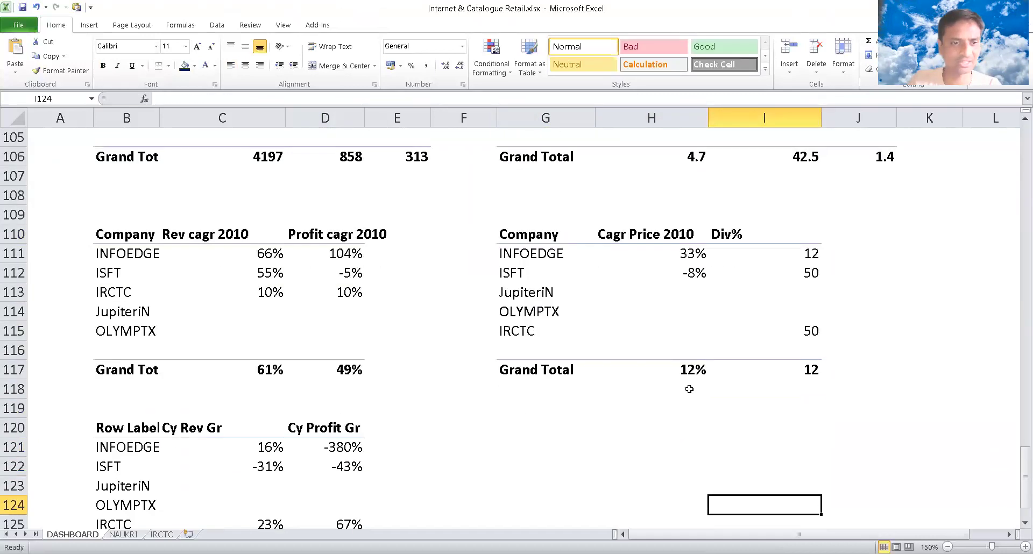
{"action": "key", "text": "Down"}
{"action": "key", "text": "Down"}
{"action": "key", "text": "Down"}
{"action": "key", "text": "Down"}
{"action": "key", "text": "Down"}
{"action": "key", "text": "Down"}
{"action": "key", "text": "Left"}
{"action": "key", "text": "Left"}
{"action": "key", "text": "Left"}
{"action": "key", "text": "Left"}
{"action": "key", "text": "Up"}
{"action": "key", "text": "Up"}
{"action": "key", "text": "Up"}
{"action": "key", "text": "Up"}
{"action": "key", "text": "Up"}
{"action": "key", "text": "Up"}
{"action": "key", "text": "Up"}
{"action": "key", "text": "Up"}
{"action": "key", "text": "Up"}
{"action": "key", "text": "Left"}
{"action": "key", "text": "Left"}
{"action": "key", "text": "Left"}
{"action": "key", "text": "Up"}
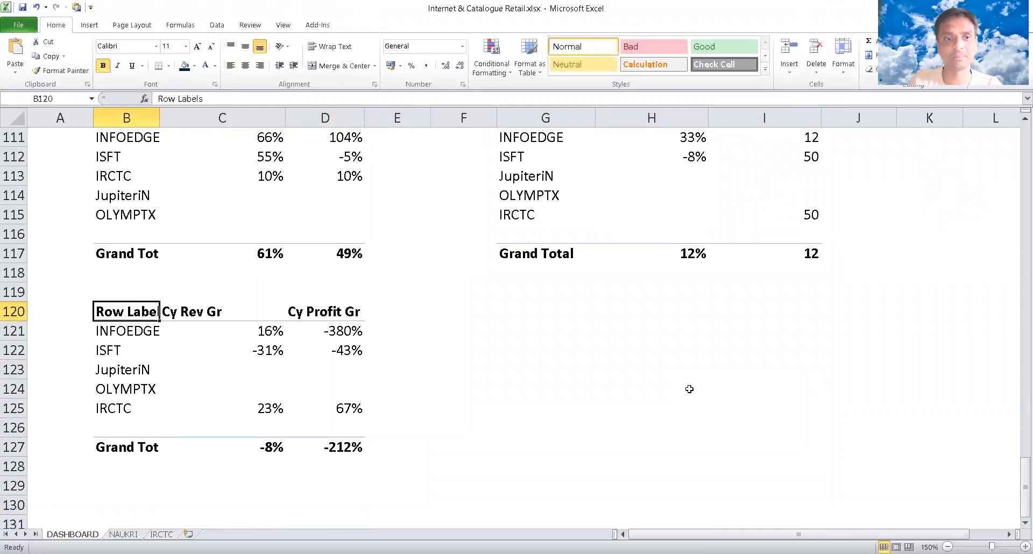
- Examine INFOEDGE's current-year revenue growth and profit growth
{"action": "key", "text": "shift+Right"}
{"action": "key", "text": "shift+Right"}
{"action": "key", "text": "shift+Down"}
{"action": "key", "text": "Left"}
{"action": "key", "text": "Right"}
{"action": "key", "text": "Right"}
{"action": "key", "text": "Down"}
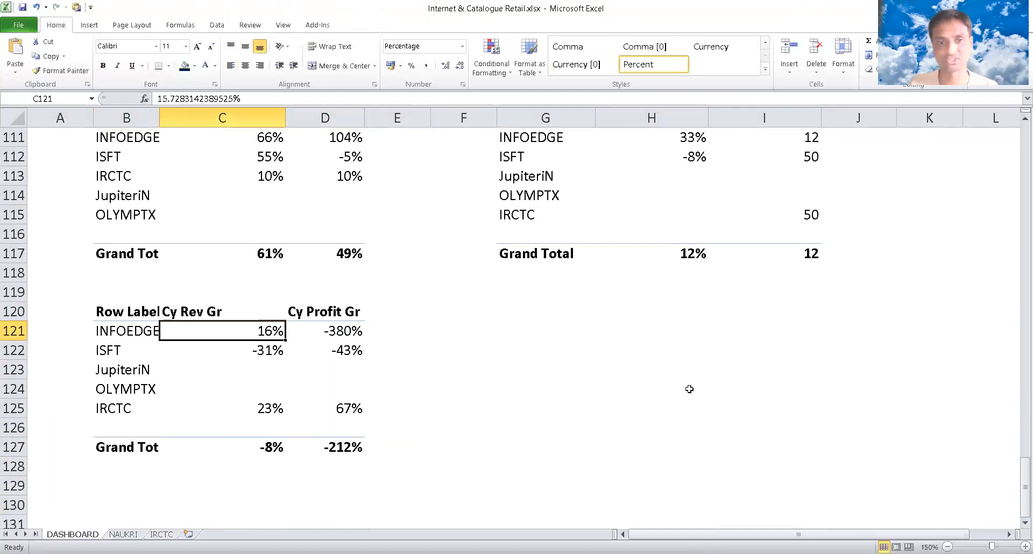
{"action": "key", "text": "Right"}
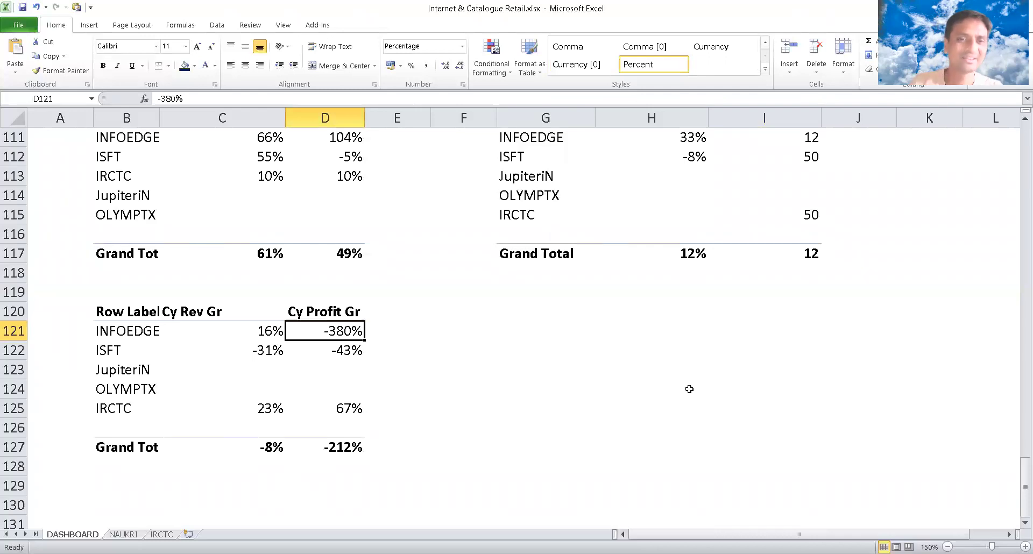
{"action": "key", "text": "Down"}
{"action": "key", "text": "Up"}
{"action": "key", "text": "Left"}
{"action": "key", "text": "Right"}
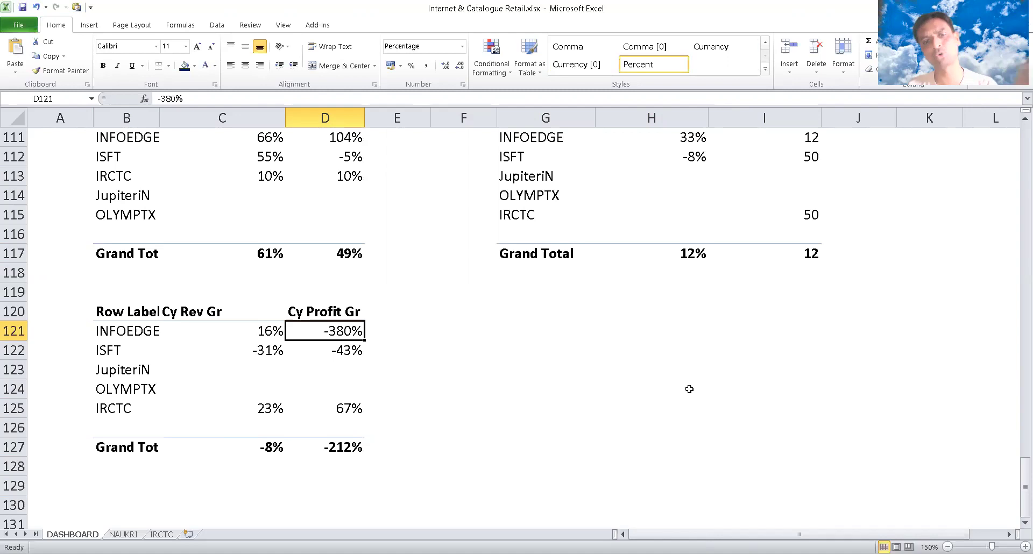
- Review the current-year profit growth of ISFT and both growth figures of IRCTC
{"action": "key", "text": "Down"}
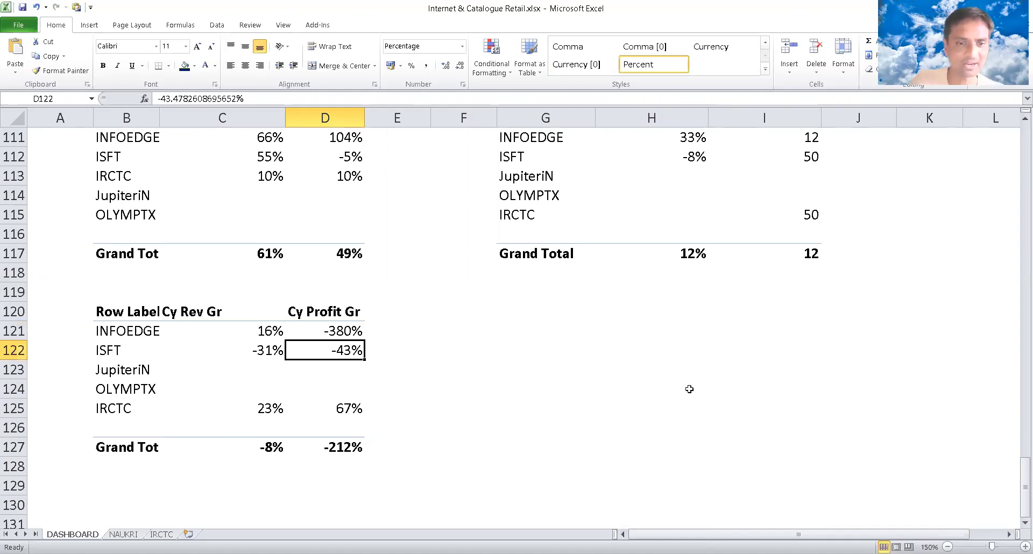
{"action": "key", "text": "Down"}
{"action": "key", "text": "Down"}
{"action": "key", "text": "Down"}
{"action": "key", "text": "Left"}
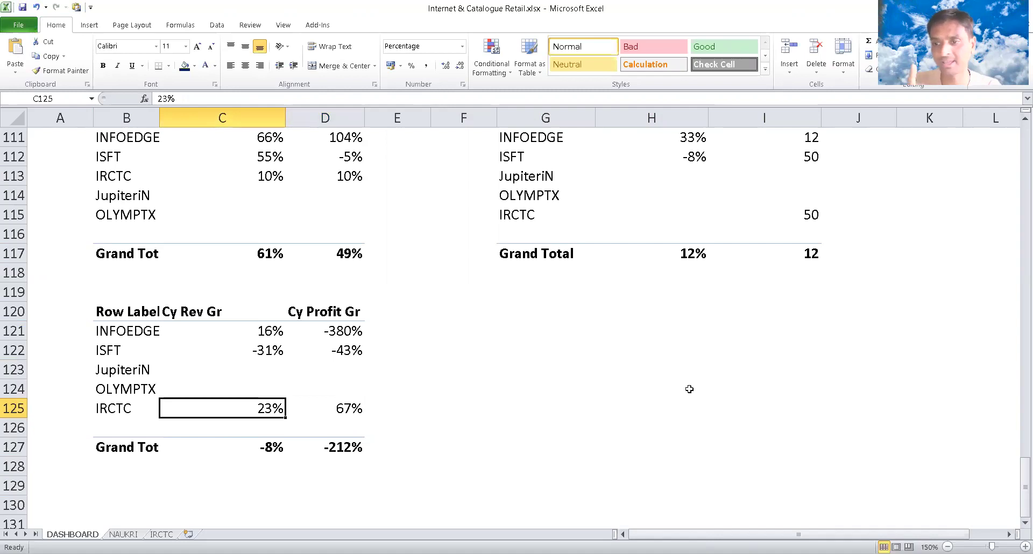
{"action": "key", "text": "Right"}
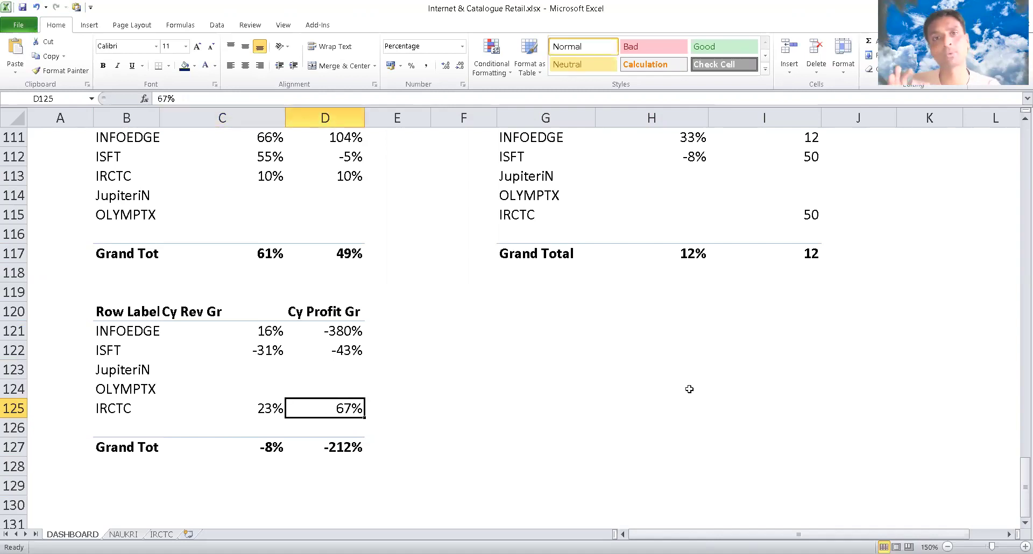
{"action": "key", "text": "Left"}
{"action": "key", "text": "Left"}
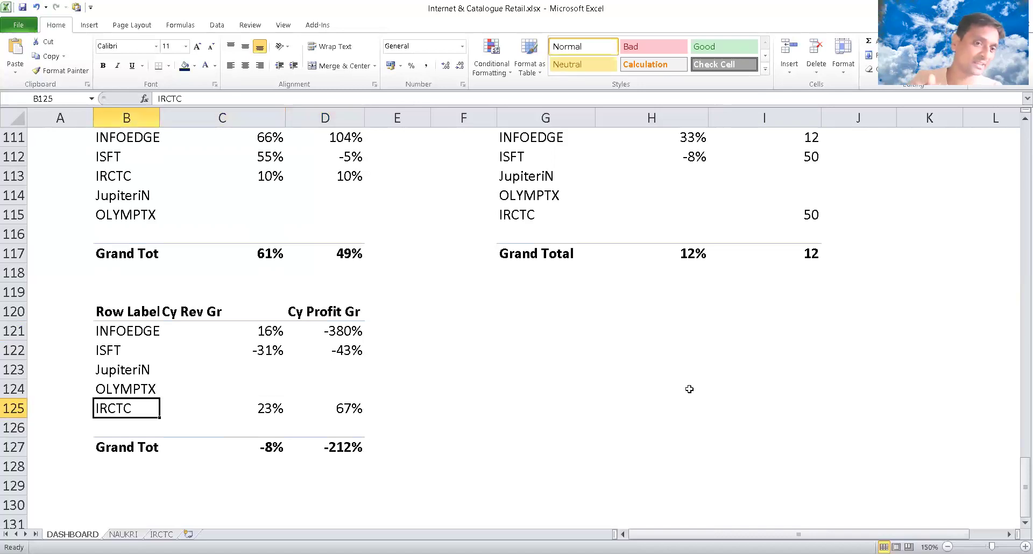
- Go over the Cy Rev Gr and Cy Profit Gr headings and the company names beneath Row Labels
{"action": "key", "text": "Up"}
{"action": "key", "text": "Up"}
{"action": "key", "text": "Up"}
{"action": "key", "text": "Up"}
{"action": "key", "text": "Up"}
{"action": "key", "text": "Right"}
{"action": "key", "text": "Right"}
{"action": "key", "text": "Right"}
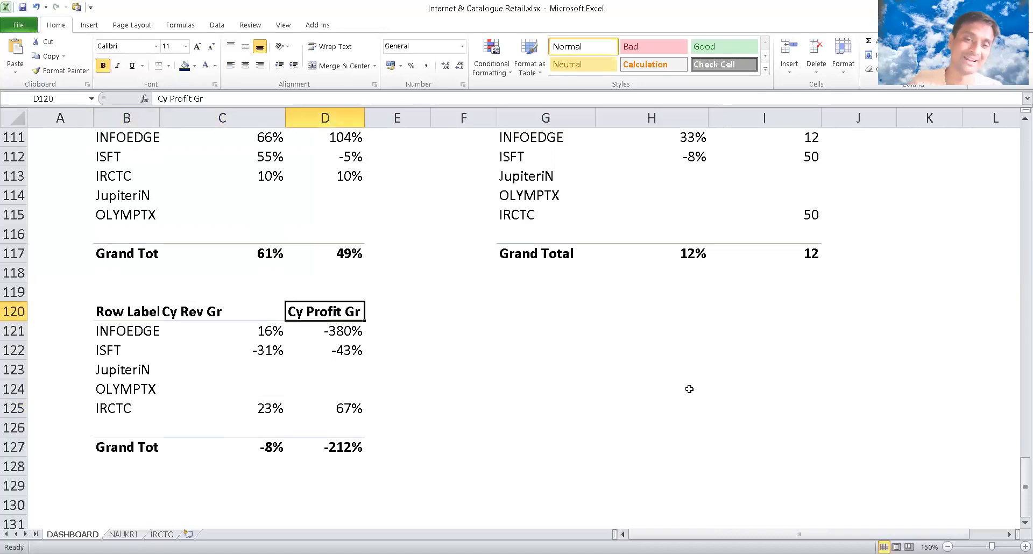
{"action": "key", "text": "Left"}
{"action": "key", "text": "Left"}
{"action": "key", "text": "Left"}
{"action": "key", "text": "Down"}
{"action": "key", "text": "Down"}
{"action": "key", "text": "Down"}
{"action": "key", "text": "Down"}
{"action": "key", "text": "Down"}
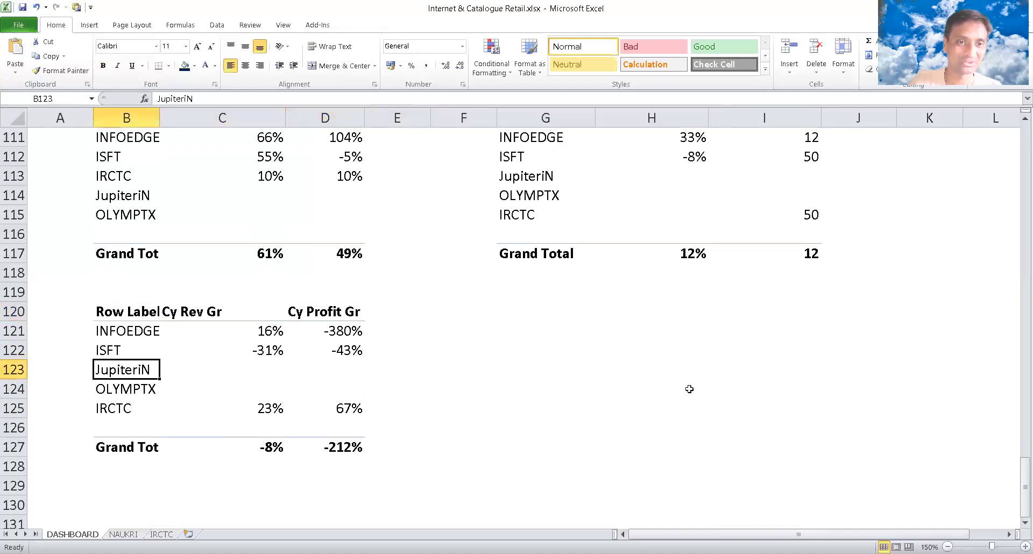
{"action": "key", "text": "Down"}
{"action": "key", "text": "Down"}
{"action": "key", "text": "Down"}
{"action": "key", "text": "Right"}
{"action": "key", "text": "Right"}
{"action": "key", "text": "Right"}
{"action": "key", "text": "Right"}
{"action": "key", "text": "Right"}
{"action": "key", "text": "Right"}
{"action": "key", "text": "Right"}
{"action": "key", "text": "Left"}
{"action": "key", "text": "Left"}
{"action": "key", "text": "Left"}
{"action": "key", "text": "Left"}
{"action": "key", "text": "Left"}
{"action": "key", "text": "Left"}
{"action": "key", "text": "Left"}
{"action": "key", "text": "Left"}
- Highlight the INFOEDGE to IRCTC rows with their current-year revenue and profit growth figures, B121:D125
{"action": "key", "text": "Up"}
{"action": "key", "text": "Up"}
{"action": "key", "text": "Up"}
{"action": "key", "text": "Up"}
{"action": "key", "text": "Up"}
{"action": "key", "text": "Up"}
{"action": "key", "text": "Up"}
{"action": "key", "text": "shift+Down"}
{"action": "key", "text": "shift+Down"}
{"action": "key", "text": "shift+Down"}
{"action": "key", "text": "shift+Down"}
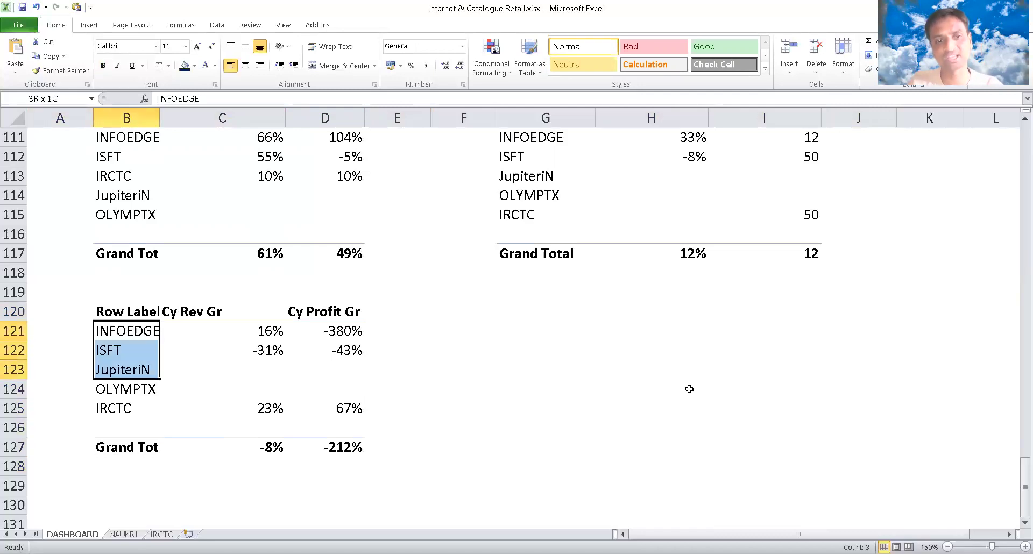
{"action": "key", "text": "shift+Right"}
{"action": "key", "text": "shift+Right"}
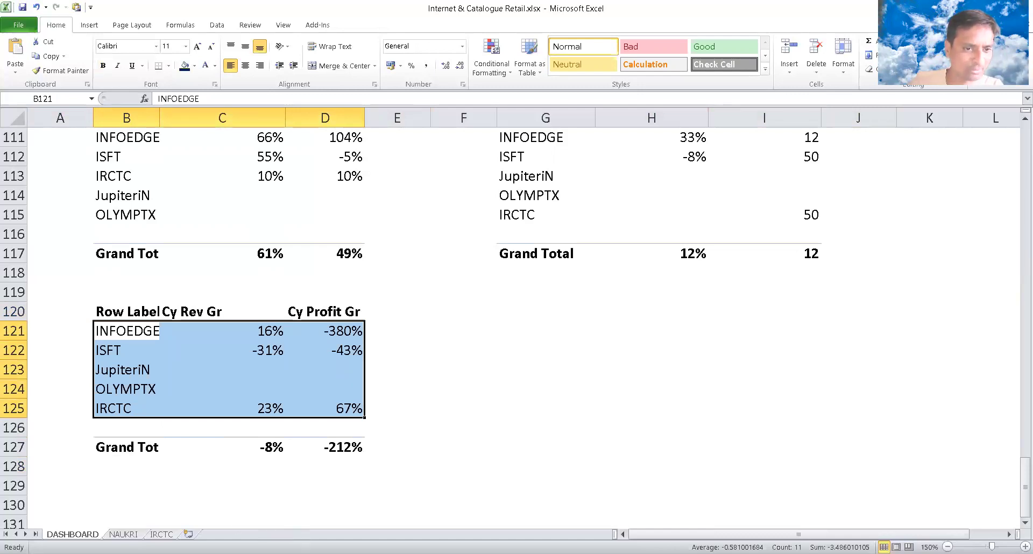
- Switch to the NAUKRI sheet, select cell E14 and enlarge the view to 150%
{"action": "key", "text": "ctrl+Page_Down"}
{"action": "left_click", "coordinate": [202, 303]}
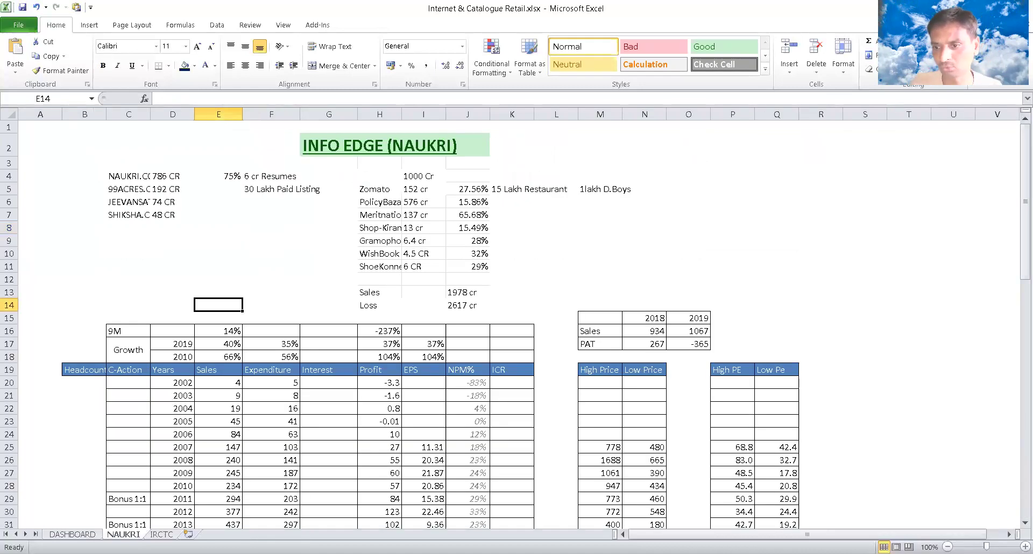
{"action": "left_click", "coordinate": [1024, 547]}
{"action": "left_click", "coordinate": [1025, 546]}
{"action": "left_click", "coordinate": [1025, 546]}
{"action": "left_click", "coordinate": [1025, 547]}
{"action": "left_click", "coordinate": [1025, 547]}
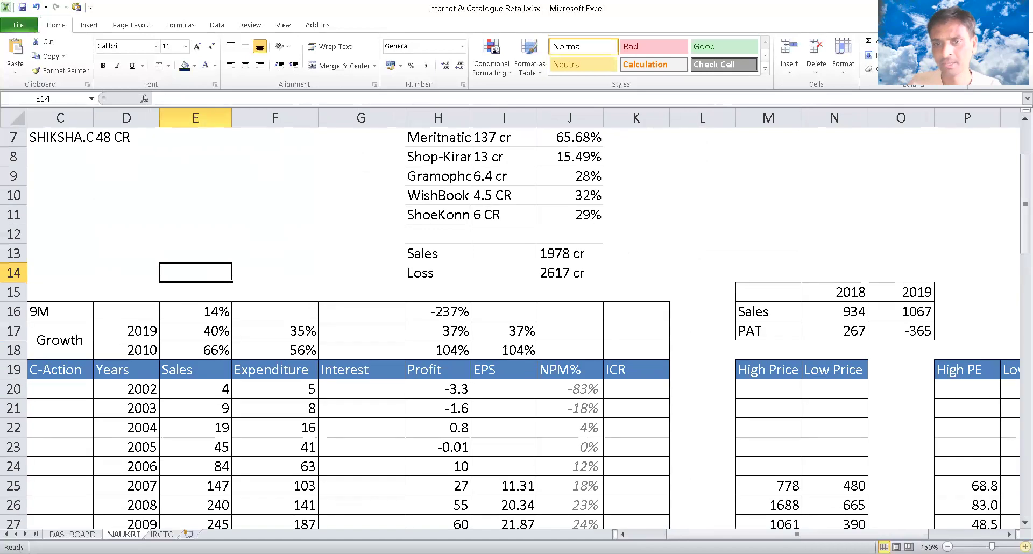
- Go to cell A1 at the beginning of the NAUKRI sheet
{"action": "left_click", "coordinate": [670, 398]}
{"action": "key", "text": "Up"}
{"action": "key", "text": "Up"}
{"action": "key", "text": "Up"}
{"action": "key", "text": "Up"}
{"action": "key", "text": "Up"}
{"action": "key", "text": "Up"}
{"action": "key", "text": "Up"}
{"action": "key", "text": "Up"}
{"action": "key", "text": "Up"}
{"action": "key", "text": "Up"}
{"action": "key", "text": "Up"}
{"action": "key", "text": "Up"}
{"action": "key", "text": "Up"}
{"action": "key", "text": "Up"}
{"action": "key", "text": "Up"}
{"action": "key", "text": "Up"}
{"action": "key", "text": "Up"}
{"action": "key", "text": "Up"}
{"action": "key", "text": "Up"}
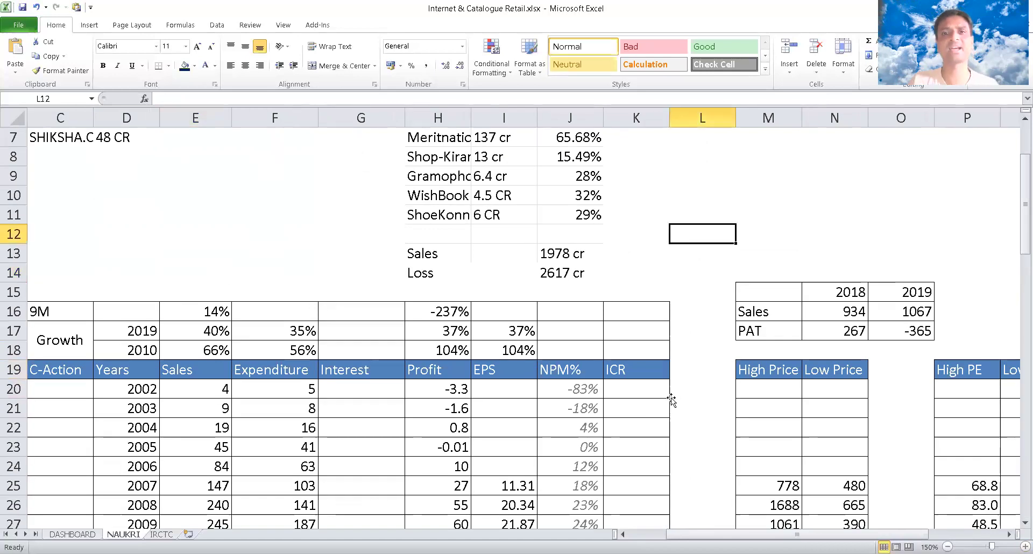
{"action": "key", "text": "Left"}
{"action": "key", "text": "Left"}
{"action": "key", "text": "Left"}
{"action": "key", "text": "Left"}
{"action": "key", "text": "Left"}
{"action": "key", "text": "Left"}
{"action": "key", "text": "Left"}
{"action": "key", "text": "Left"}
{"action": "key", "text": "Left"}
{"action": "key", "text": "Left"}
{"action": "key", "text": "Left"}
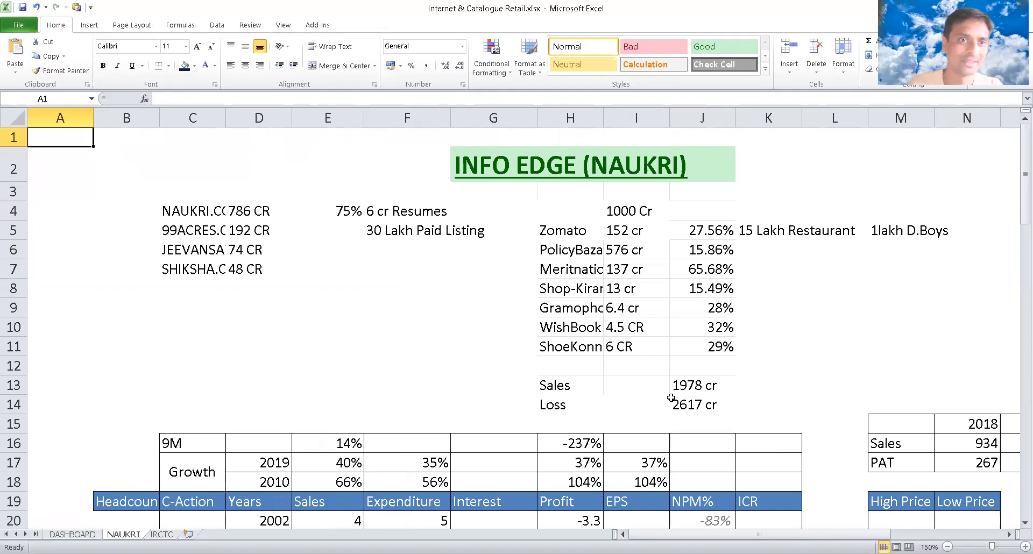
- Review the NAUKRI.COM row: its revenue, percentage and resumes note in C4 to F4
{"action": "left_click", "coordinate": [244, 208]}
{"action": "key", "text": "Left"}
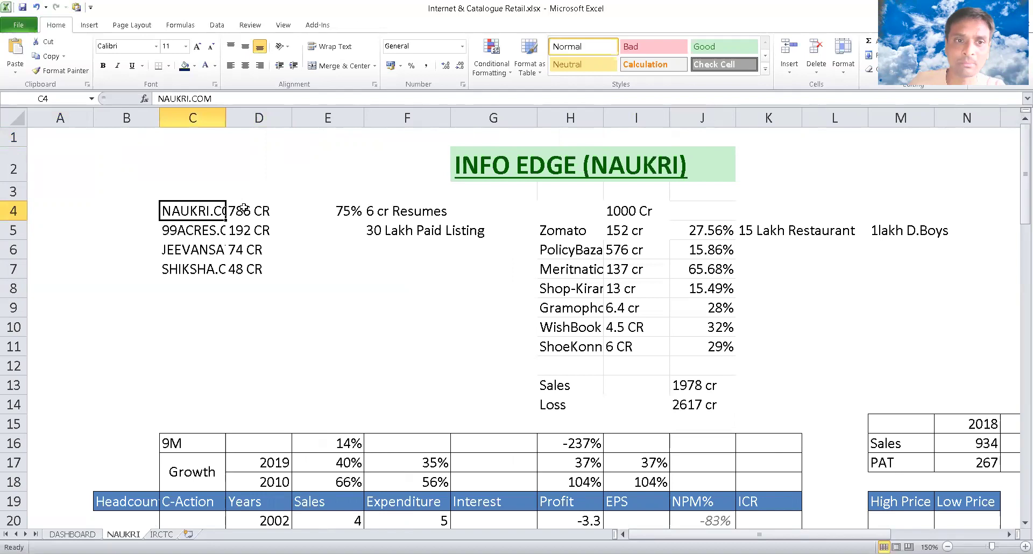
{"action": "key", "text": "Right"}
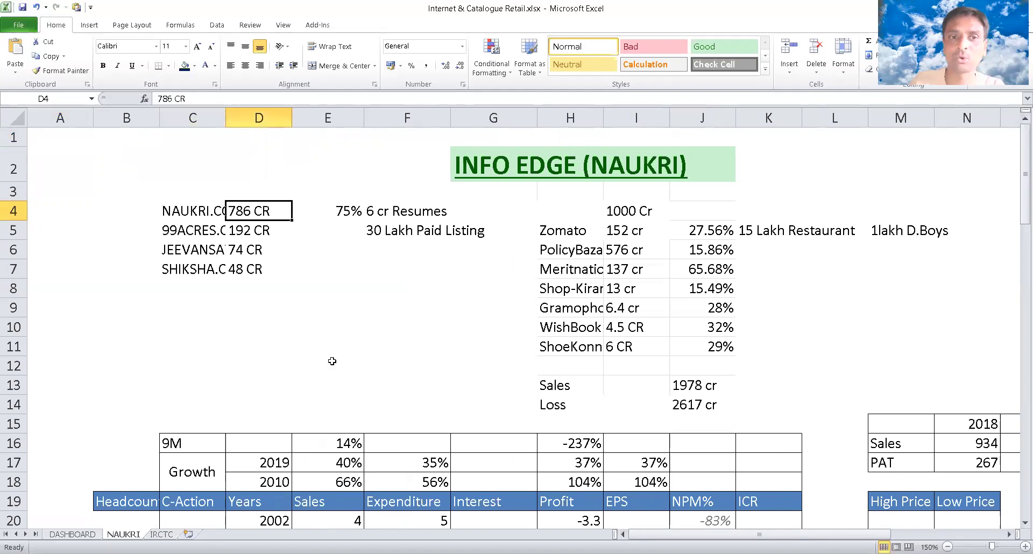
{"action": "key", "text": "Left"}
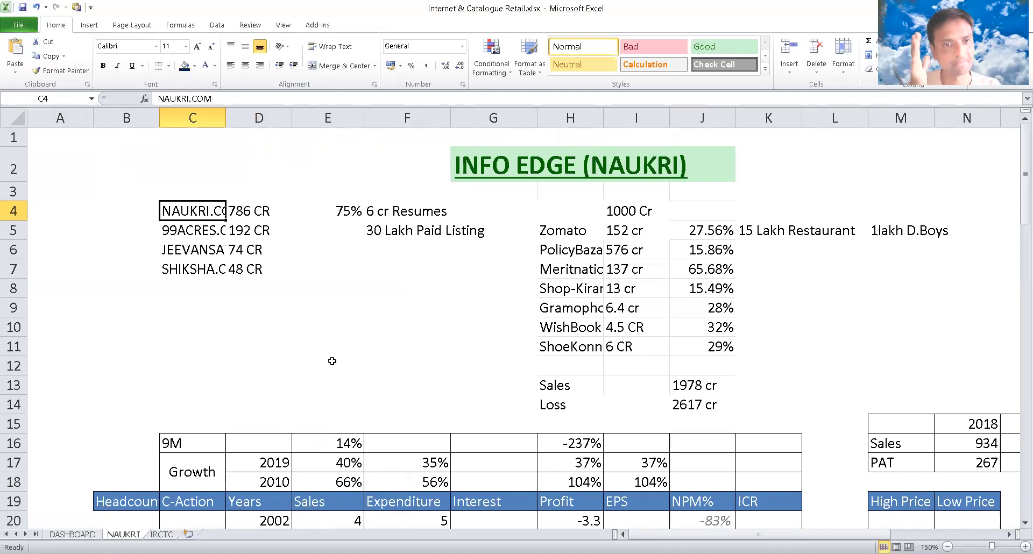
{"action": "key", "text": "Right"}
{"action": "key", "text": "Right"}
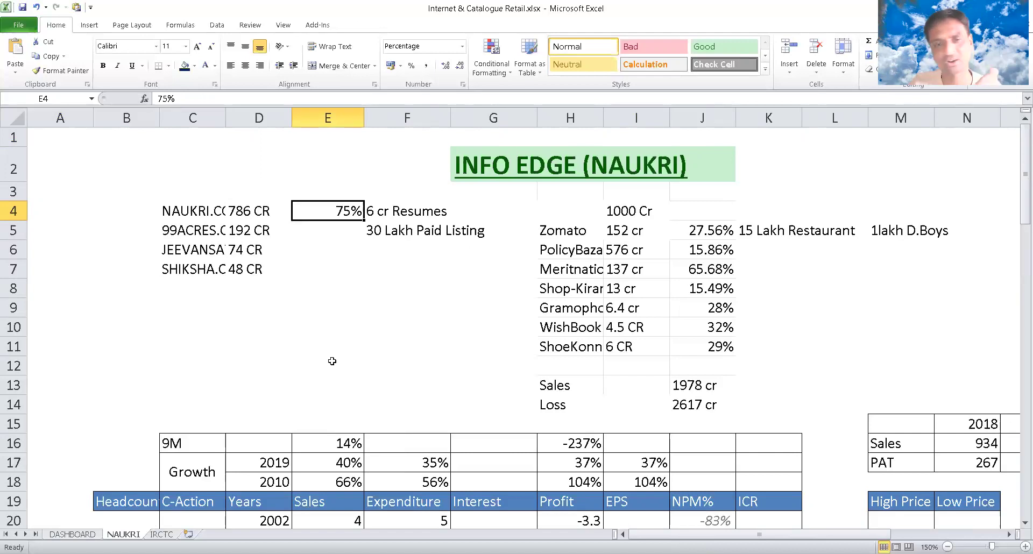
{"action": "key", "text": "Right"}
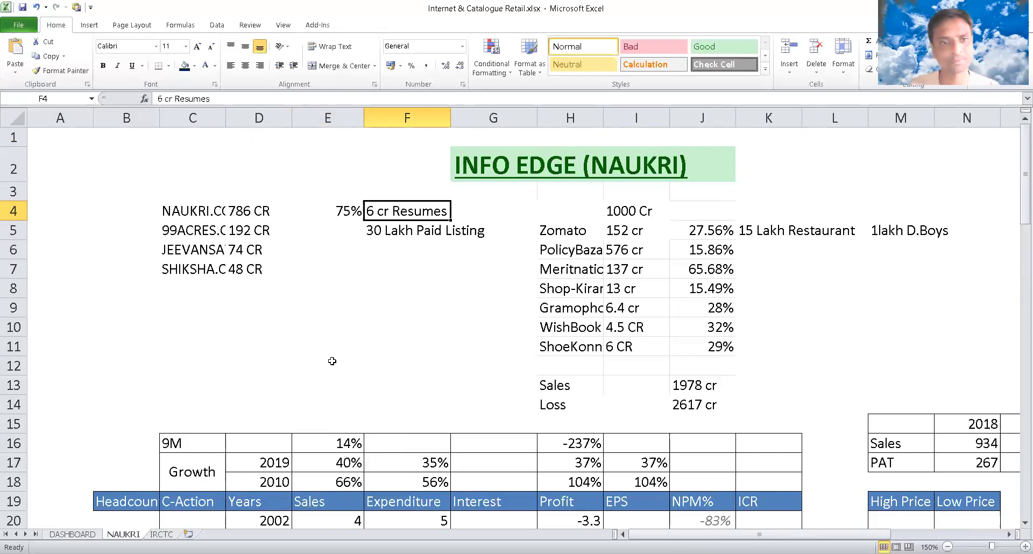
- Review the 99ACRES.COM entry and its revenue against the neighbouring brand revenues in column D
{"action": "key", "text": "Left"}
{"action": "key", "text": "Left"}
{"action": "key", "text": "Left"}
{"action": "key", "text": "Down"}
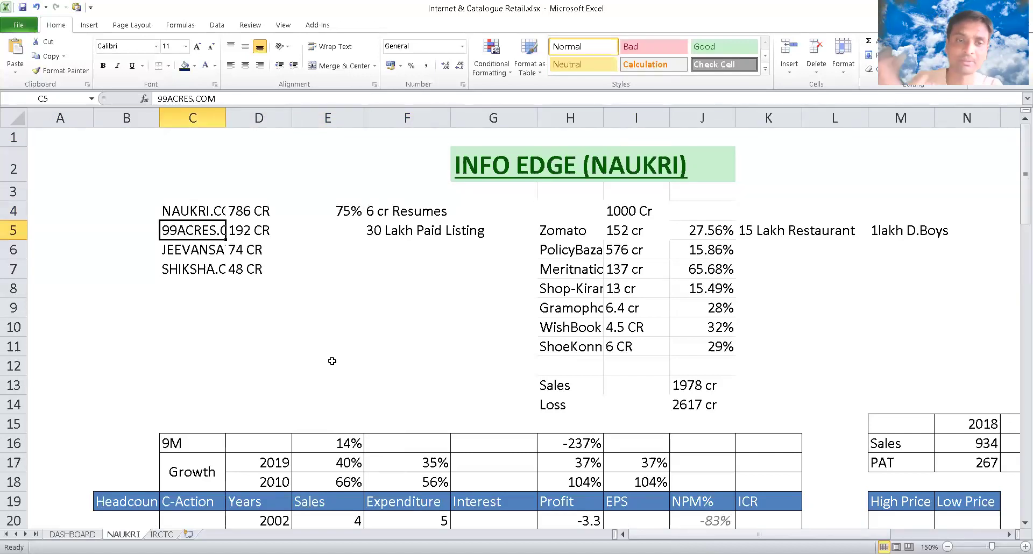
{"action": "key", "text": "Right"}
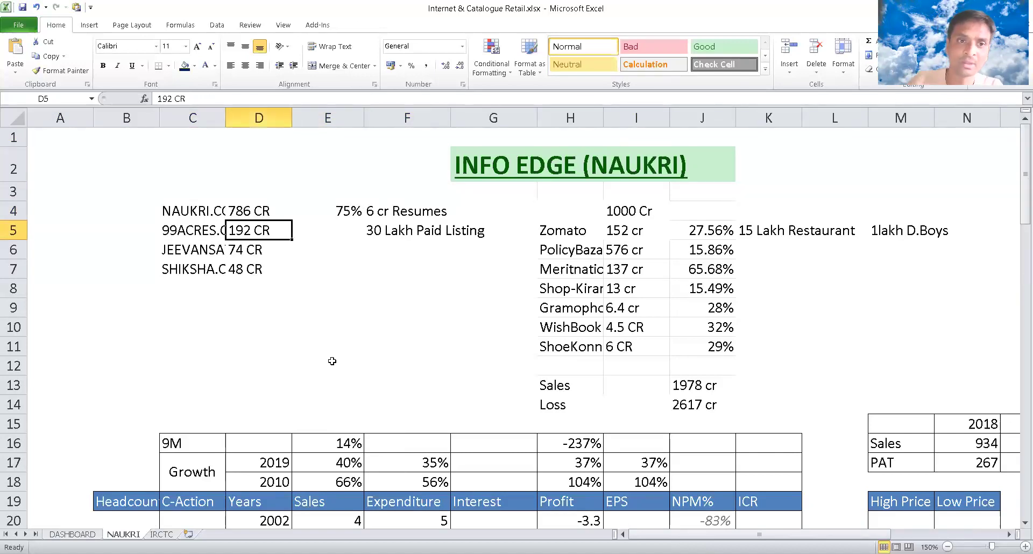
{"action": "key", "text": "Up"}
{"action": "key", "text": "Up"}
{"action": "key", "text": "Up"}
{"action": "key", "text": "Up"}
{"action": "key", "text": "Down"}
{"action": "key", "text": "Down"}
{"action": "key", "text": "Down"}
{"action": "key", "text": "Down"}
{"action": "key", "text": "Down"}
{"action": "key", "text": "Down"}
{"action": "key", "text": "Up"}
{"action": "key", "text": "Up"}
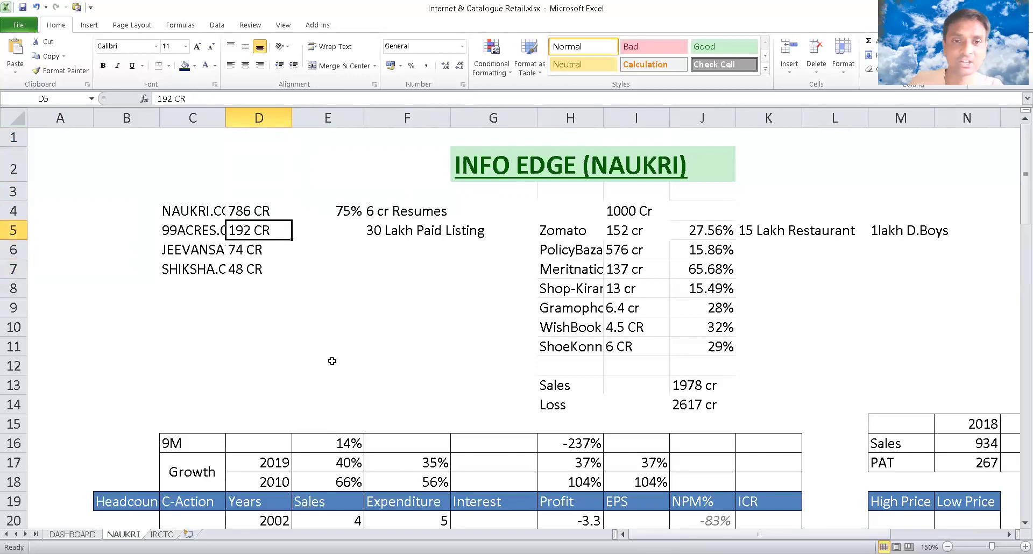
- Read the paid listing note for 99ACRES.COM in cell F5
{"action": "key", "text": "Right"}
{"action": "key", "text": "Right"}
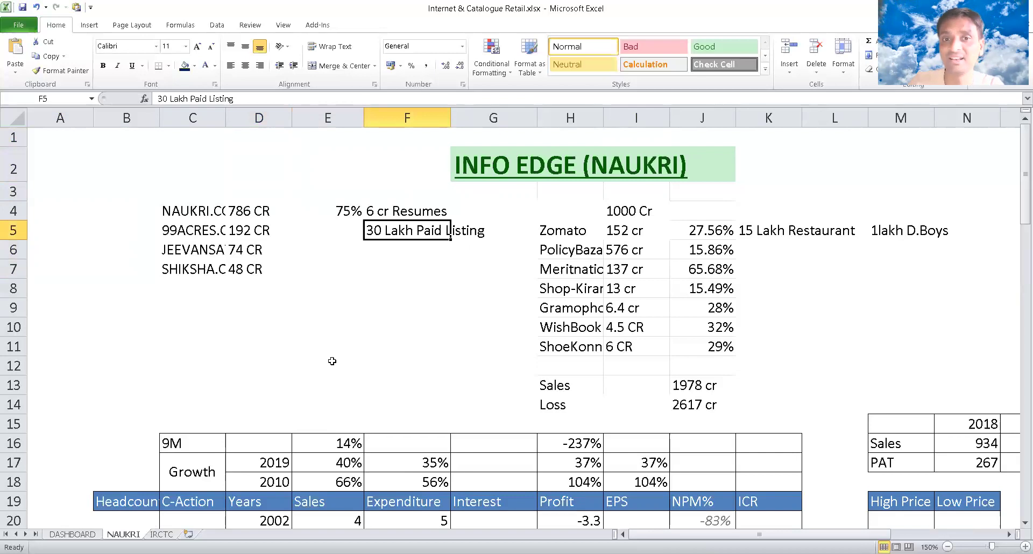
{"action": "key", "text": "Left"}
{"action": "key", "text": "Right"}
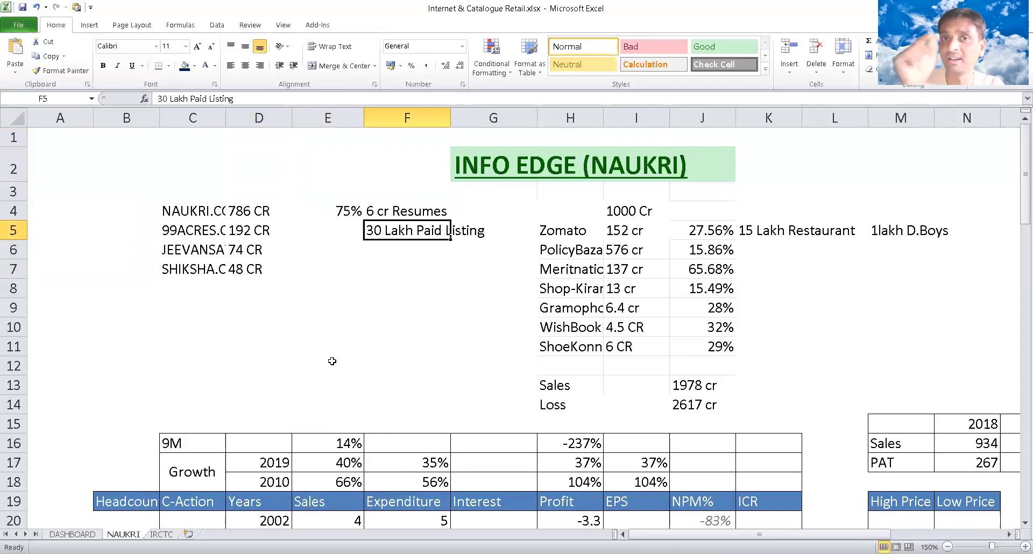
- Review the JEEVANSATHI.COM and SHIKSHA.COM entries with their revenue figures
{"action": "key", "text": "Left"}
{"action": "key", "text": "Left"}
{"action": "key", "text": "Left"}
{"action": "key", "text": "Down"}
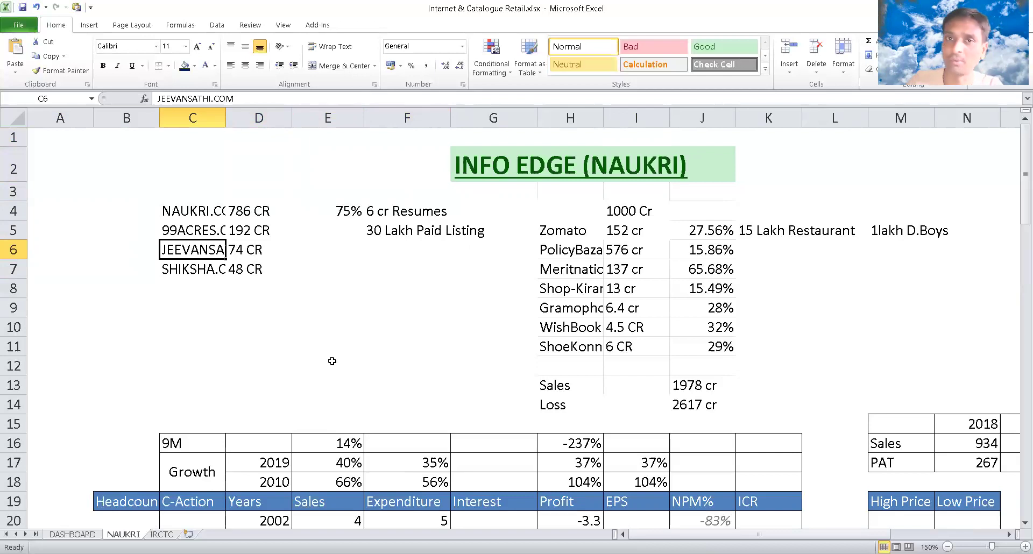
{"action": "key", "text": "Right"}
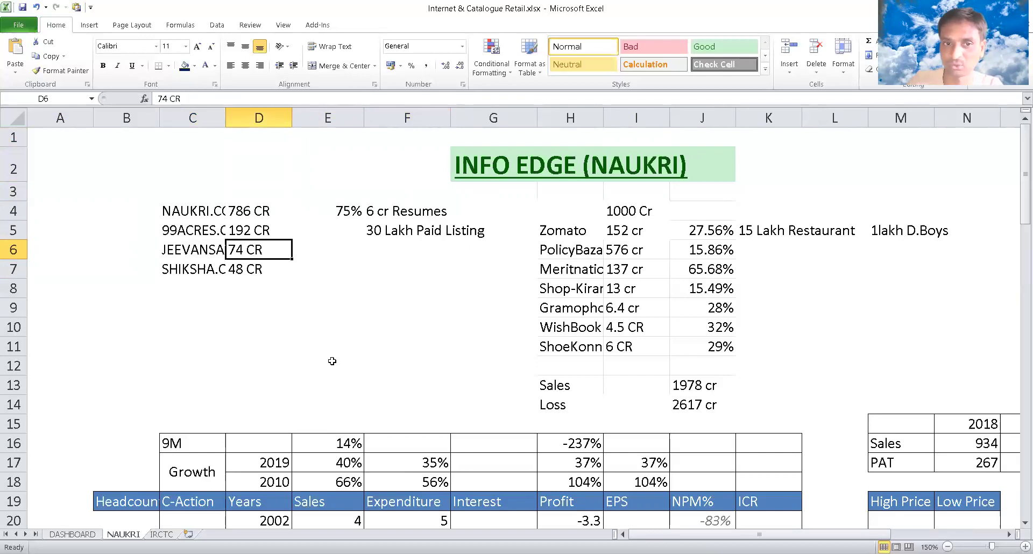
{"action": "key", "text": "Left"}
{"action": "key", "text": "Down"}
{"action": "key", "text": "Right"}
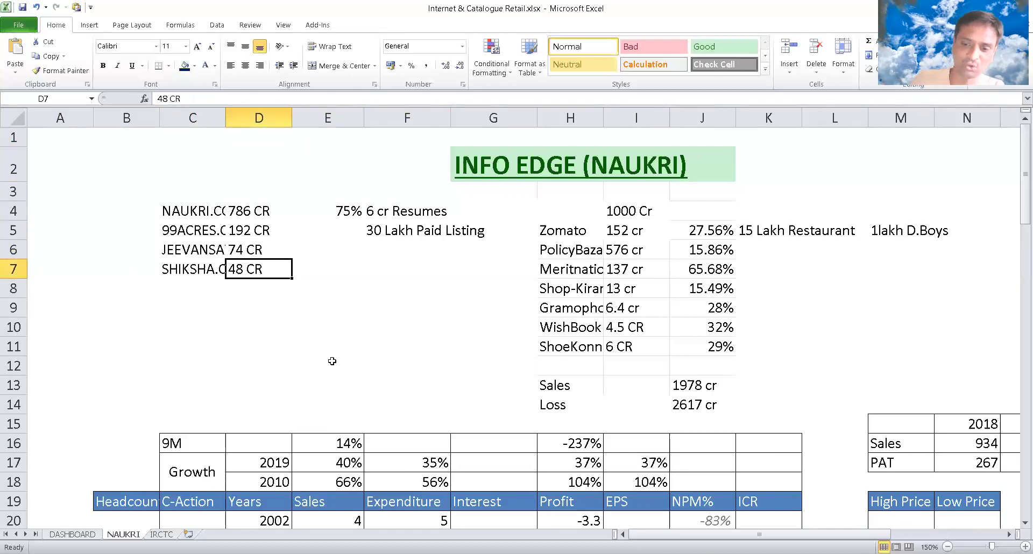
- Highlight the 99ACRES.COM and JEEVANSATHI.COM names, C5:C6, and clear the selection
{"action": "key", "text": "shift+Up"}
{"action": "key", "text": "Left"}
{"action": "key", "text": "Up"}
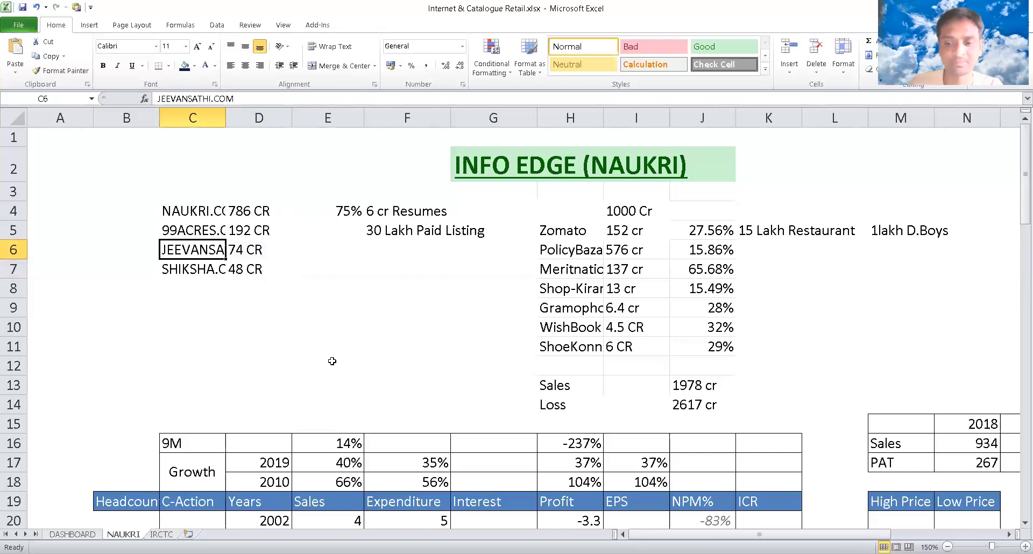
{"action": "key", "text": "shift+Up"}
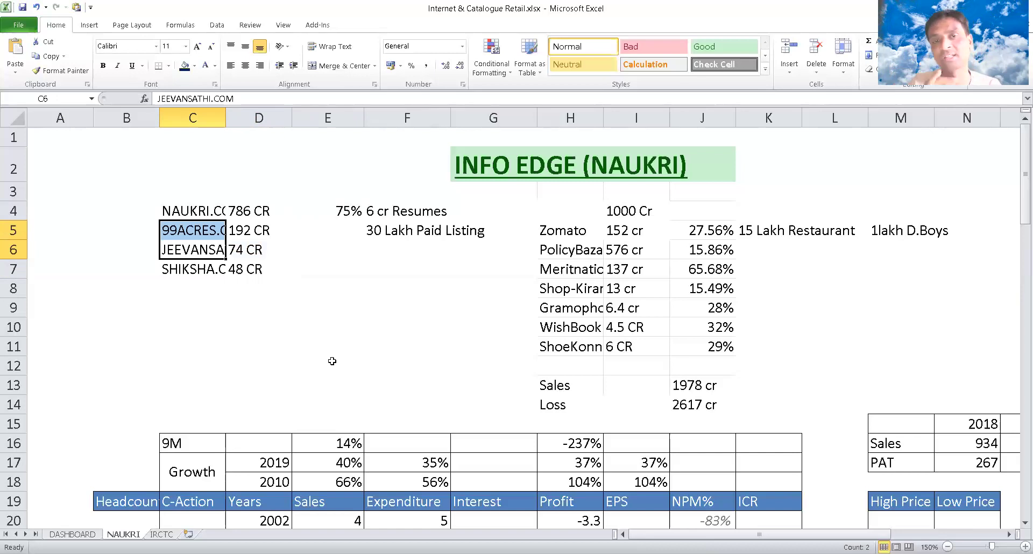
{"action": "key", "text": "Left"}
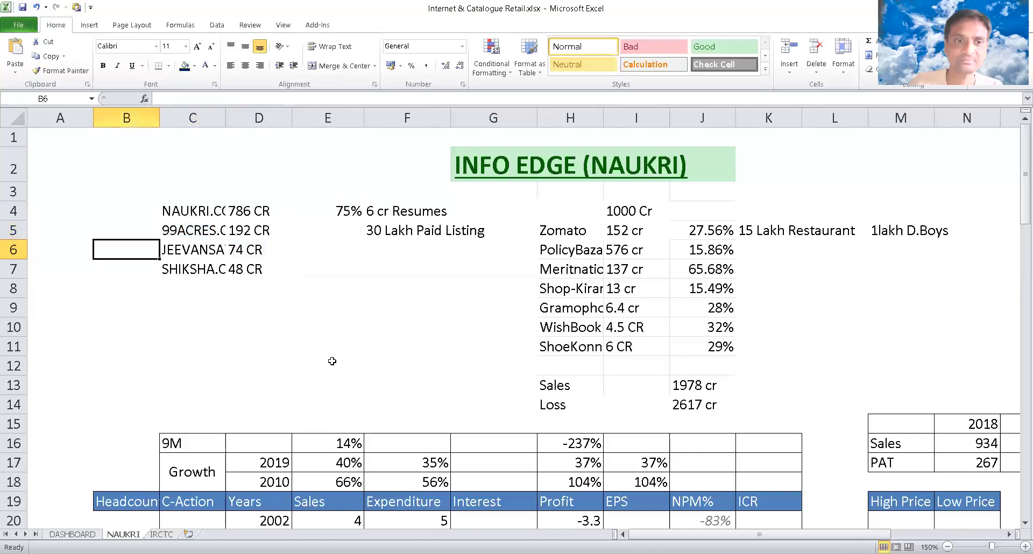
- Go back over the brand rows and read the amount in cell I4 above the investee company list
{"action": "key", "text": "Right"}
{"action": "key", "text": "Right"}
{"action": "key", "text": "Right"}
{"action": "key", "text": "Right"}
{"action": "key", "text": "Right"}
{"action": "key", "text": "Up"}
{"action": "key", "text": "Left"}
{"action": "key", "text": "Left"}
{"action": "key", "text": "Left"}
{"action": "key", "text": "Up"}
{"action": "key", "text": "Left"}
{"action": "key", "text": "Right"}
{"action": "key", "text": "Right"}
{"action": "key", "text": "Right"}
{"action": "key", "text": "Right"}
{"action": "key", "text": "Right"}
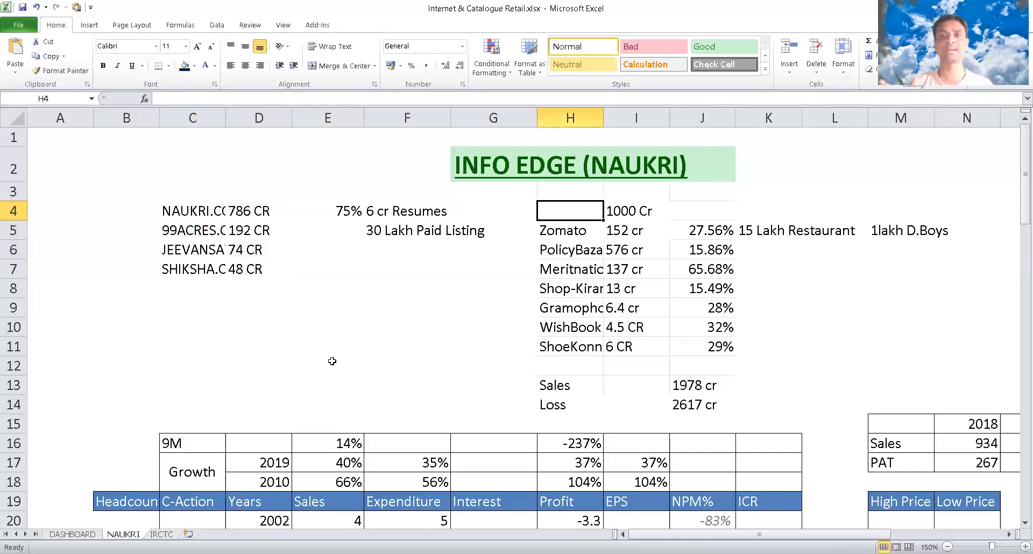
{"action": "key", "text": "Right"}
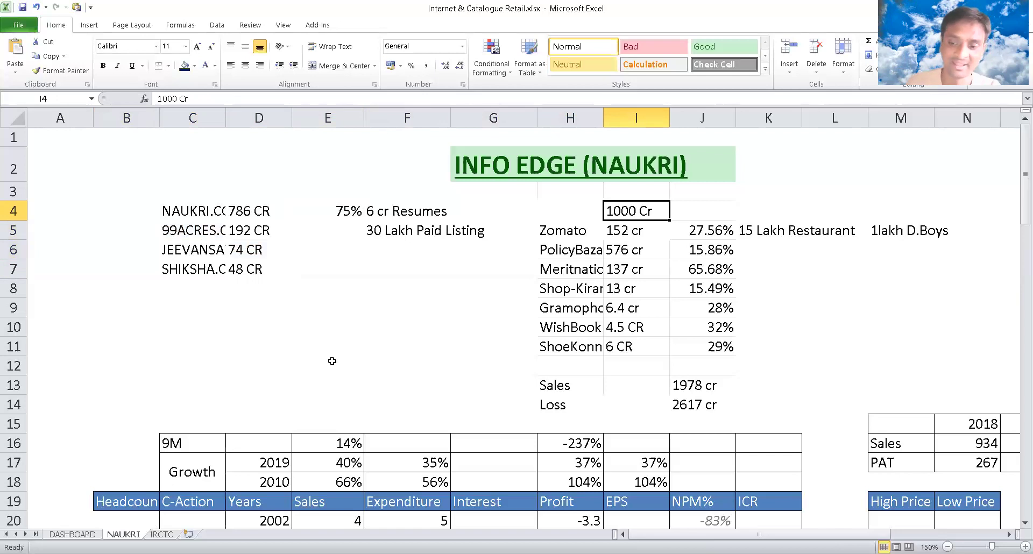
- Review the Zomato row: its invested amount, stake percentage and restaurant note
{"action": "key", "text": "Down"}
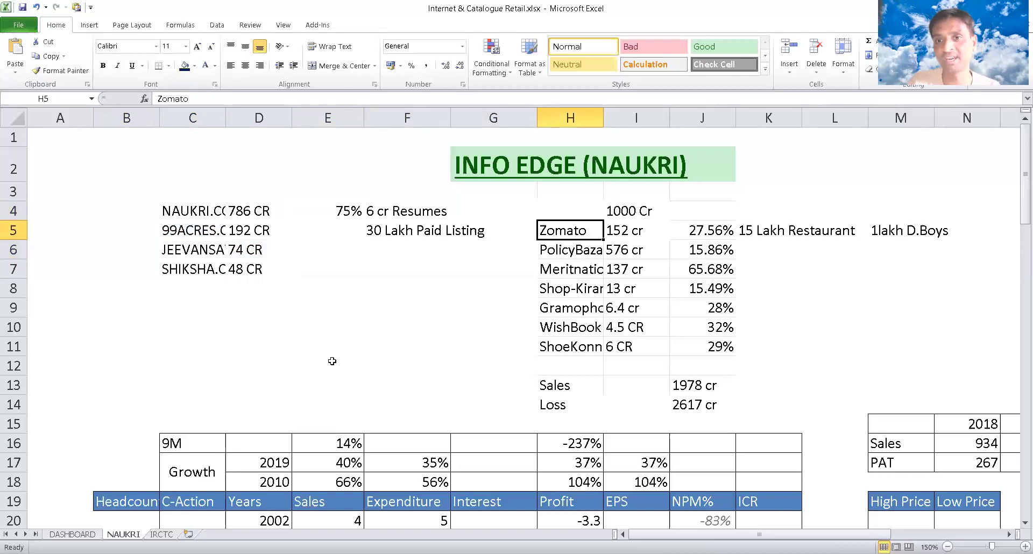
{"action": "key", "text": "Right"}
{"action": "key", "text": "Right"}
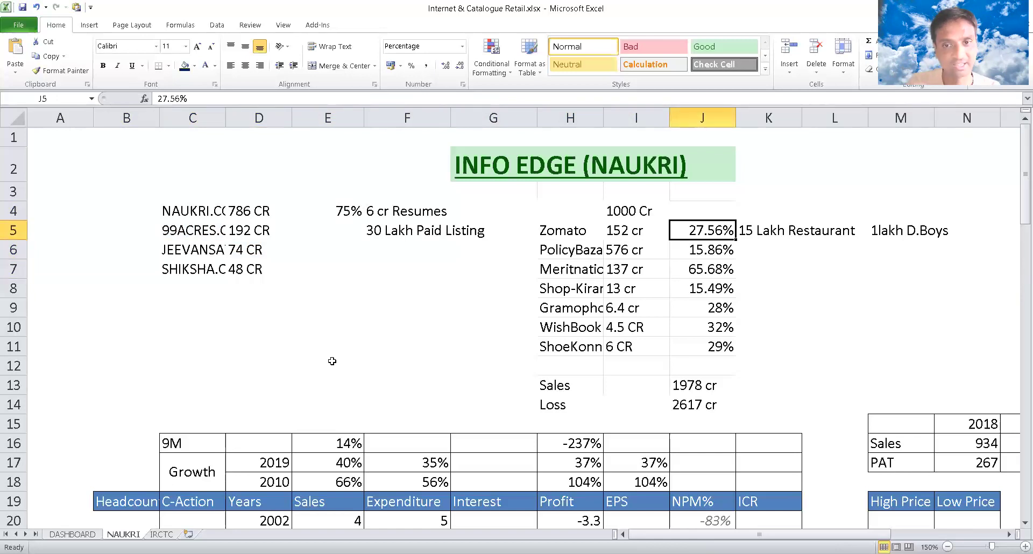
{"action": "key", "text": "Left"}
{"action": "key", "text": "Left"}
{"action": "key", "text": "Right"}
{"action": "key", "text": "Right"}
{"action": "key", "text": "Right"}
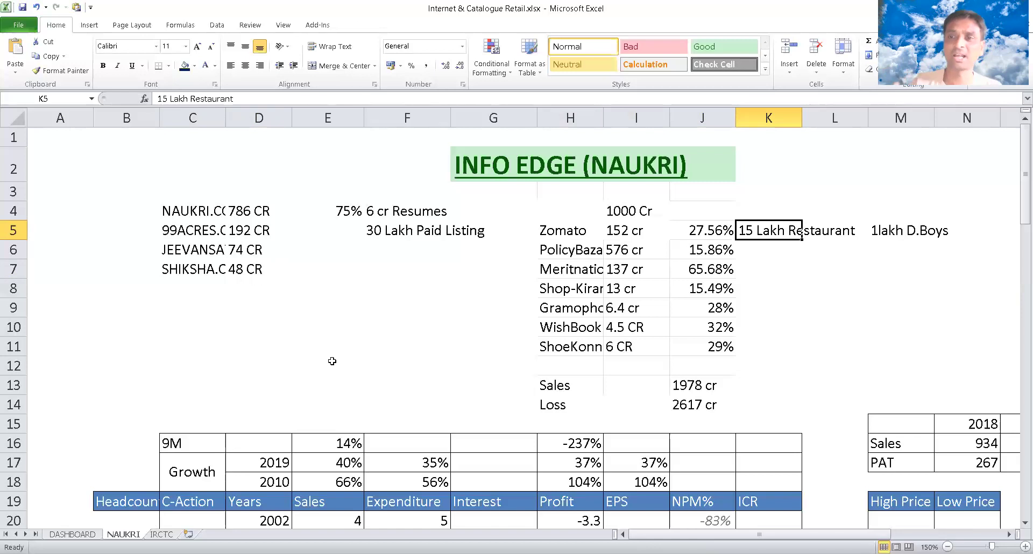
- Review the PolicyBazar row with its invested amount and stake percentage
{"action": "key", "text": "Left"}
{"action": "key", "text": "Left"}
{"action": "key", "text": "Left"}
{"action": "key", "text": "Down"}
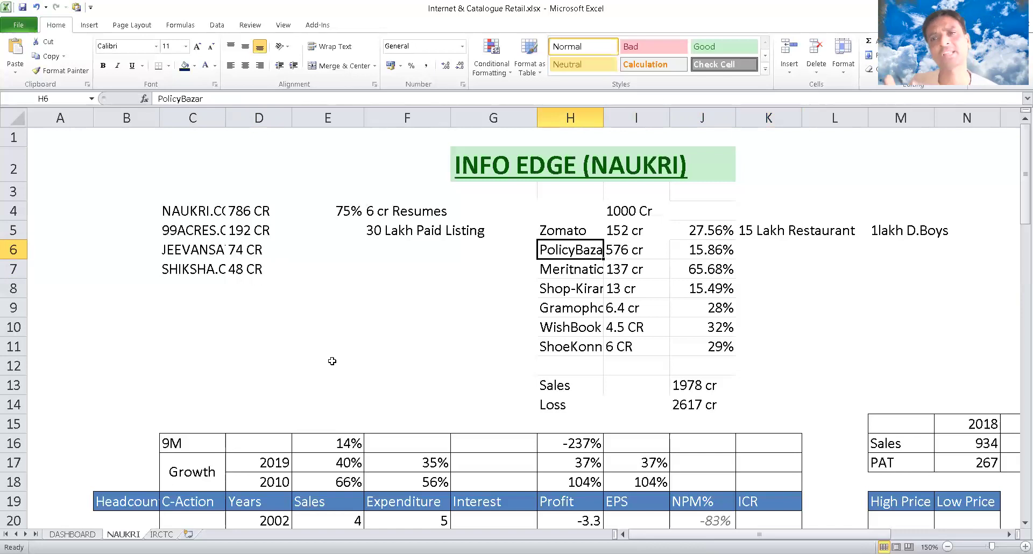
{"action": "key", "text": "Right"}
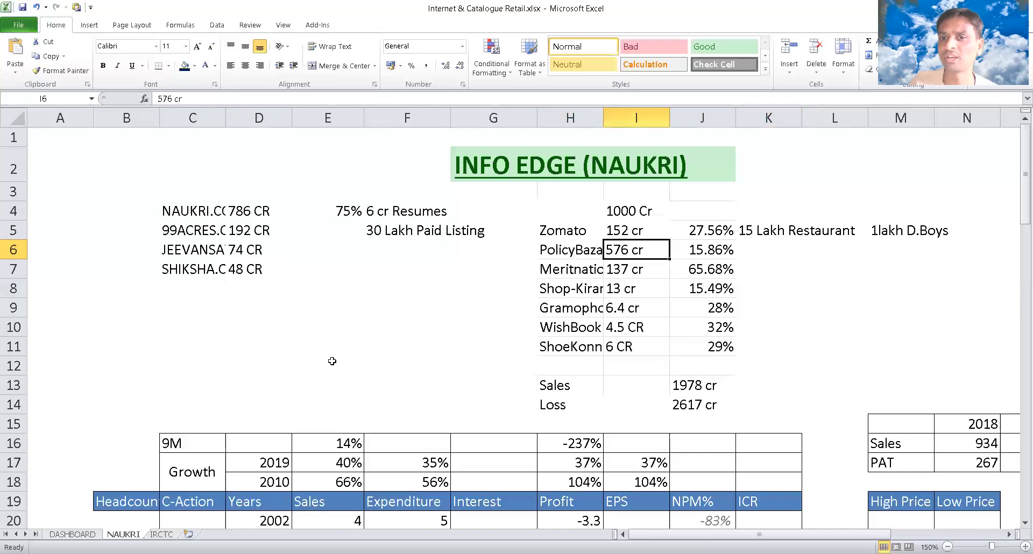
{"action": "key", "text": "Right"}
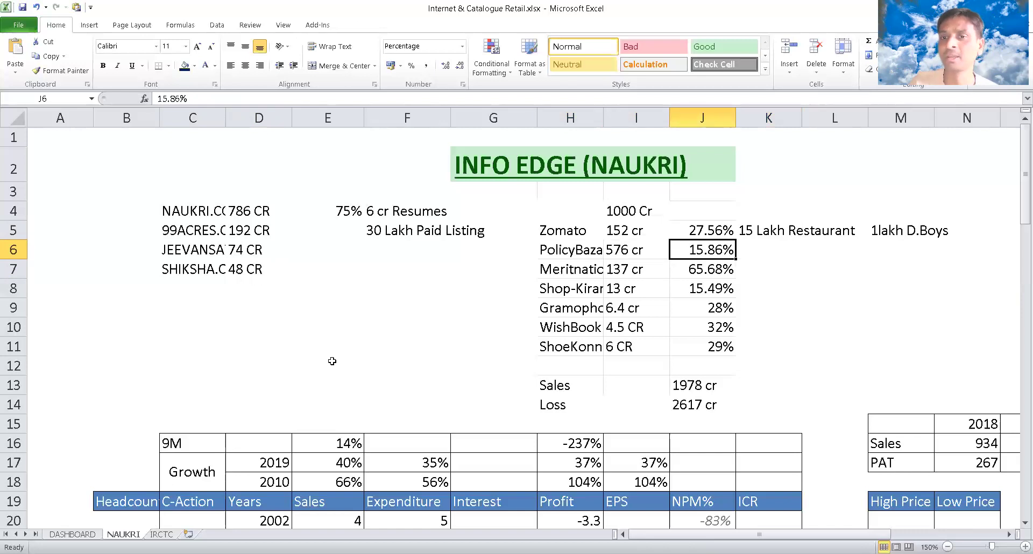
{"action": "key", "text": "Left"}
{"action": "key", "text": "Left"}
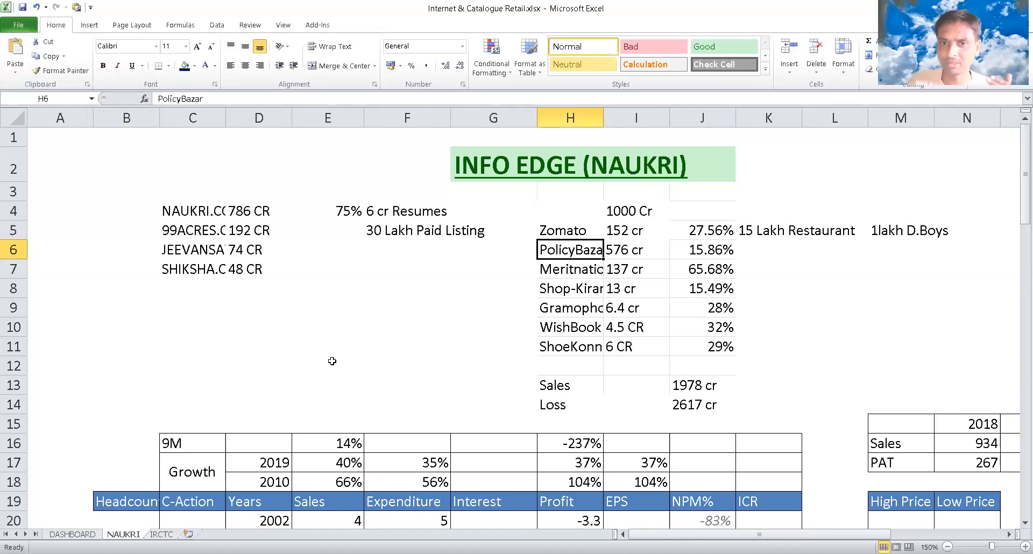
- Review the Meritnation entry and the Shop-Kirana row with its amount and stake
{"action": "key", "text": "Down"}
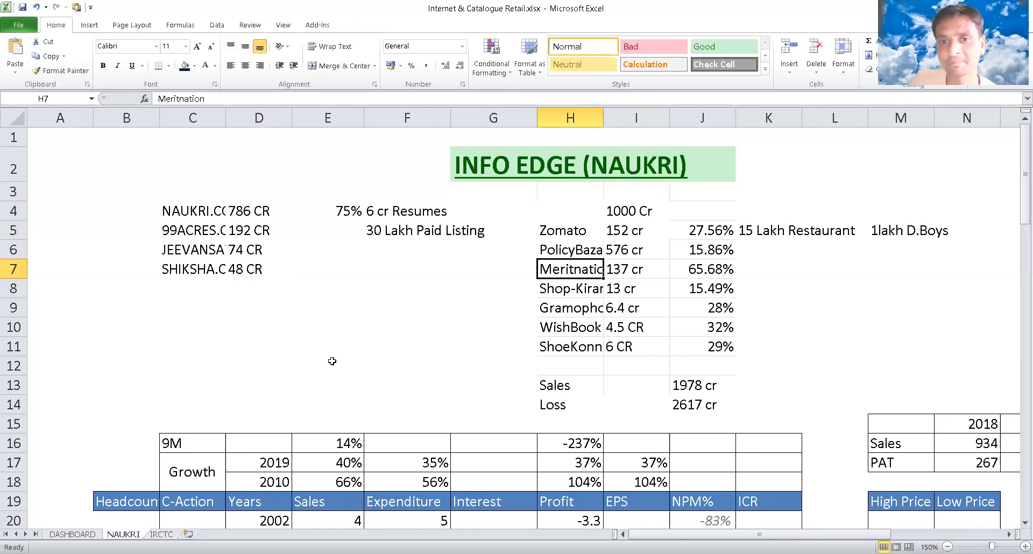
{"action": "key", "text": "Down"}
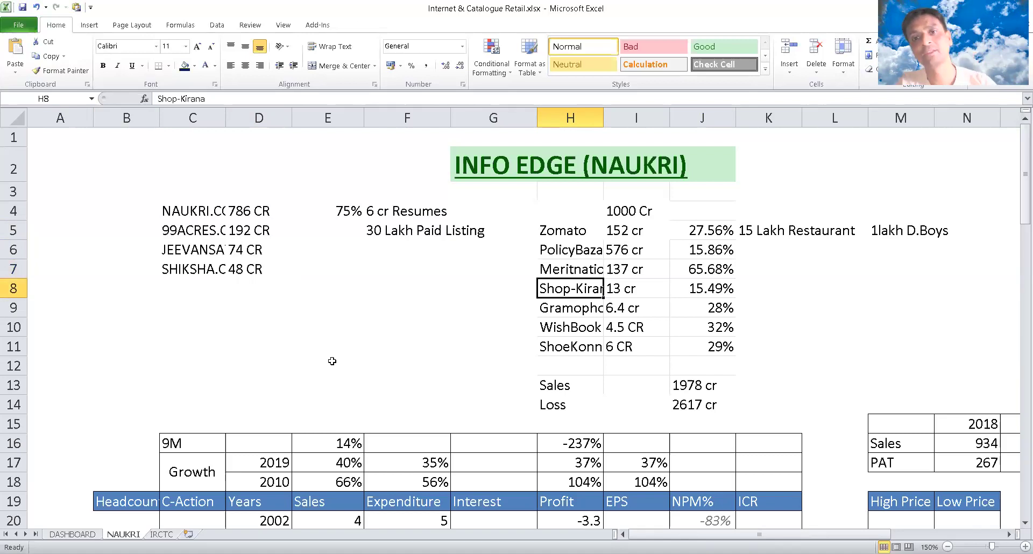
{"action": "key", "text": "Right"}
{"action": "key", "text": "Right"}
{"action": "key", "text": "Left"}
{"action": "key", "text": "Left"}
- Go through the Gramophone, WishBook and ShoeKonnect entries, ending at the ShoeKonnect stake percentage
{"action": "key", "text": "Down"}
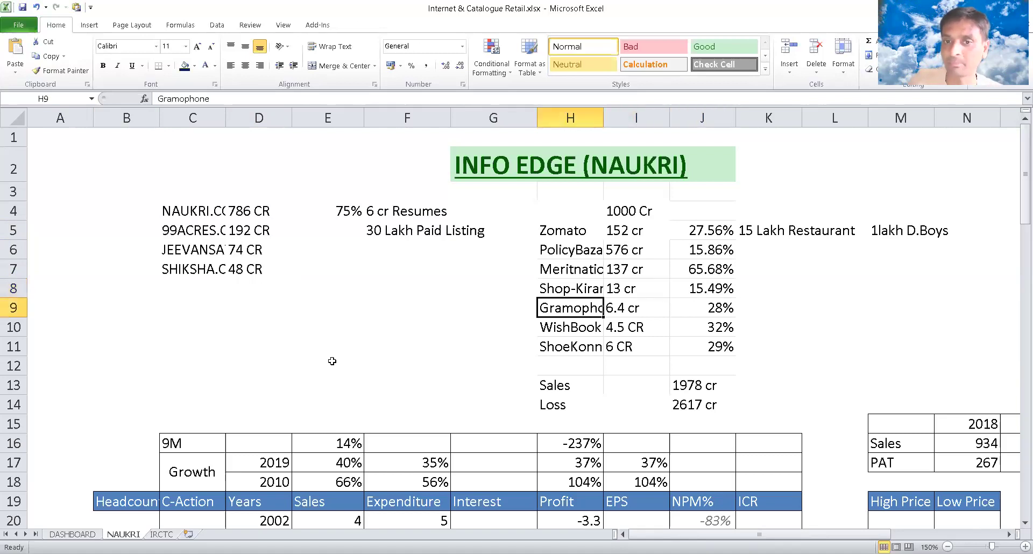
{"action": "key", "text": "Down"}
{"action": "key", "text": "Down"}
{"action": "key", "text": "Right"}
{"action": "key", "text": "Right"}
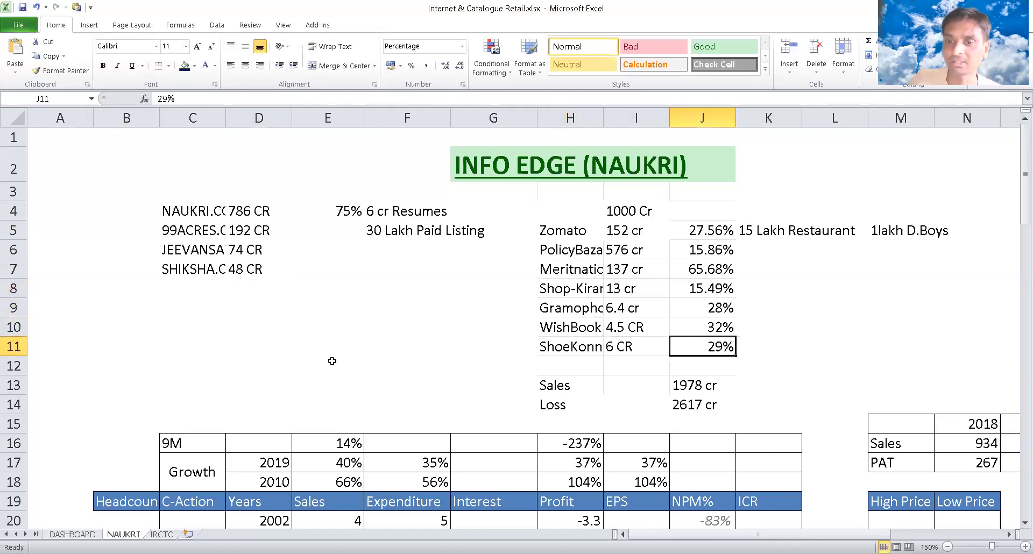
- Highlight the investee companies from Zomato to ShoeKonnect with their amounts and stakes, H5:J11
{"action": "key", "text": "Up"}
{"action": "key", "text": "Up"}
{"action": "key", "text": "Up"}
{"action": "key", "text": "Up"}
{"action": "key", "text": "Up"}
{"action": "key", "text": "Up"}
{"action": "key", "text": "Left"}
{"action": "key", "text": "Left"}
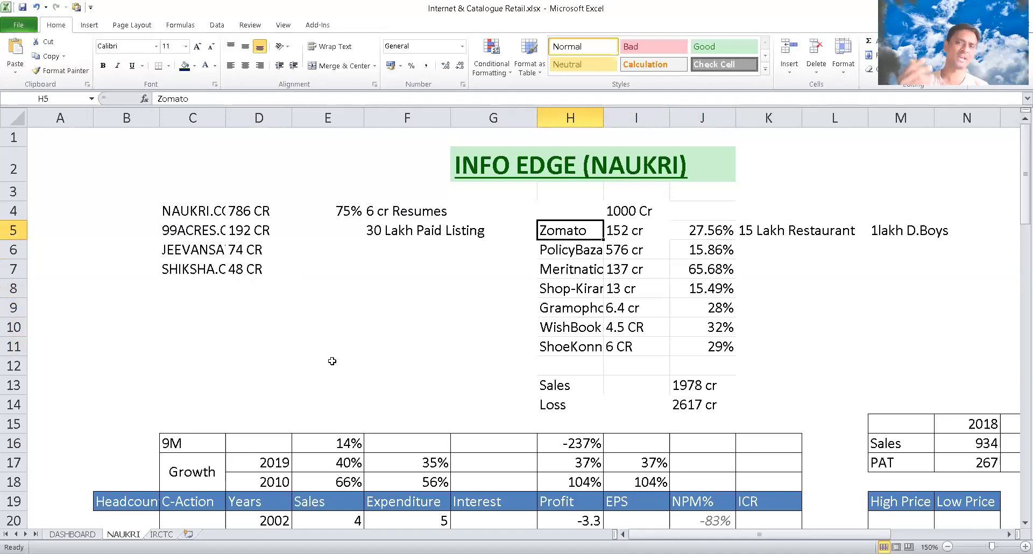
{"action": "key", "text": "shift+Down"}
{"action": "key", "text": "shift+Down"}
{"action": "key", "text": "shift+Down"}
{"action": "key", "text": "shift+Down"}
{"action": "key", "text": "shift+Down"}
{"action": "key", "text": "shift+Down"}
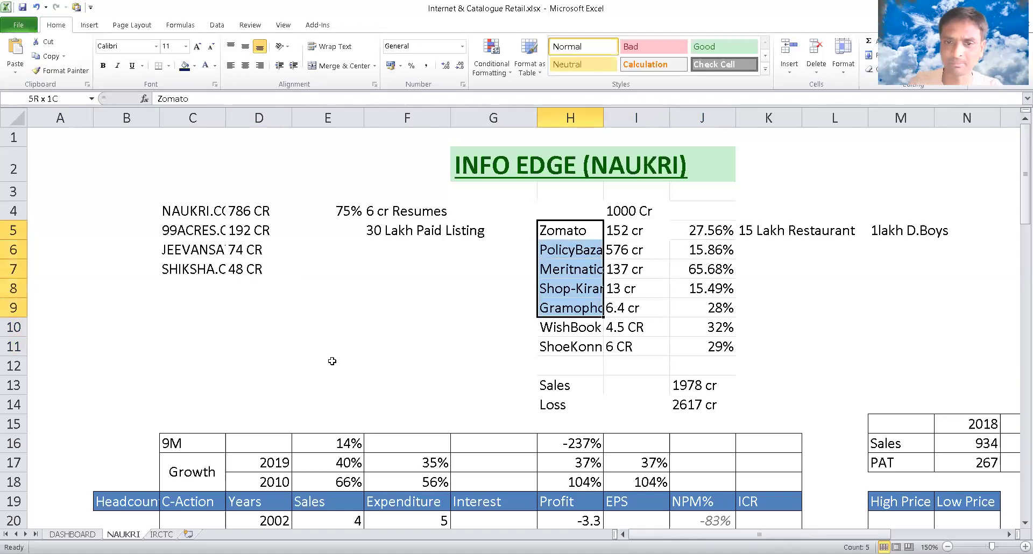
{"action": "key", "text": "shift+Right"}
{"action": "key", "text": "shift+Right"}
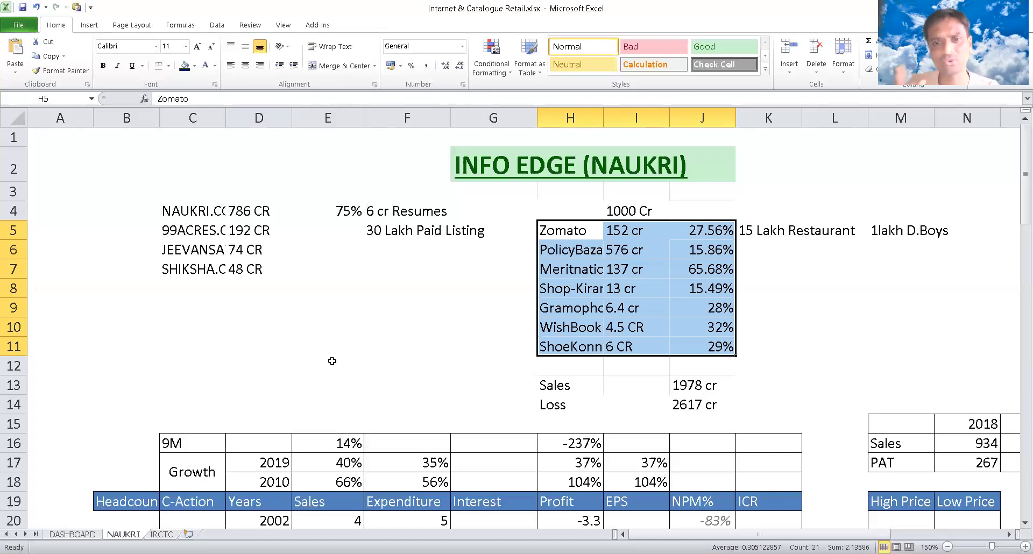
- Go down the investee company list to the combined Sales figure in J13
{"action": "key", "text": "Down"}
{"action": "key", "text": "Down"}
{"action": "key", "text": "Down"}
{"action": "key", "text": "Down"}
{"action": "key", "text": "Down"}
{"action": "key", "text": "Down"}
{"action": "key", "text": "Down"}
{"action": "key", "text": "Down"}
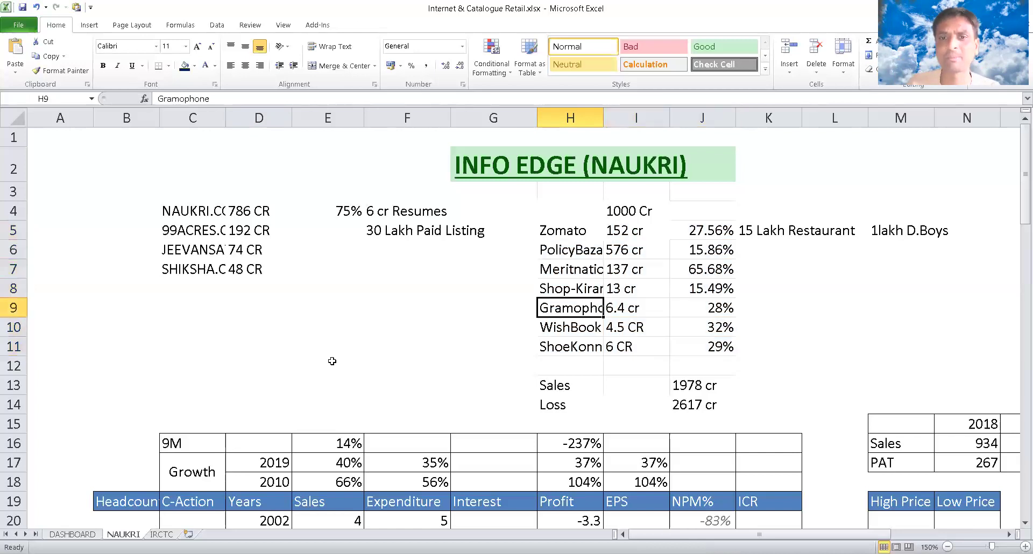
{"action": "key", "text": "Right"}
{"action": "key", "text": "Right"}
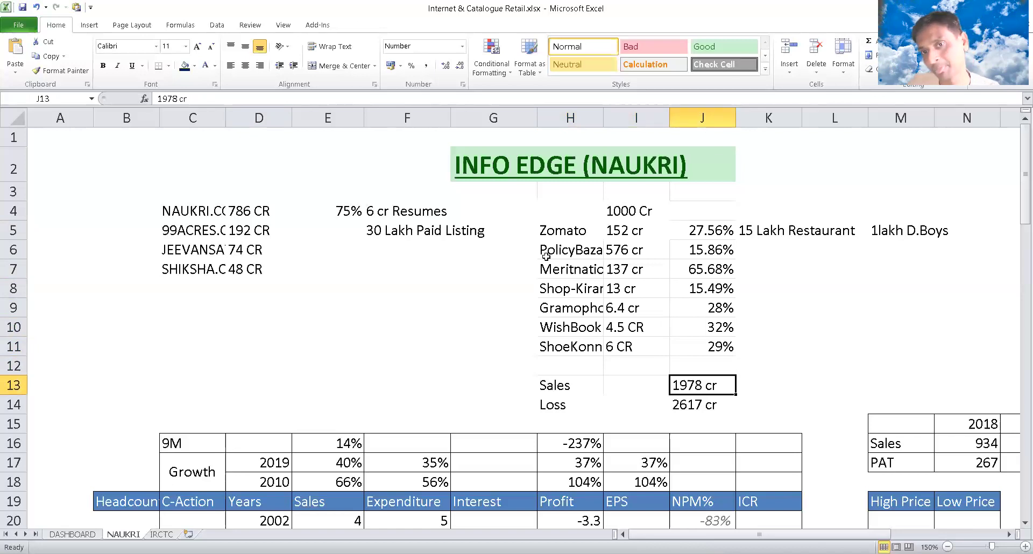
- Highlight the invested amounts in I5:I11 and check the combined sales and loss in J13 and J14
{"action": "left_click_drag", "start_coordinate": [631, 232], "coordinate": [636, 290]}
{"action": "left_click_drag", "start_coordinate": [637, 335], "coordinate": [637, 351]}
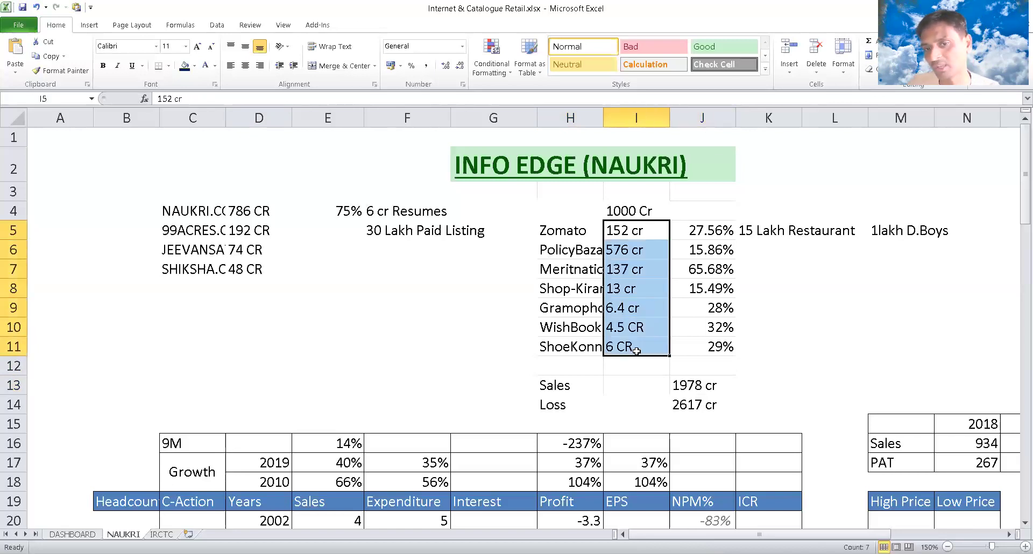
{"action": "left_click", "coordinate": [700, 389]}
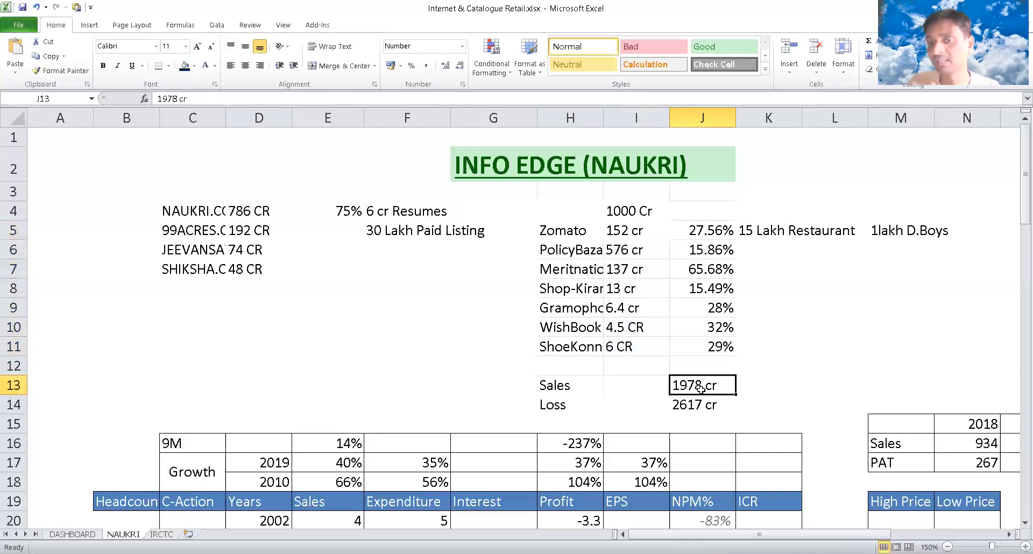
{"action": "key", "text": "Down"}
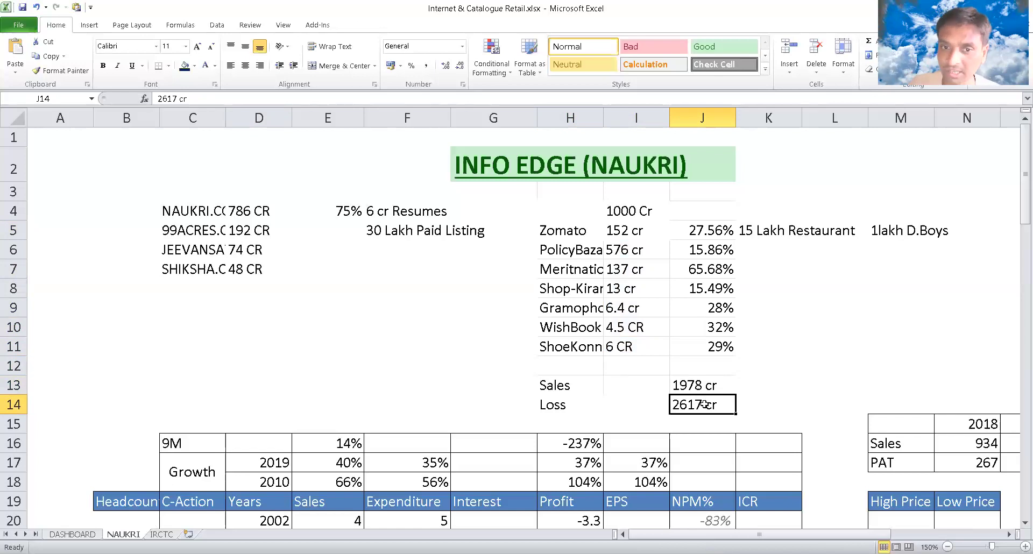
- Highlight the brand block from NAUKRI.COM to SHIKSHA with its revenues and notes, C4:F9
{"action": "left_click_drag", "start_coordinate": [188, 230], "coordinate": [190, 270]}
{"action": "left_click", "coordinate": [242, 330]}
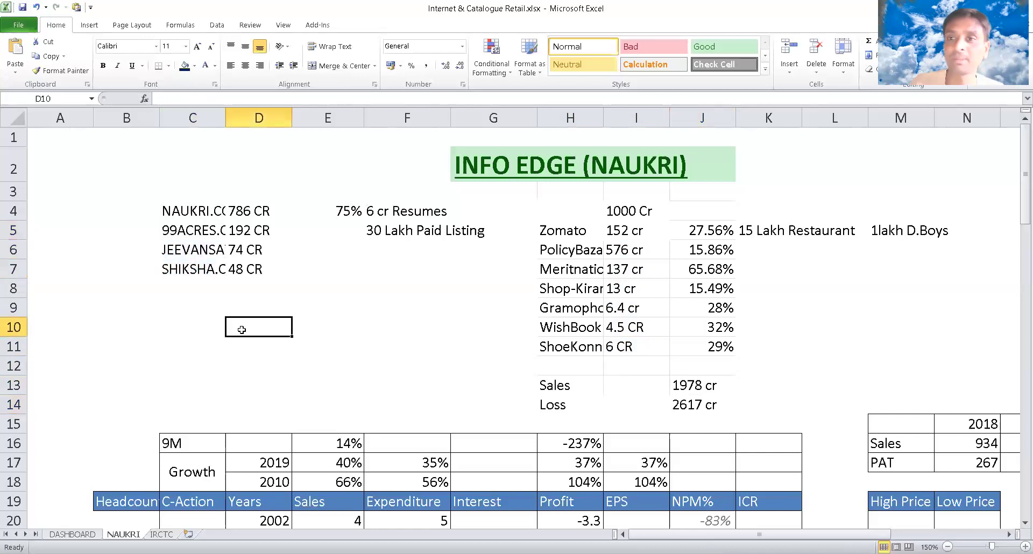
{"action": "left_click", "coordinate": [208, 214]}
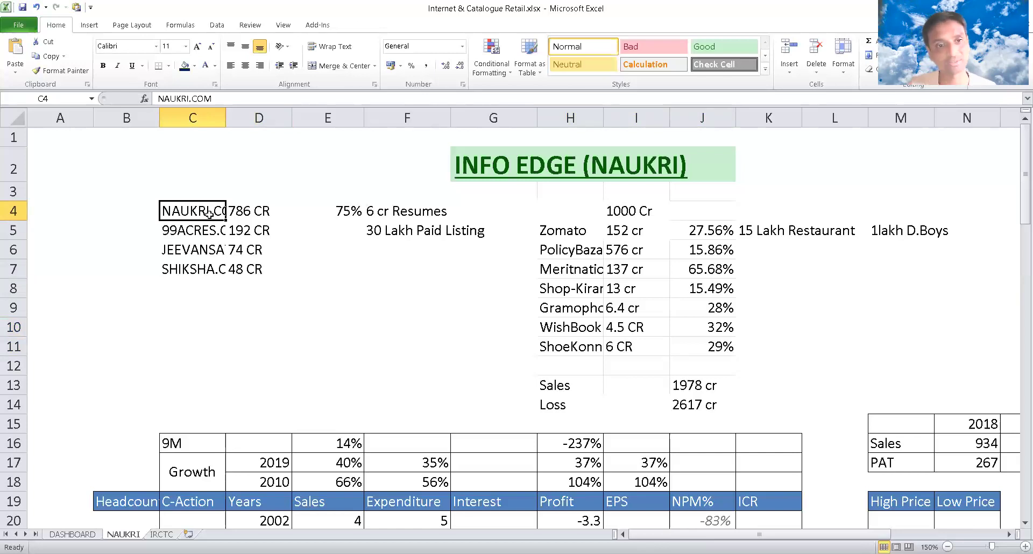
{"action": "left_click_drag", "start_coordinate": [209, 213], "coordinate": [300, 313]}
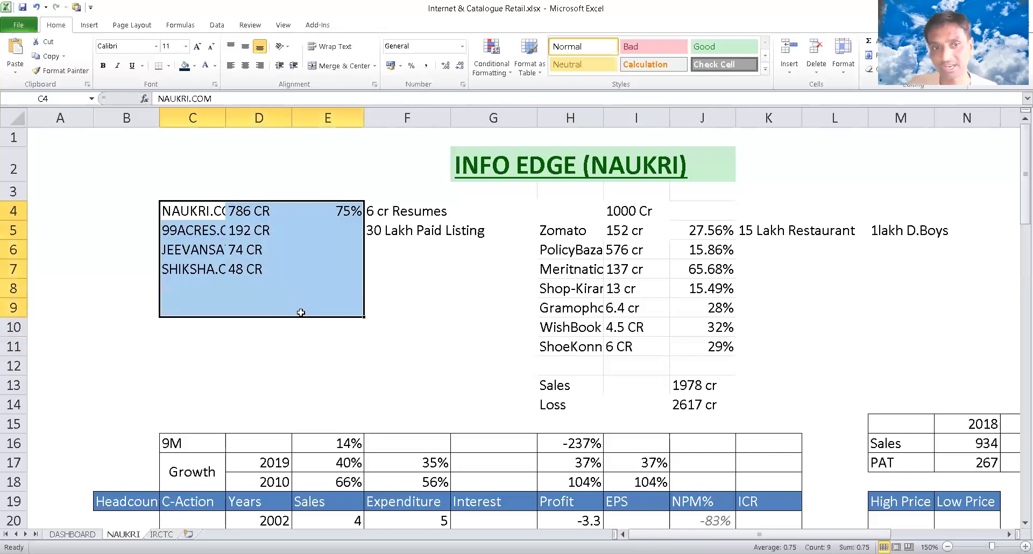
{"action": "left_click_drag", "start_coordinate": [211, 213], "coordinate": [443, 308]}
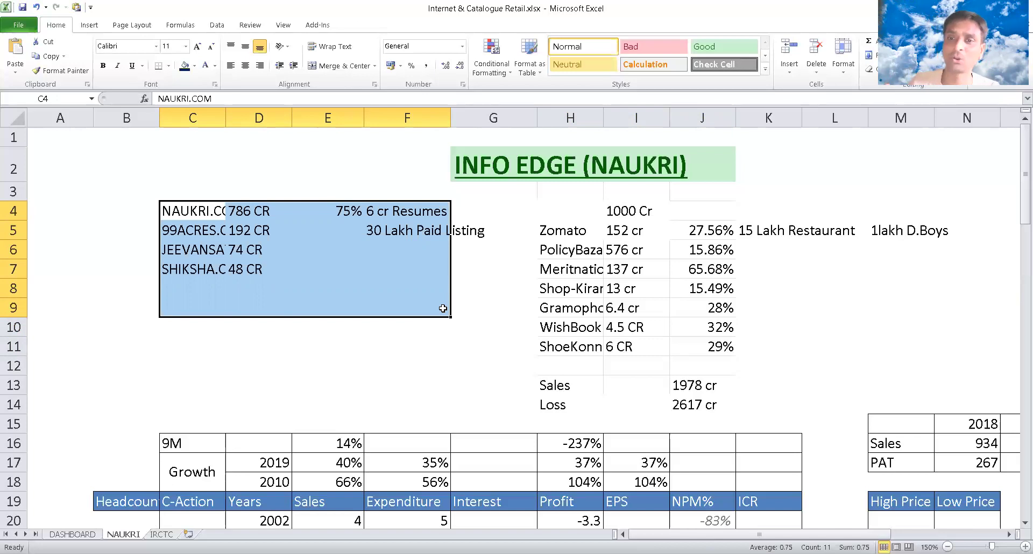
- Examine the yearly financial history table below the brand block, starting from the year 2002
{"action": "key", "text": "Down"}
{"action": "key", "text": "Down"}
{"action": "key", "text": "Down"}
{"action": "key", "text": "Down"}
{"action": "key", "text": "Down"}
{"action": "key", "text": "Down"}
{"action": "key", "text": "Down"}
{"action": "key", "text": "Down"}
{"action": "key", "text": "Down"}
{"action": "key", "text": "Down"}
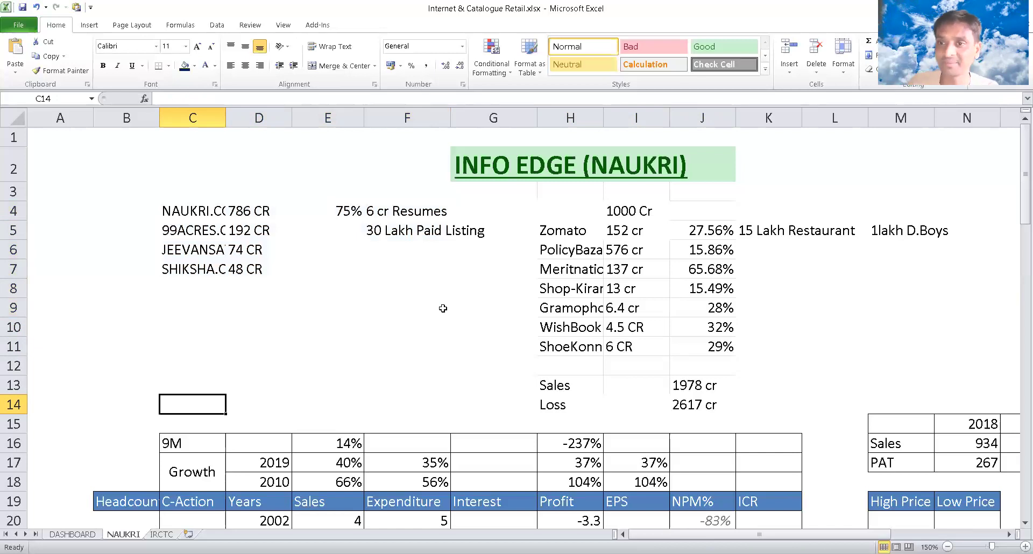
{"action": "key", "text": "Down"}
{"action": "key", "text": "Down"}
{"action": "key", "text": "Down"}
{"action": "key", "text": "Down"}
{"action": "key", "text": "Down"}
{"action": "key", "text": "Down"}
{"action": "key", "text": "Down"}
{"action": "key", "text": "Down"}
{"action": "key", "text": "Down"}
{"action": "key", "text": "Down"}
{"action": "key", "text": "Down"}
{"action": "key", "text": "Down"}
{"action": "key", "text": "Down"}
{"action": "key", "text": "Down"}
{"action": "key", "text": "Down"}
{"action": "key", "text": "Down"}
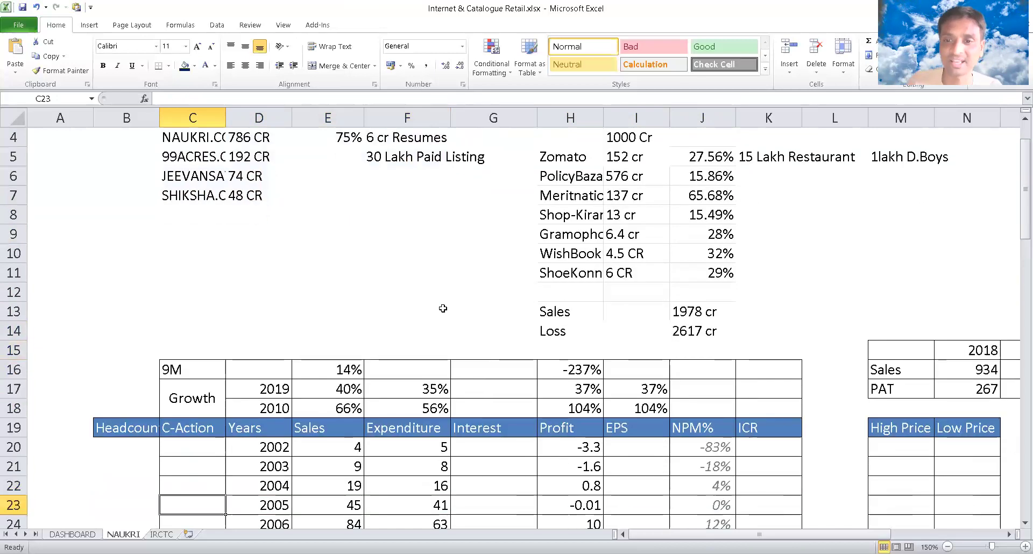
{"action": "scroll", "coordinate": [443, 309], "scroll_direction": "down", "scroll_amount": 1}
- Check the 2019 sales growth rate in E17 above the yearly table
{"action": "key", "text": "Up"}
{"action": "key", "text": "Up"}
{"action": "key", "text": "Up"}
{"action": "key", "text": "Up"}
{"action": "key", "text": "Up"}
{"action": "key", "text": "Up"}
{"action": "key", "text": "Up"}
{"action": "key", "text": "Up"}
{"action": "key", "text": "Up"}
{"action": "key", "text": "Up"}
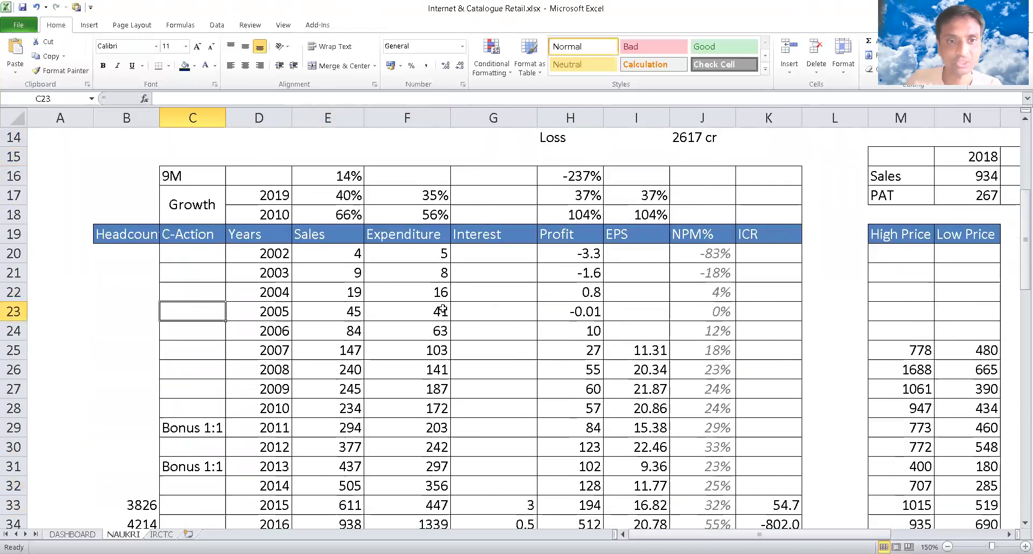
{"action": "key", "text": "Right"}
{"action": "key", "text": "Right"}
{"action": "key", "text": "Up"}
{"action": "key", "text": "Up"}
{"action": "key", "text": "Up"}
{"action": "key", "text": "Up"}
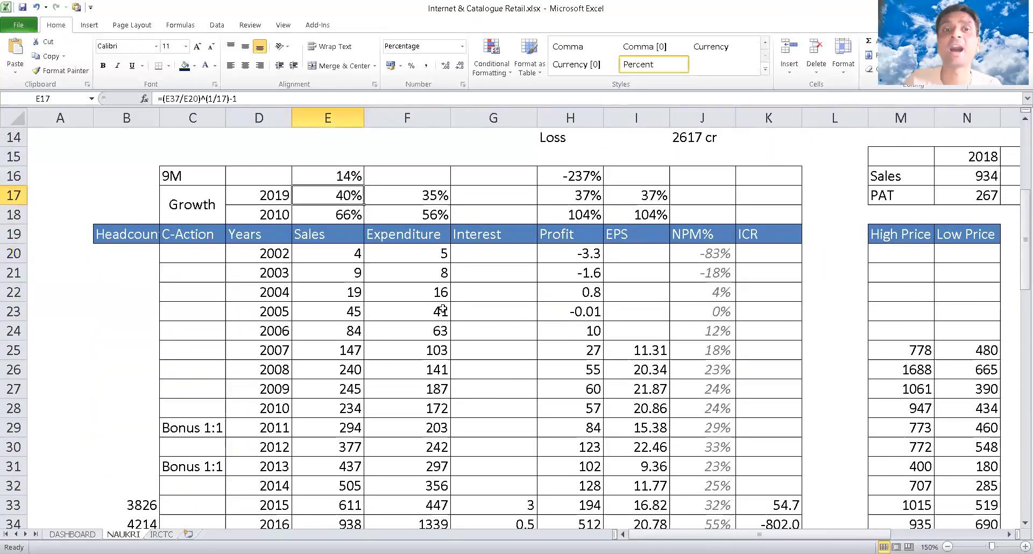
- Look through the early yearly sales figures from 2002 to 2006 in the Sales column
{"action": "key", "text": "Down"}
{"action": "key", "text": "Down"}
{"action": "key", "text": "Down"}
{"action": "key", "text": "Down"}
{"action": "key", "text": "Down"}
{"action": "key", "text": "Down"}
{"action": "key", "text": "Down"}
{"action": "key", "text": "Down"}
{"action": "key", "text": "Down"}
{"action": "key", "text": "Down"}
{"action": "key", "text": "Down"}
{"action": "key", "text": "Down"}
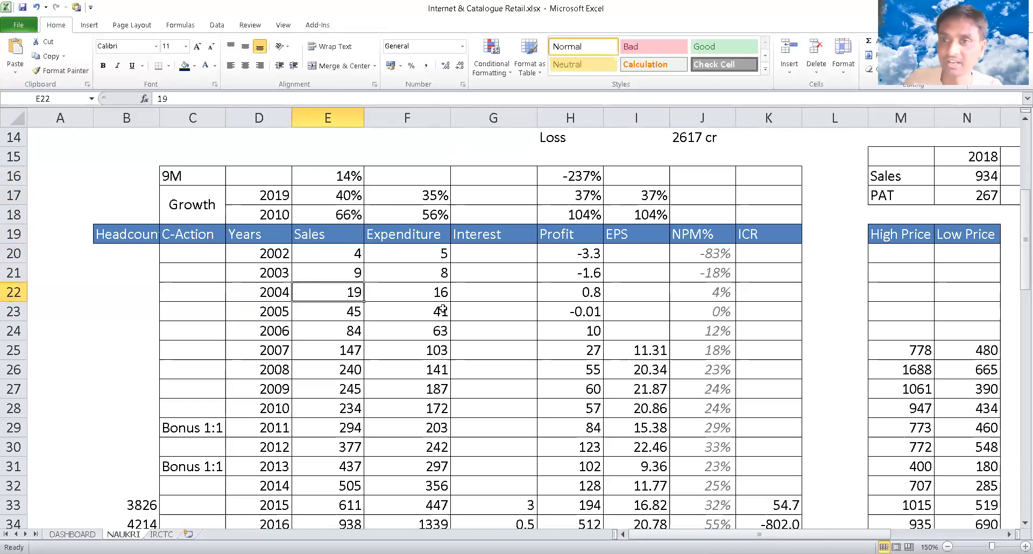
{"action": "key", "text": "Up"}
{"action": "key", "text": "Up"}
{"action": "key", "text": "Up"}
{"action": "key", "text": "Up"}
{"action": "key", "text": "Up"}
{"action": "key", "text": "Up"}
{"action": "key", "text": "Up"}
{"action": "key", "text": "Up"}
{"action": "key", "text": "Up"}
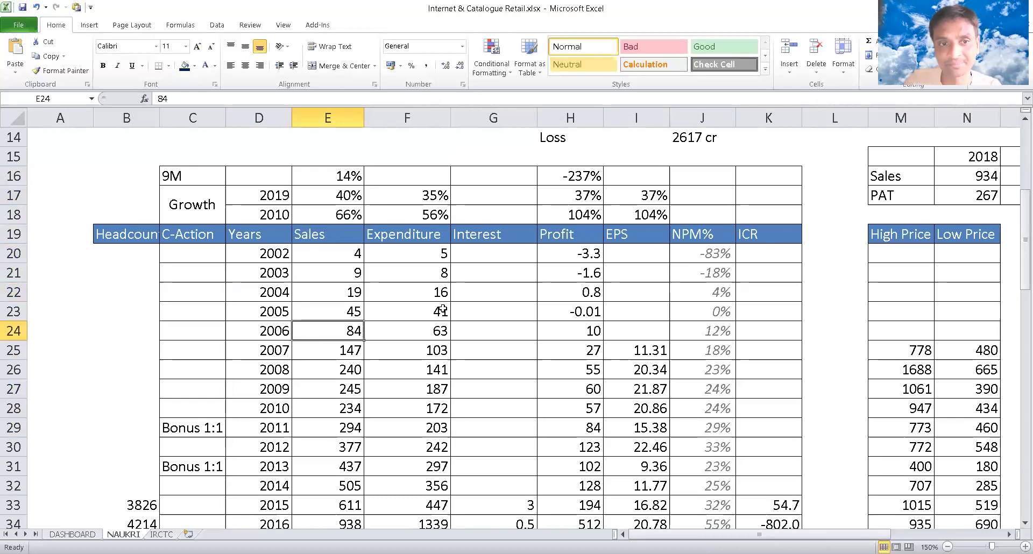
- Follow the sales figures from the table header down to the year 2010
{"action": "key", "text": "Down"}
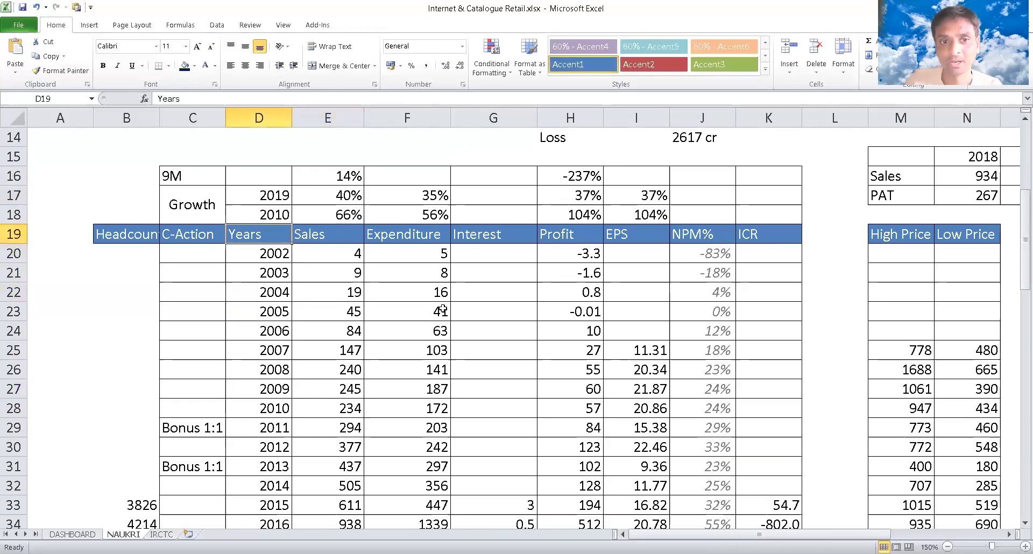
{"action": "key", "text": "Down"}
{"action": "key", "text": "Down"}
{"action": "key", "text": "Down"}
{"action": "key", "text": "Down"}
{"action": "key", "text": "Down"}
{"action": "key", "text": "Down"}
{"action": "key", "text": "Down"}
{"action": "key", "text": "Down"}
{"action": "key", "text": "Down"}
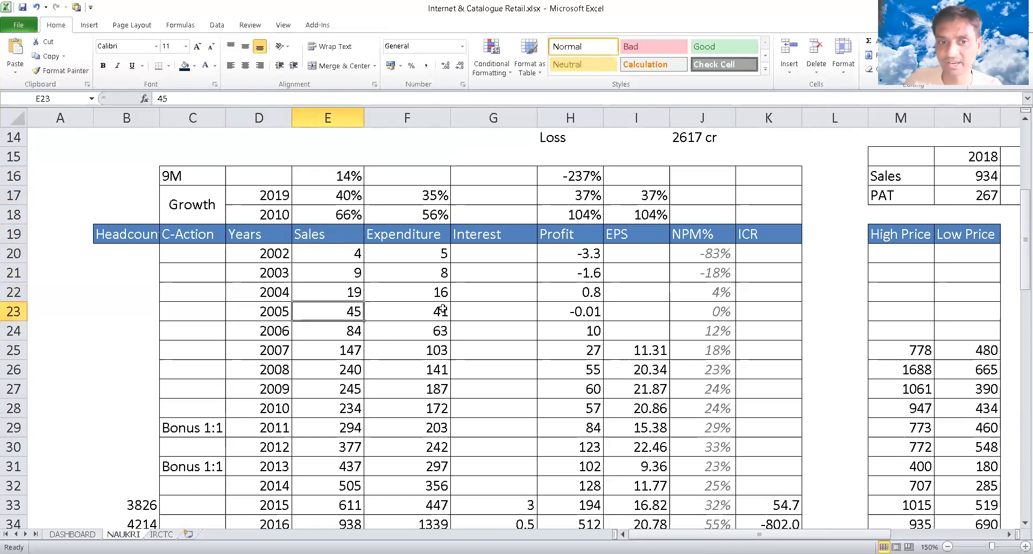
{"action": "key", "text": "Up"}
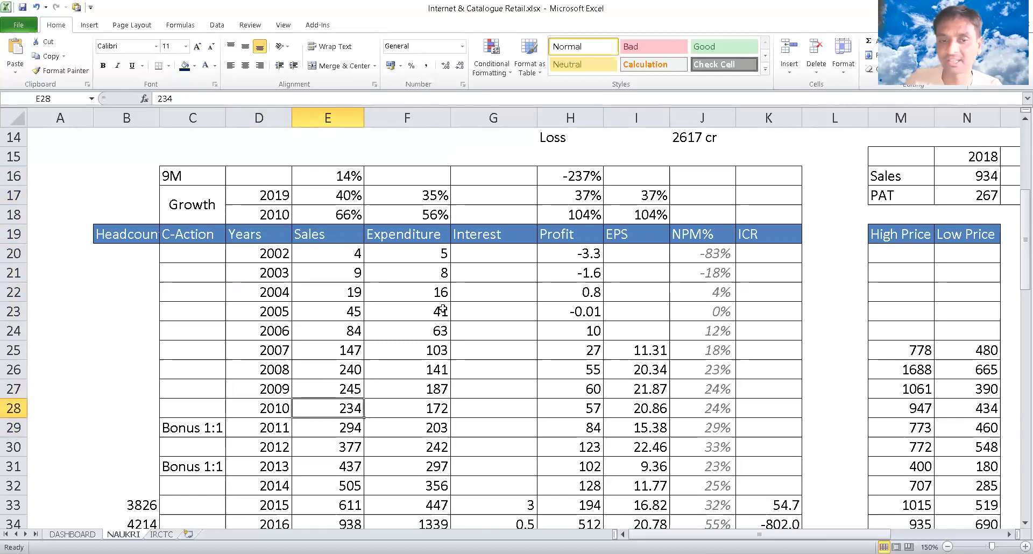
- Go back and forth through the 2002–2010 sales figures, ending at the 2002 row
{"action": "key", "text": "Up"}
{"action": "key", "text": "Up"}
{"action": "key", "text": "Up"}
{"action": "key", "text": "Up"}
{"action": "key", "text": "Up"}
{"action": "key", "text": "Up"}
{"action": "key", "text": "Up"}
{"action": "key", "text": "Up"}
{"action": "key", "text": "Down"}
{"action": "key", "text": "Down"}
{"action": "key", "text": "Down"}
{"action": "key", "text": "Down"}
{"action": "key", "text": "Down"}
{"action": "key", "text": "Down"}
{"action": "key", "text": "Down"}
{"action": "key", "text": "Down"}
{"action": "key", "text": "Down"}
{"action": "key", "text": "Down"}
{"action": "key", "text": "Up"}
{"action": "key", "text": "Up"}
{"action": "key", "text": "Down"}
{"action": "key", "text": "Up"}
{"action": "key", "text": "Up"}
{"action": "key", "text": "Up"}
{"action": "key", "text": "Up"}
{"action": "key", "text": "Up"}
{"action": "key", "text": "Up"}
{"action": "key", "text": "Up"}
{"action": "key", "text": "Up"}
{"action": "key", "text": "Up"}
- Highlight the profit figures for 2002 to 2005, H20:H23
{"action": "key", "text": "Right"}
{"action": "key", "text": "Right"}
{"action": "key", "text": "Right"}
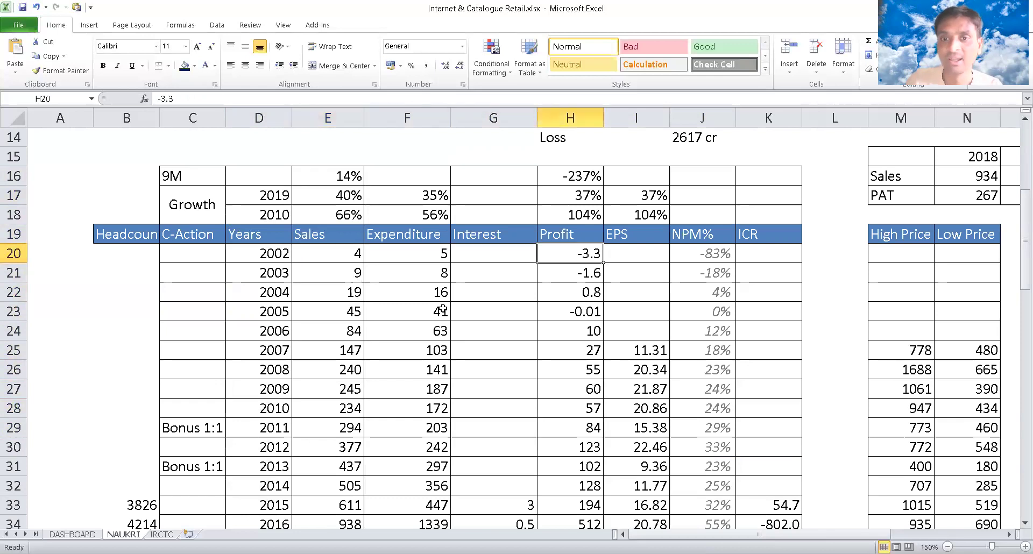
{"action": "key", "text": "shift+Down"}
{"action": "key", "text": "shift+Down"}
{"action": "key", "text": "shift+Down"}
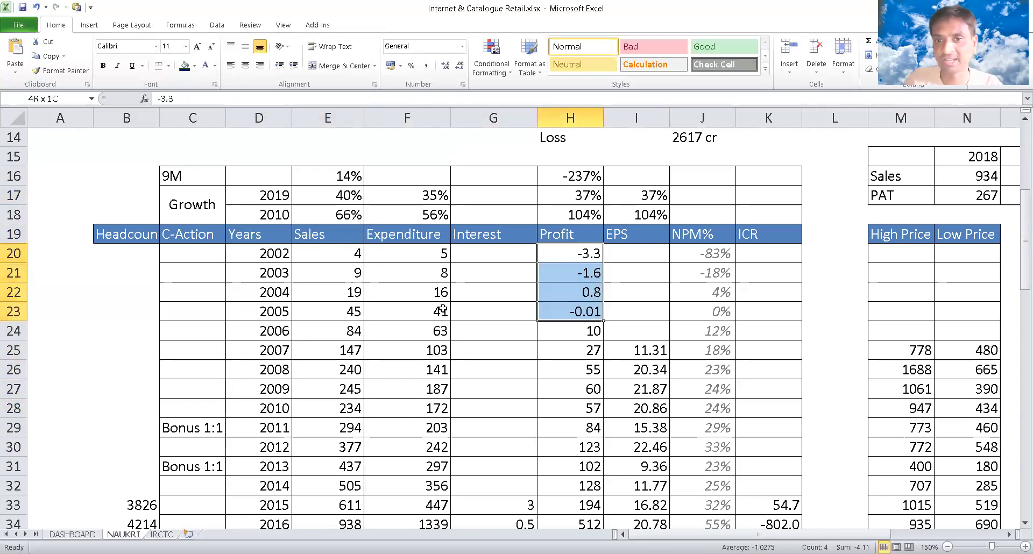
- Highlight the profit figures from 2006 through 2019, starting at H24
{"action": "key", "text": "Down"}
{"action": "key", "text": "Down"}
{"action": "key", "text": "Down"}
{"action": "key", "text": "Down"}
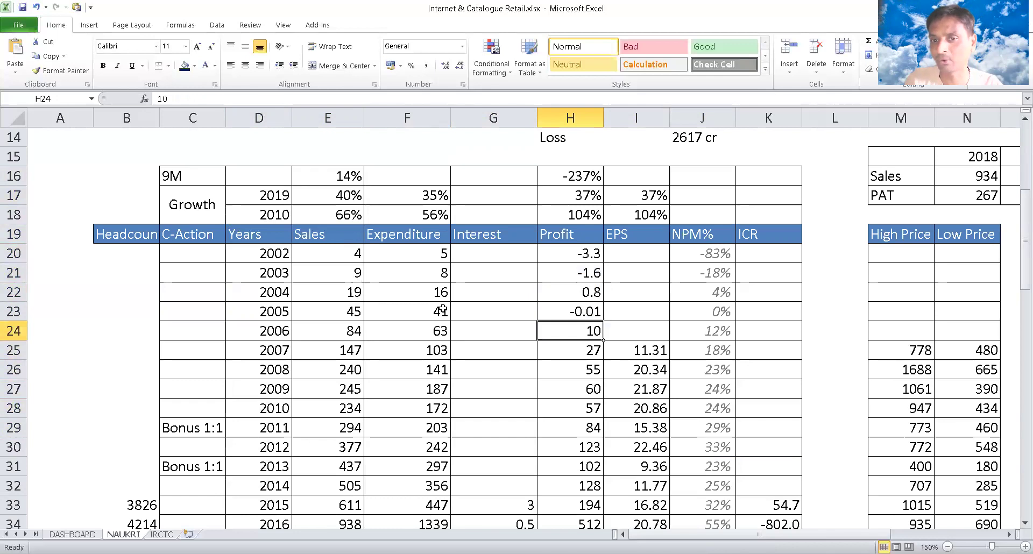
{"action": "key", "text": "shift+Down"}
{"action": "key", "text": "shift+Down"}
{"action": "key", "text": "shift+Down"}
{"action": "key", "text": "shift+Down"}
{"action": "key", "text": "shift+Down"}
{"action": "key", "text": "shift+Down"}
{"action": "key", "text": "shift+Down"}
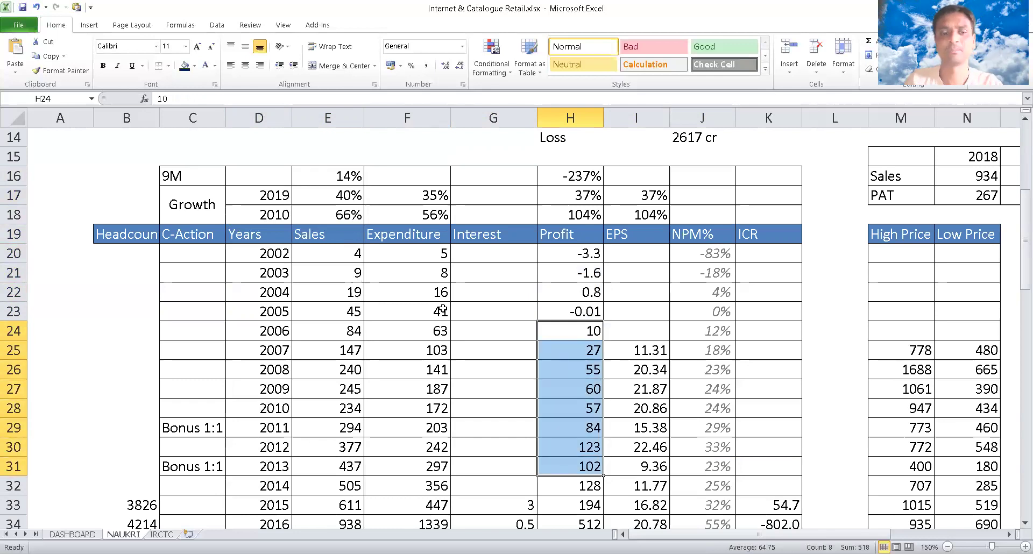
{"action": "key", "text": "shift+Down"}
{"action": "key", "text": "shift+Down"}
{"action": "key", "text": "shift+Down"}
{"action": "key", "text": "shift+Down"}
{"action": "key", "text": "shift+Down"}
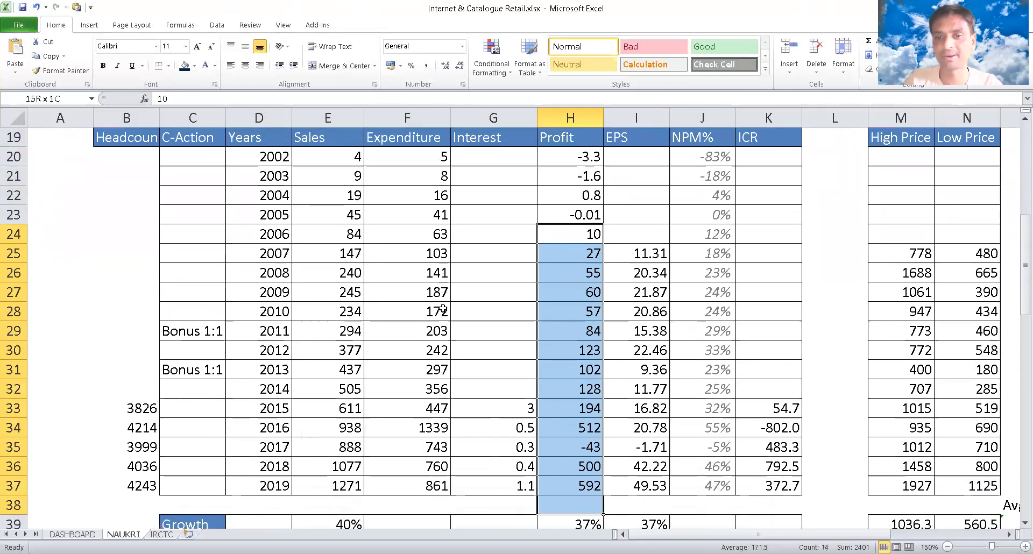
- Check the 2017 profit in H35 and highlight the full profit history, H20:H37
{"action": "left_click", "coordinate": [569, 449]}
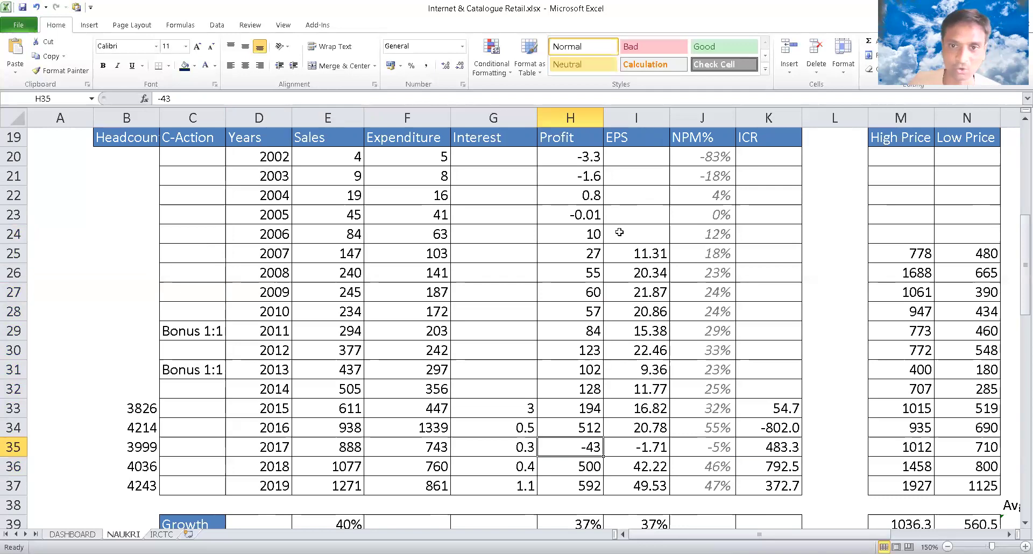
{"action": "left_click_drag", "start_coordinate": [584, 156], "coordinate": [582, 488]}
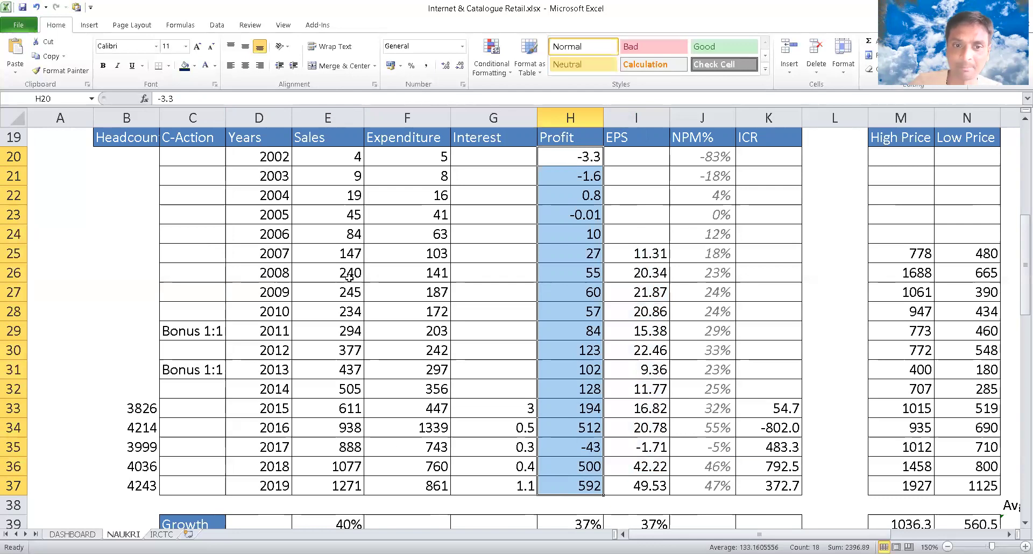
- Compare the 2017 sales with that year's expenditure and check the 2018 sales
{"action": "left_click", "coordinate": [346, 448]}
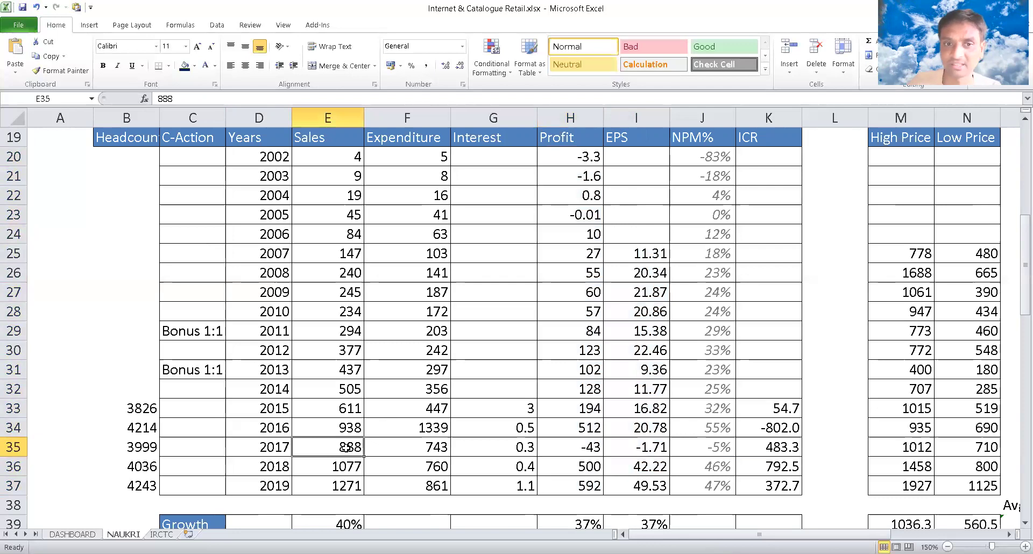
{"action": "key", "text": "Right"}
{"action": "key", "text": "Right"}
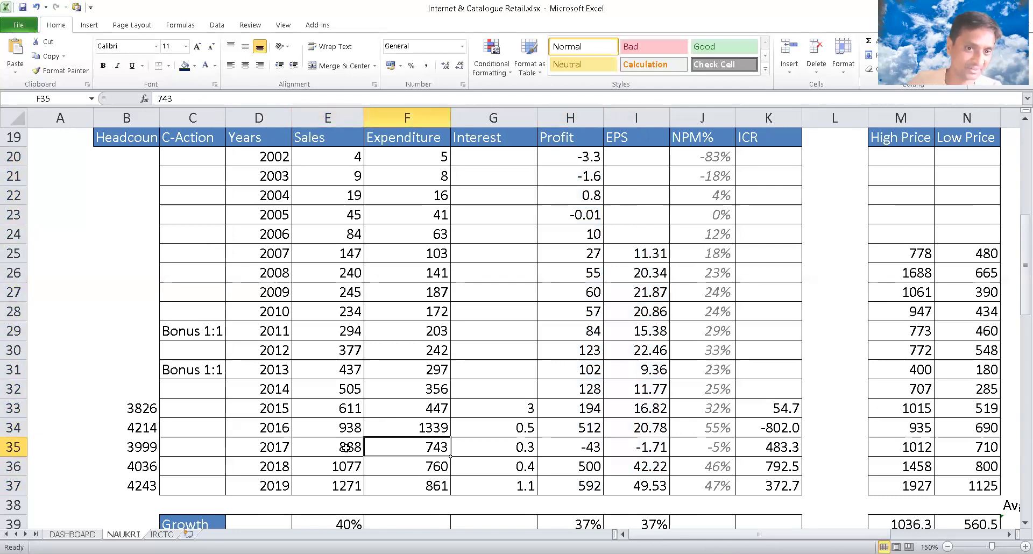
{"action": "key", "text": "Left"}
{"action": "key", "text": "Left"}
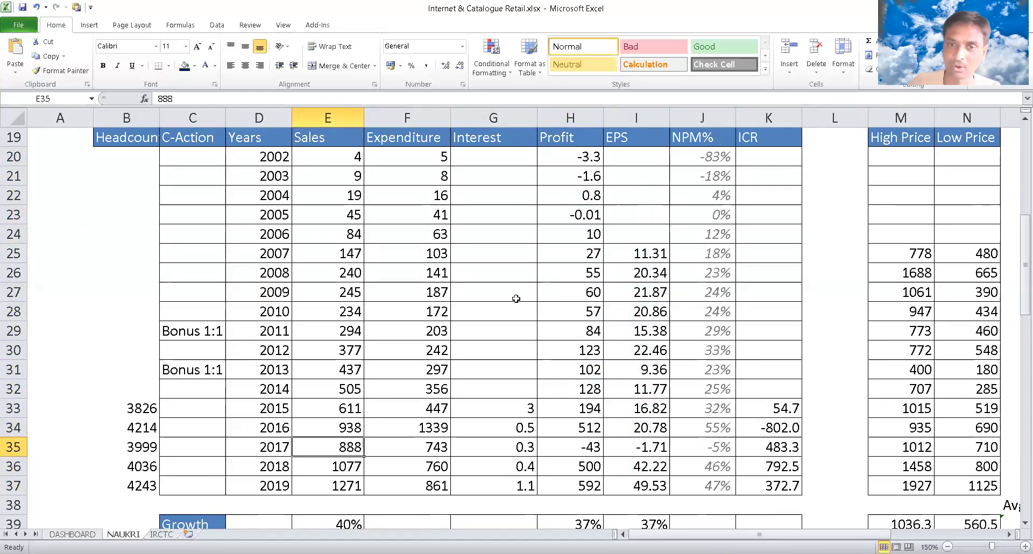
{"action": "key", "text": "Down"}
{"action": "key", "text": "Down"}
{"action": "key", "text": "Down"}
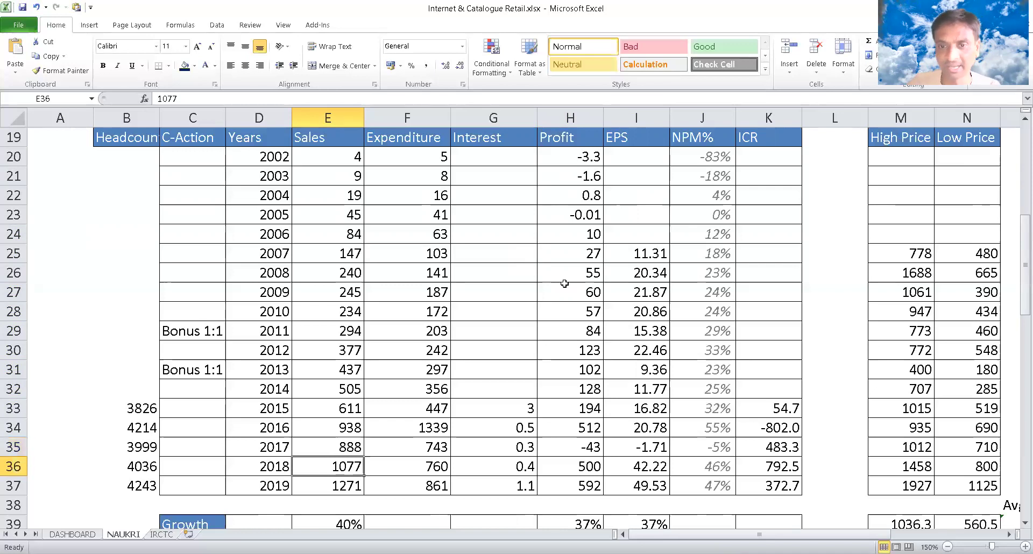
{"action": "left_click", "coordinate": [514, 229]}
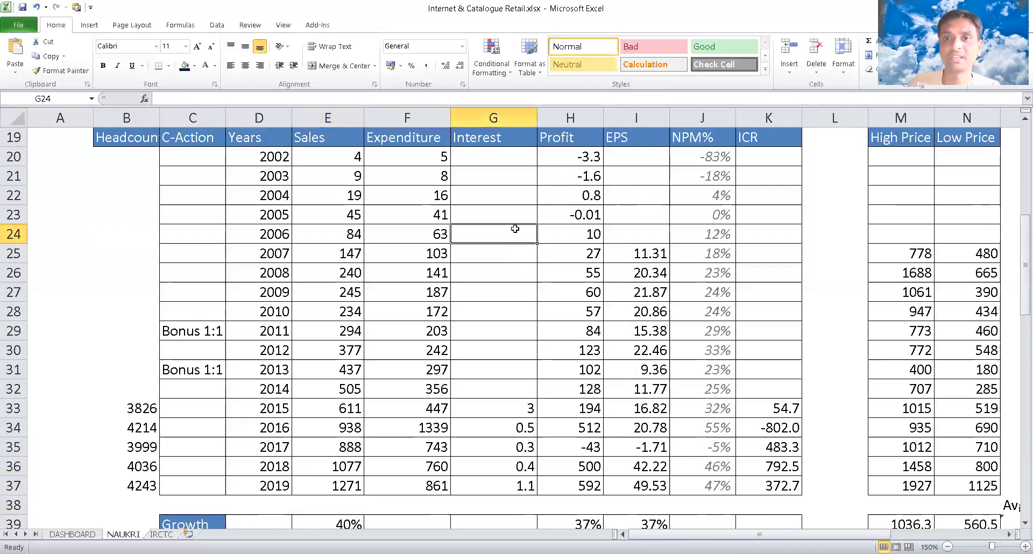
- Review the yearly high and low share prices in columns M and N, down to the averages in row 39
{"action": "key", "text": "Right"}
{"action": "key", "text": "Right"}
{"action": "key", "text": "Right"}
{"action": "key", "text": "Right"}
{"action": "key", "text": "Right"}
{"action": "key", "text": "Right"}
{"action": "key", "text": "Right"}
{"action": "key", "text": "Right"}
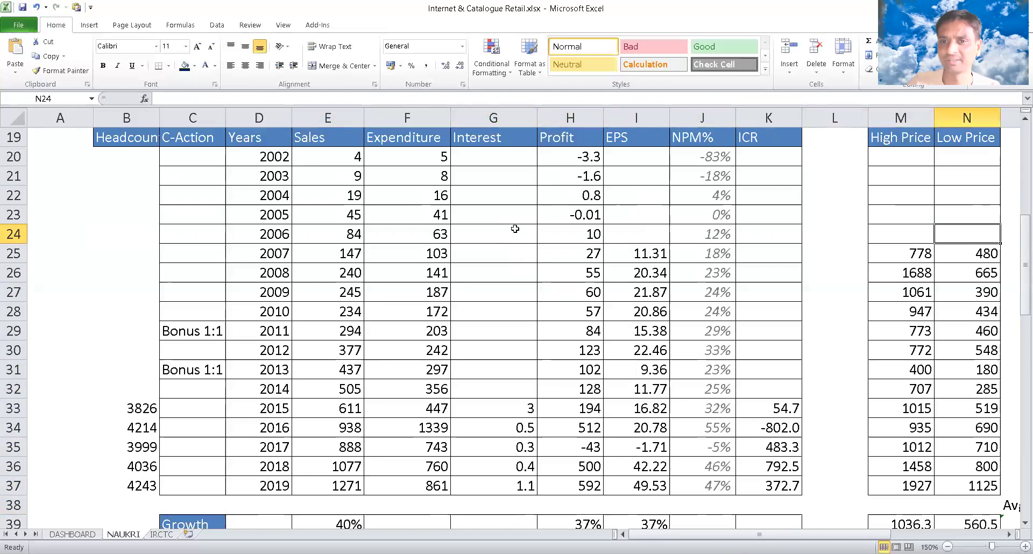
{"action": "key", "text": "Left"}
{"action": "key", "text": "Left"}
{"action": "key", "text": "Down"}
{"action": "key", "text": "Down"}
{"action": "key", "text": "Down"}
{"action": "key", "text": "Down"}
{"action": "key", "text": "Down"}
{"action": "key", "text": "Down"}
{"action": "key", "text": "Down"}
{"action": "key", "text": "Down"}
{"action": "key", "text": "Down"}
{"action": "key", "text": "Down"}
{"action": "key", "text": "Down"}
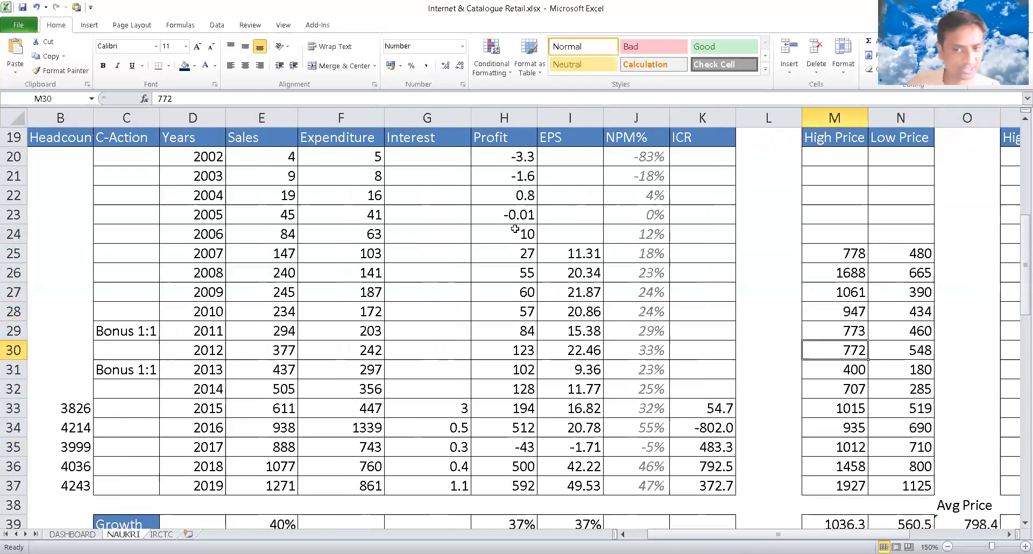
{"action": "key", "text": "Down"}
{"action": "key", "text": "Down"}
{"action": "key", "text": "Down"}
{"action": "key", "text": "Down"}
{"action": "key", "text": "Down"}
{"action": "key", "text": "Down"}
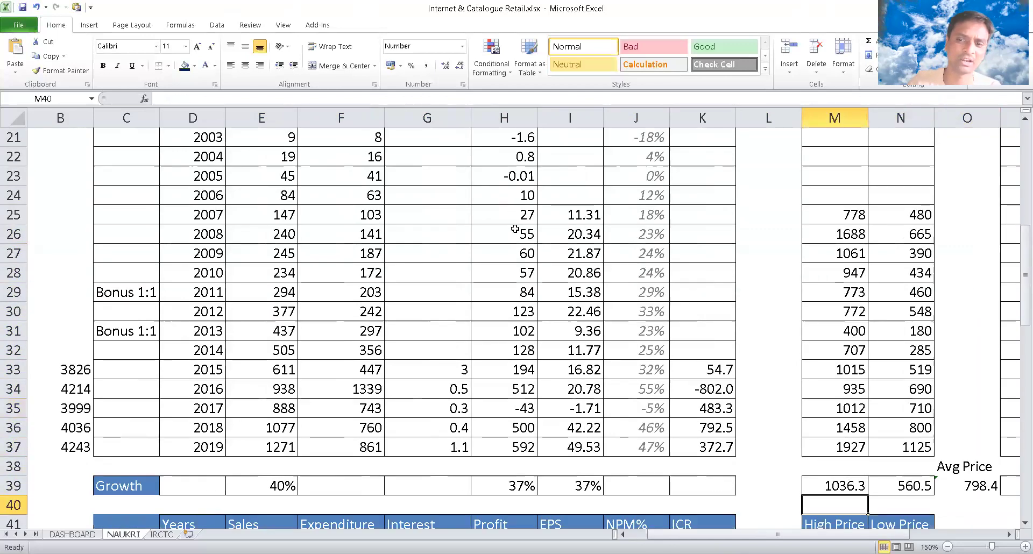
- Check the long-term profit growth formula in H39 of the Growth row
{"action": "key", "text": "Up"}
{"action": "key", "text": "Up"}
{"action": "key", "text": "Left"}
{"action": "key", "text": "Left"}
{"action": "key", "text": "Left"}
{"action": "key", "text": "Left"}
{"action": "key", "text": "Left"}
{"action": "key", "text": "Left"}
{"action": "key", "text": "Left"}
{"action": "key", "text": "Left"}
{"action": "key", "text": "Left"}
{"action": "key", "text": "Left"}
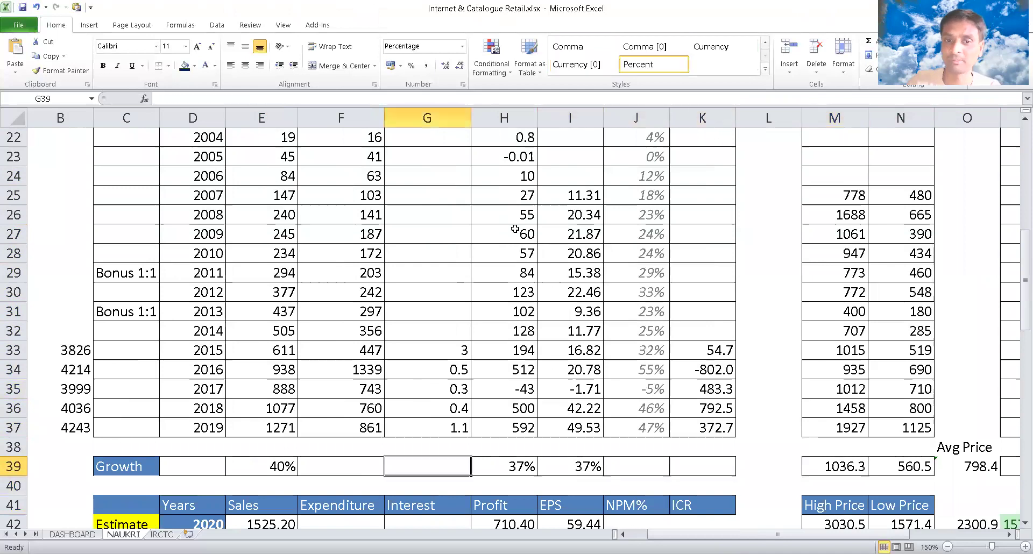
{"action": "key", "text": "Right"}
{"action": "key", "text": "Right"}
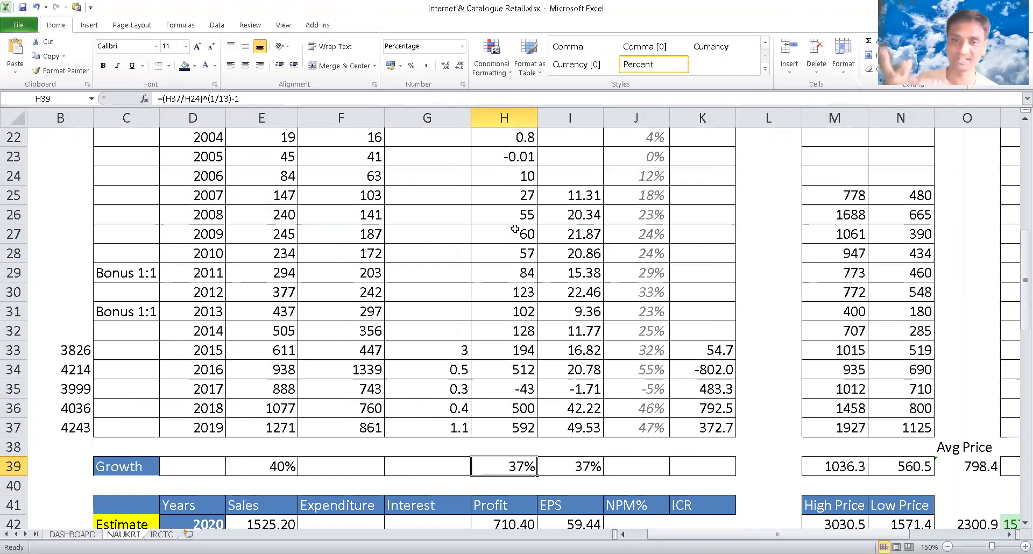
- Look over the 2020 and 2025 profit estimates below the Growth row
{"action": "key", "text": "Down"}
{"action": "key", "text": "Down"}
{"action": "key", "text": "Down"}
{"action": "key", "text": "Down"}
{"action": "key", "text": "Down"}
{"action": "key", "text": "Down"}
{"action": "key", "text": "Down"}
{"action": "key", "text": "Down"}
{"action": "key", "text": "Down"}
{"action": "key", "text": "Down"}
{"action": "key", "text": "Down"}
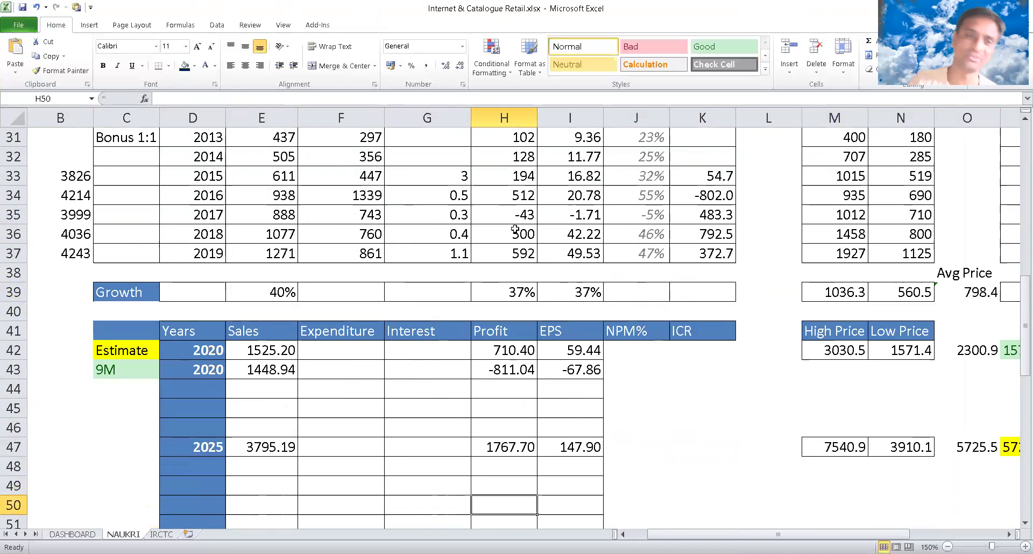
{"action": "key", "text": "Down"}
- Return to the growth summary above the yearly table and check the nine-month sales growth in E16
{"action": "key", "text": "Up"}
{"action": "key", "text": "Up"}
{"action": "key", "text": "Up"}
{"action": "key", "text": "Up"}
{"action": "key", "text": "Up"}
{"action": "key", "text": "Up"}
{"action": "key", "text": "Up"}
{"action": "key", "text": "Up"}
{"action": "key", "text": "Up"}
{"action": "key", "text": "Up"}
{"action": "key", "text": "Up"}
{"action": "key", "text": "Up"}
{"action": "key", "text": "Up"}
{"action": "key", "text": "Up"}
{"action": "key", "text": "Up"}
{"action": "key", "text": "Up"}
{"action": "key", "text": "Up"}
{"action": "key", "text": "Up"}
{"action": "key", "text": "Up"}
{"action": "key", "text": "Up"}
{"action": "key", "text": "Up"}
{"action": "key", "text": "Up"}
{"action": "key", "text": "Up"}
{"action": "key", "text": "Up"}
{"action": "key", "text": "Up"}
{"action": "key", "text": "Up"}
{"action": "key", "text": "Up"}
{"action": "key", "text": "Up"}
{"action": "key", "text": "Up"}
{"action": "key", "text": "Up"}
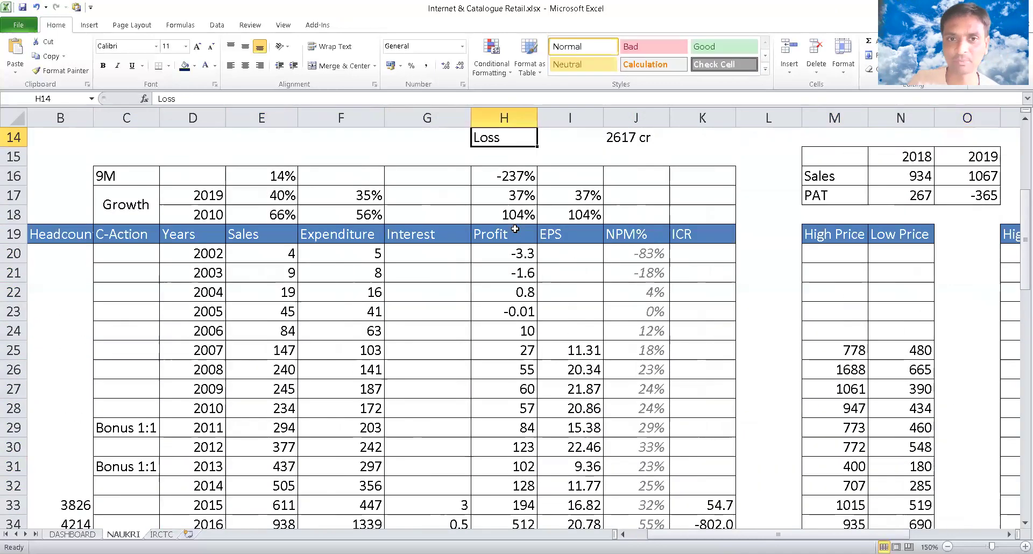
{"action": "key", "text": "Up"}
{"action": "key", "text": "Up"}
{"action": "key", "text": "Down"}
{"action": "key", "text": "Down"}
{"action": "key", "text": "Down"}
{"action": "key", "text": "Down"}
{"action": "key", "text": "Left"}
{"action": "key", "text": "Left"}
{"action": "key", "text": "Left"}
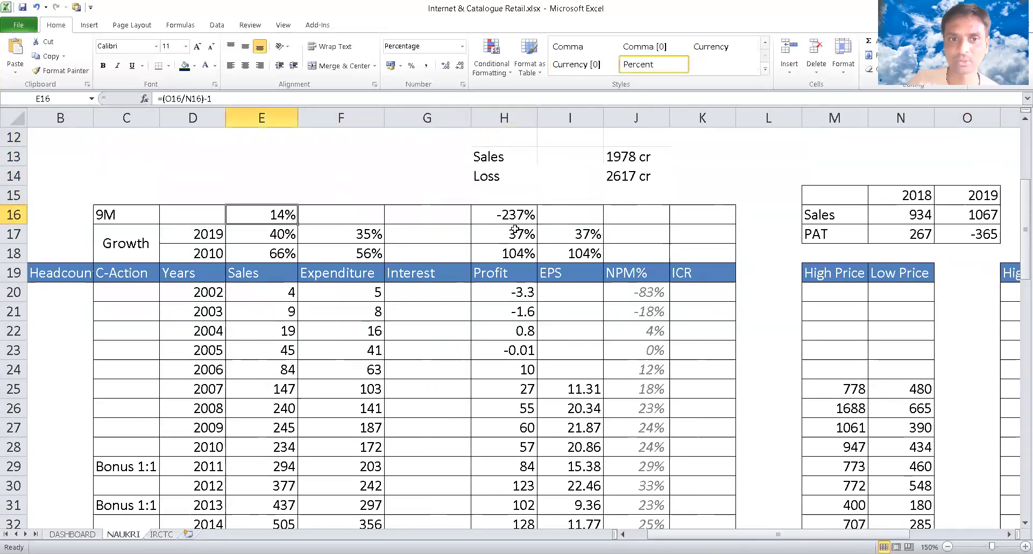
- Check the nine-month profit growth in H16 against the 2019 and 2010 profit growth rates
{"action": "key", "text": "Right"}
{"action": "key", "text": "Right"}
{"action": "key", "text": "Right"}
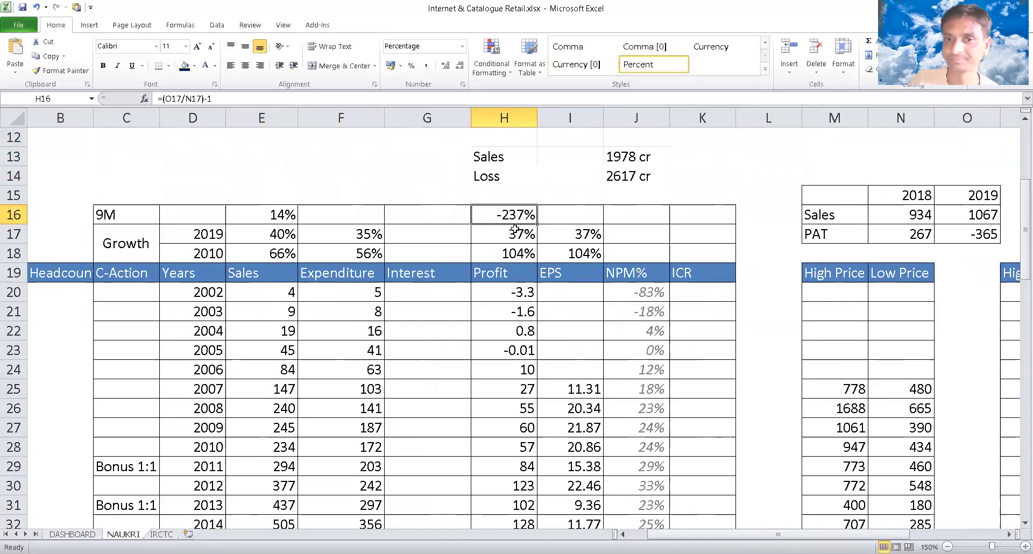
{"action": "key", "text": "Down"}
{"action": "key", "text": "Down"}
{"action": "key", "text": "Up"}
{"action": "key", "text": "Up"}
- Inspect the 2020 profit projection based on nine-month growth in H43
{"action": "key", "text": "Down"}
{"action": "key", "text": "Down"}
{"action": "key", "text": "Down"}
{"action": "key", "text": "Down"}
{"action": "key", "text": "Down"}
{"action": "key", "text": "Down"}
{"action": "key", "text": "Down"}
{"action": "key", "text": "Down"}
{"action": "key", "text": "Down"}
{"action": "key", "text": "Down"}
{"action": "key", "text": "Down"}
{"action": "key", "text": "Down"}
{"action": "key", "text": "Down"}
{"action": "key", "text": "Down"}
{"action": "key", "text": "Down"}
{"action": "key", "text": "Down"}
{"action": "key", "text": "Down"}
{"action": "key", "text": "Down"}
{"action": "key", "text": "Down"}
{"action": "key", "text": "Down"}
{"action": "key", "text": "Down"}
{"action": "key", "text": "Down"}
{"action": "key", "text": "Down"}
{"action": "key", "text": "Down"}
{"action": "key", "text": "Down"}
{"action": "key", "text": "Down"}
{"action": "key", "text": "Down"}
{"action": "key", "text": "Down"}
{"action": "key", "text": "Down"}
{"action": "key", "text": "Down"}
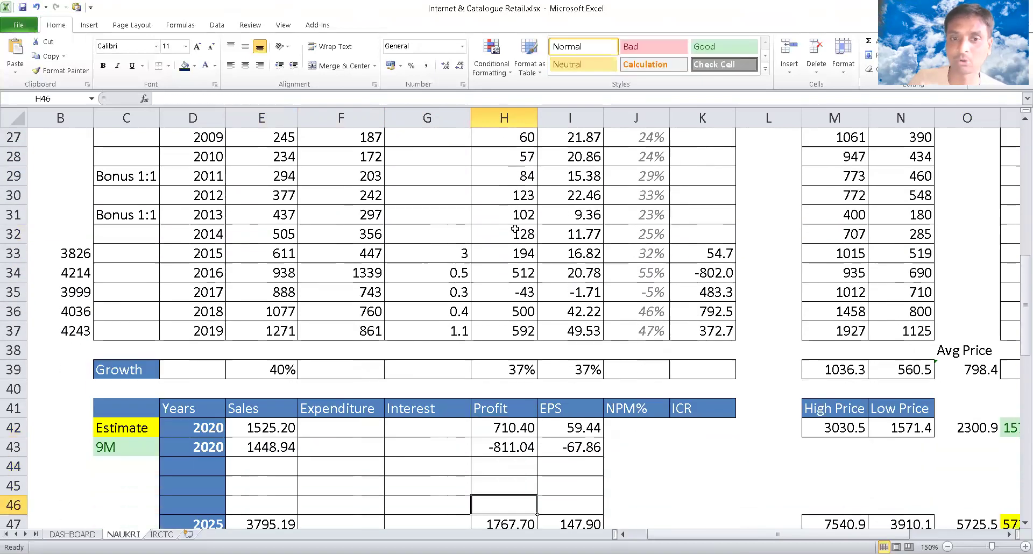
{"action": "key", "text": "Up"}
{"action": "key", "text": "Up"}
{"action": "key", "text": "Up"}
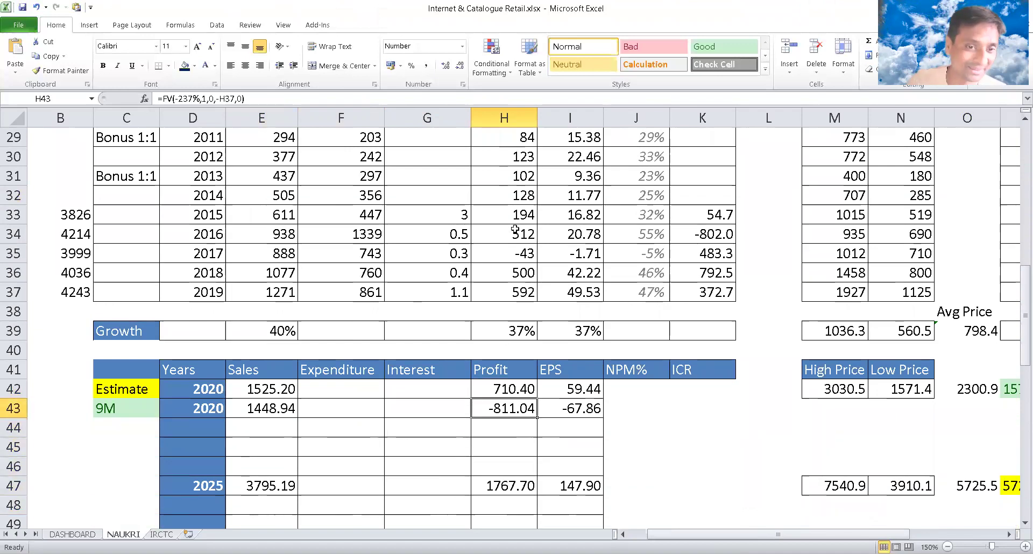
- Review the 2025 projections in row 47 and the 2030 sales projection in E52
{"action": "key", "text": "Down"}
{"action": "key", "text": "Down"}
{"action": "key", "text": "Down"}
{"action": "key", "text": "Down"}
{"action": "key", "text": "Down"}
{"action": "key", "text": "Down"}
{"action": "key", "text": "Down"}
{"action": "key", "text": "Down"}
{"action": "key", "text": "Down"}
{"action": "key", "text": "Down"}
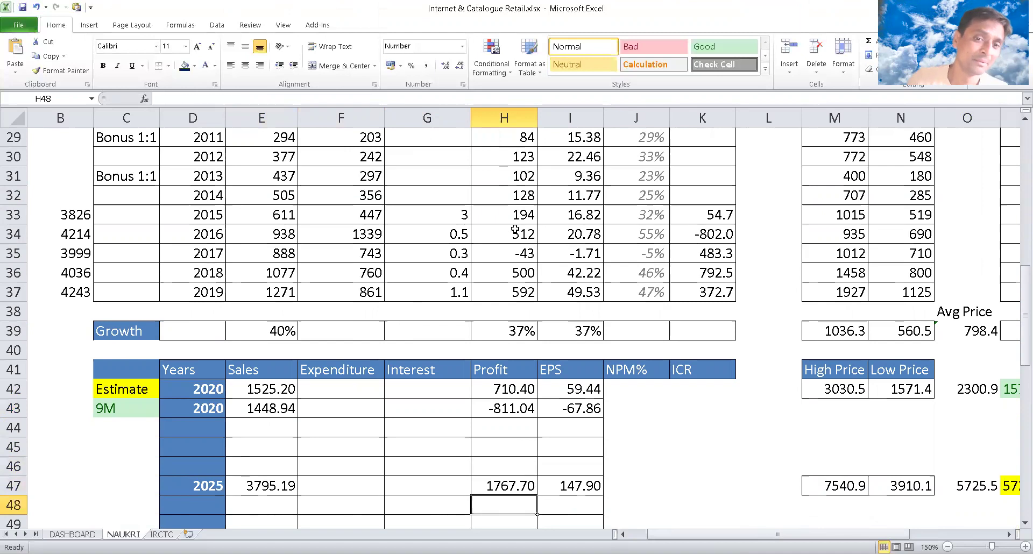
{"action": "key", "text": "Up"}
{"action": "key", "text": "Left"}
{"action": "key", "text": "Left"}
{"action": "key", "text": "Left"}
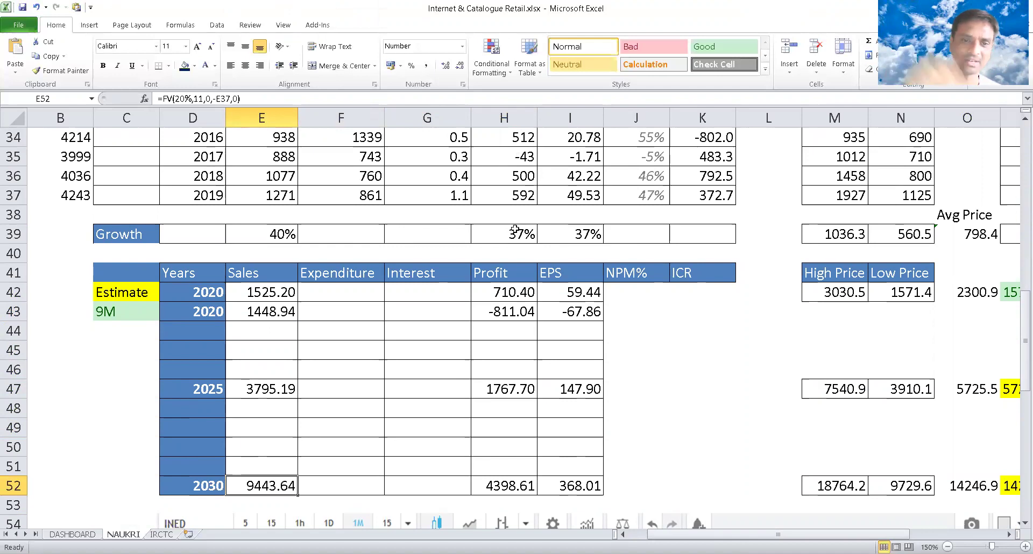
- Follow the 2030 projections across row 52 to the average price target in O52
{"action": "key", "text": "Right"}
{"action": "key", "text": "Right"}
{"action": "key", "text": "Right"}
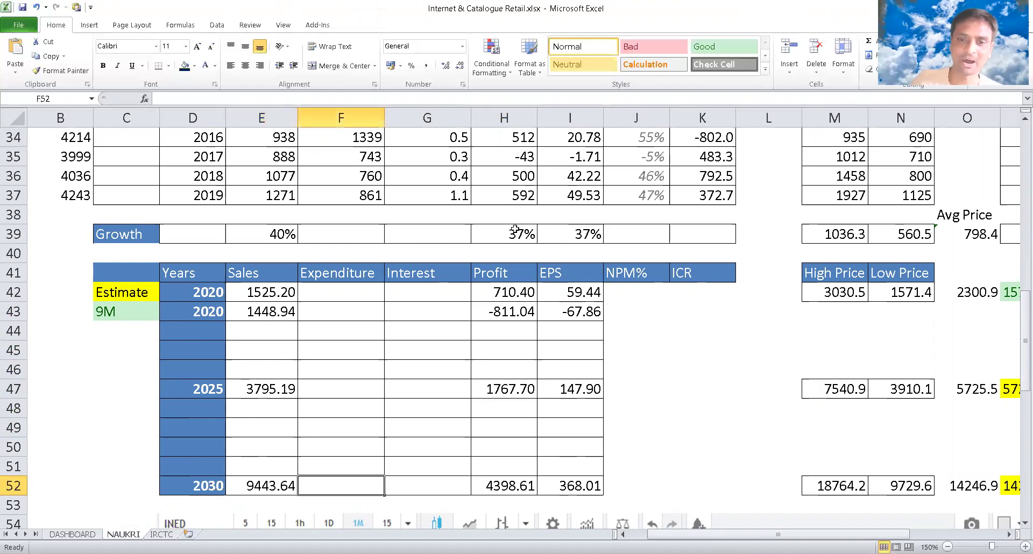
{"action": "key", "text": "Right"}
{"action": "key", "text": "Right"}
{"action": "key", "text": "Right"}
{"action": "key", "text": "Right"}
{"action": "key", "text": "Right"}
{"action": "key", "text": "Right"}
{"action": "key", "text": "Right"}
{"action": "key", "text": "Right"}
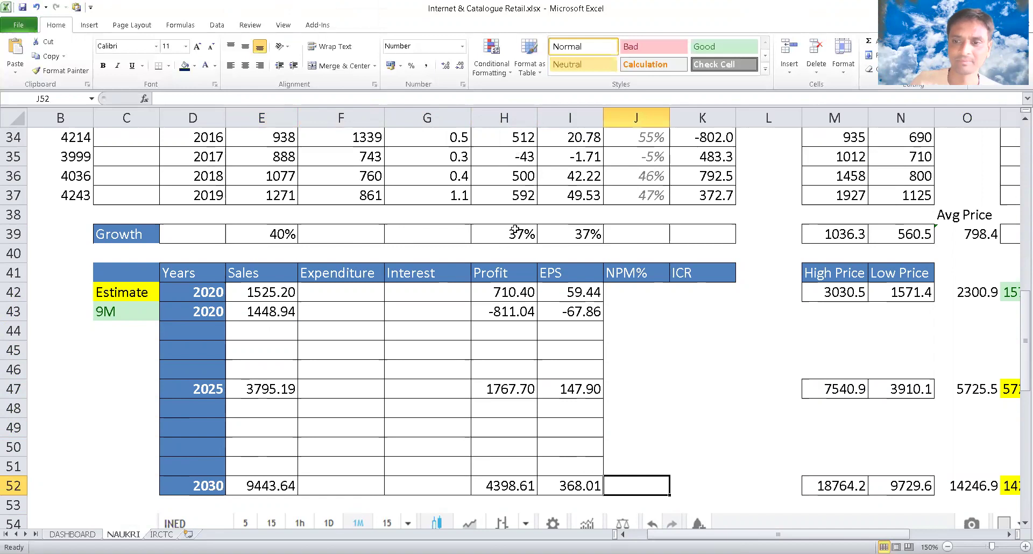
{"action": "key", "text": "Left"}
{"action": "key", "text": "Left"}
{"action": "key", "text": "Left"}
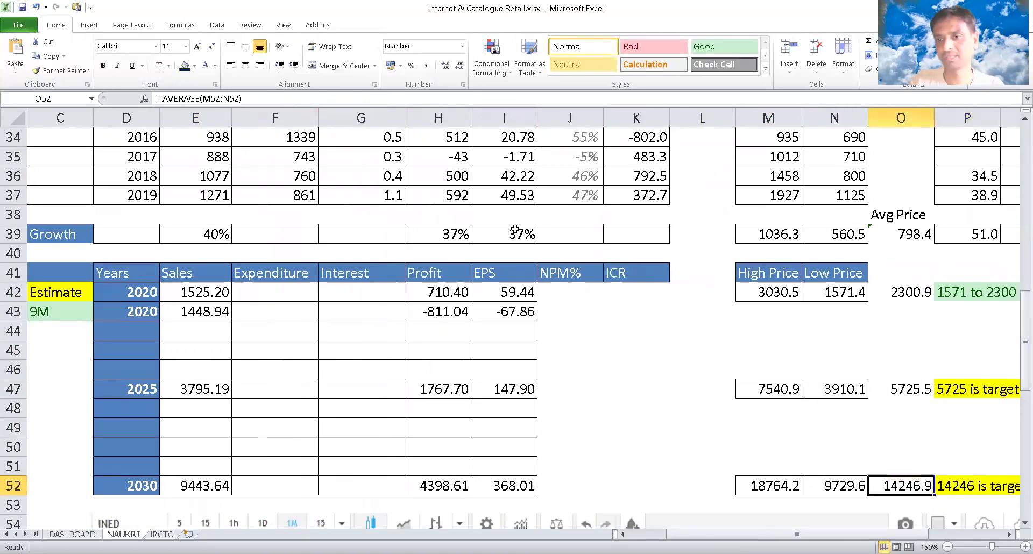
- Review the 2030 high and low price targets in M52:N52 and trace row 52 back to the year in D52
{"action": "key", "text": "shift+Right"}
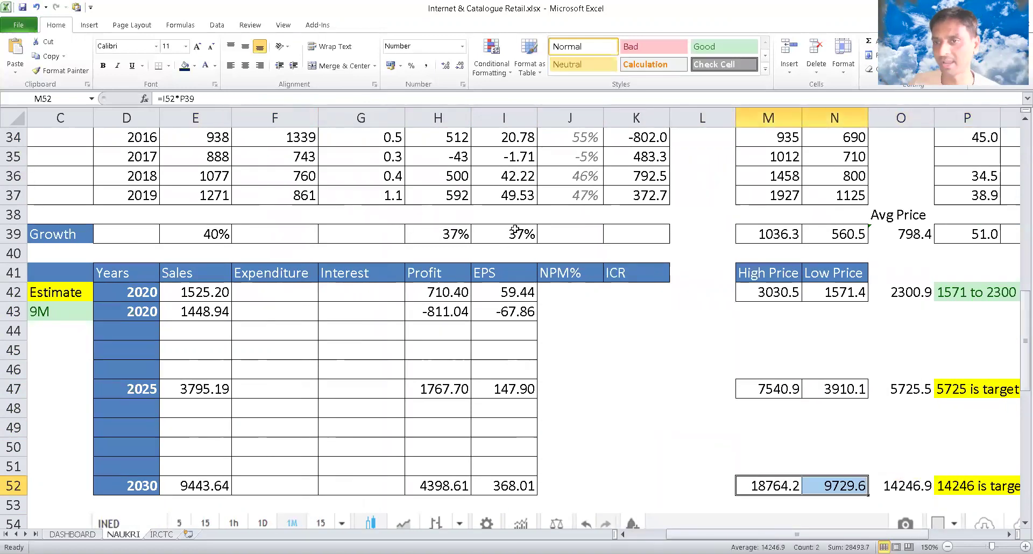
{"action": "key", "text": "Left"}
{"action": "key", "text": "Left"}
{"action": "key", "text": "Left"}
{"action": "key", "text": "Left"}
{"action": "key", "text": "Left"}
{"action": "key", "text": "Left"}
{"action": "key", "text": "Left"}
{"action": "key", "text": "Left"}
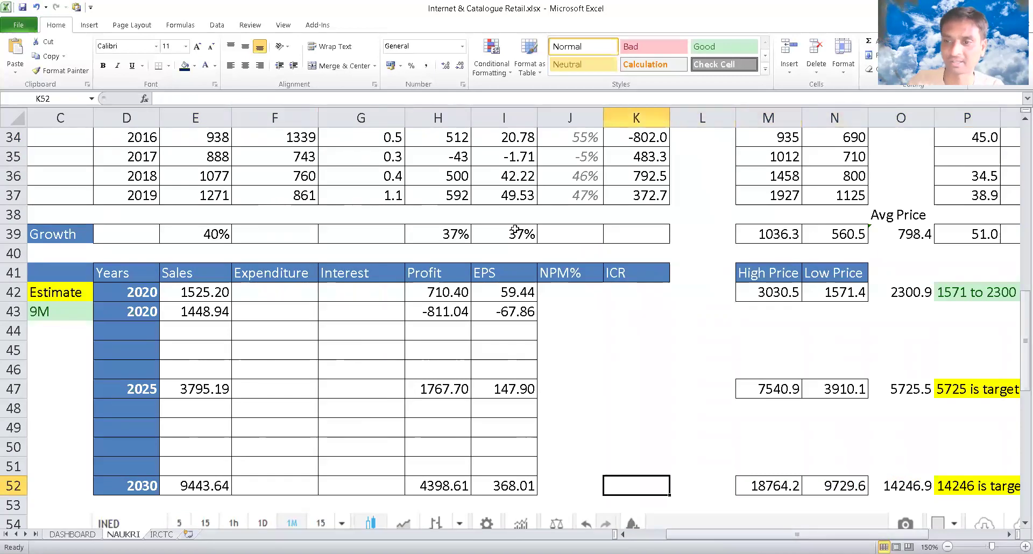
{"action": "key", "text": "Left"}
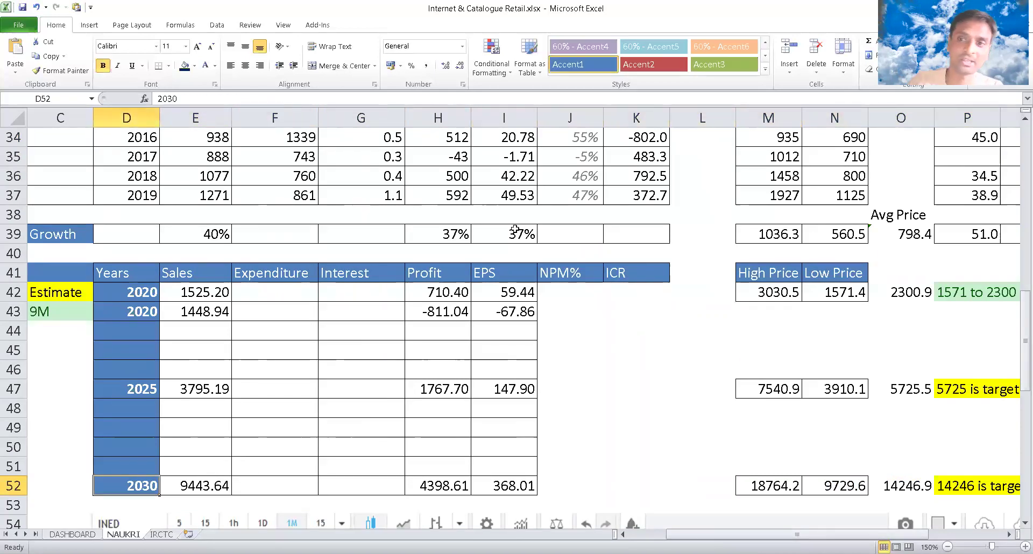
- Examine the monthly Info Edge share price chart below the 2030 projections
{"action": "key", "text": "Down"}
{"action": "key", "text": "Down"}
{"action": "key", "text": "Down"}
{"action": "key", "text": "Down"}
{"action": "key", "text": "Down"}
{"action": "key", "text": "Down"}
{"action": "key", "text": "Down"}
{"action": "key", "text": "Down"}
{"action": "key", "text": "Down"}
{"action": "key", "text": "Down"}
{"action": "key", "text": "Down"}
{"action": "key", "text": "Down"}
{"action": "key", "text": "Down"}
{"action": "key", "text": "Down"}
{"action": "key", "text": "Down"}
{"action": "key", "text": "Down"}
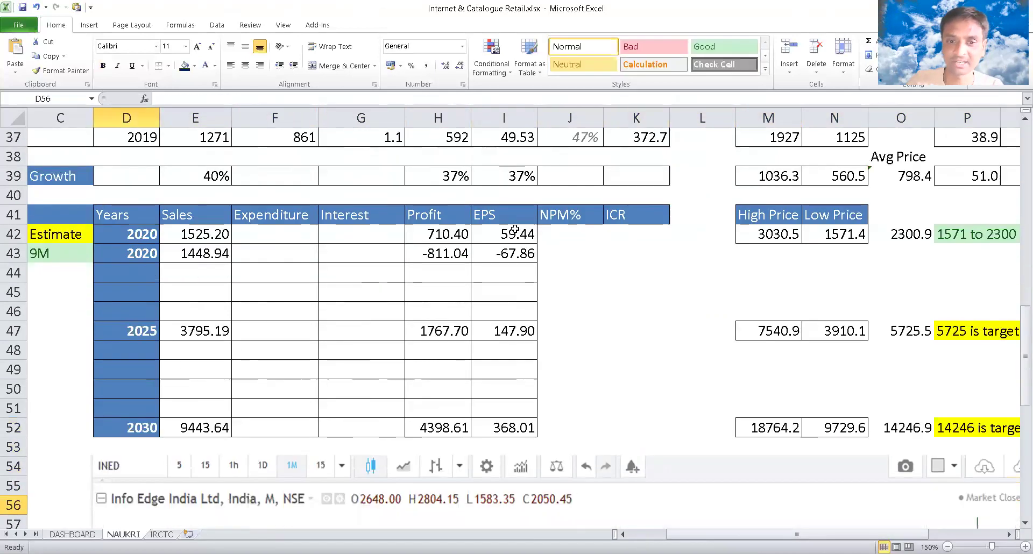
{"action": "key", "text": "Down"}
{"action": "key", "text": "Down"}
{"action": "key", "text": "Down"}
{"action": "key", "text": "Down"}
{"action": "key", "text": "Down"}
{"action": "key", "text": "Down"}
{"action": "key", "text": "Down"}
{"action": "key", "text": "Down"}
{"action": "key", "text": "Down"}
{"action": "key", "text": "Down"}
{"action": "key", "text": "Down"}
{"action": "key", "text": "Down"}
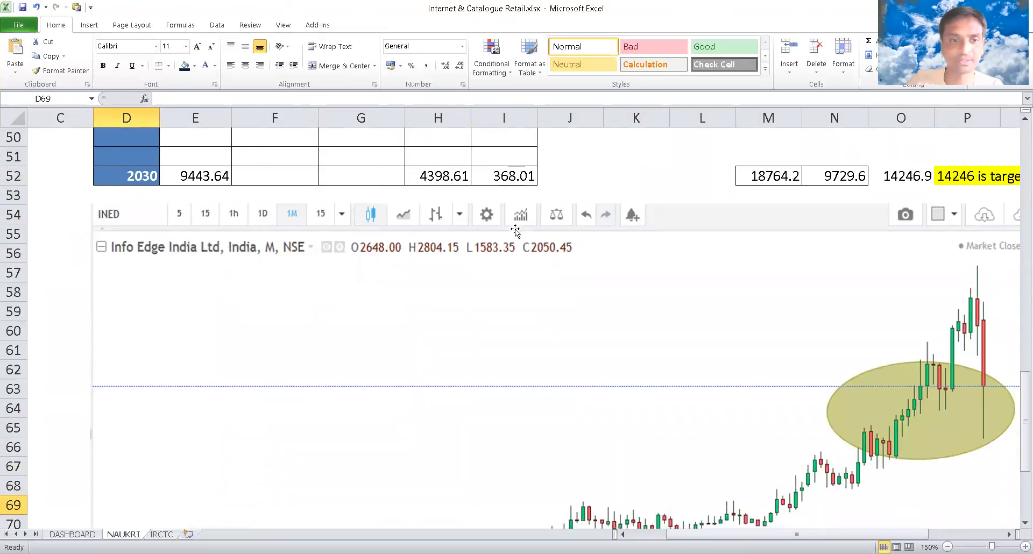
- Return to the Info Edge business overview at the top of the NAUKRI sheet and switch to the DASHBOARD sheet
{"action": "key", "text": "Up"}
{"action": "key", "text": "Up"}
{"action": "key", "text": "Up"}
{"action": "key", "text": "Up"}
{"action": "key", "text": "Up"}
{"action": "key", "text": "Up"}
{"action": "key", "text": "Up"}
{"action": "key", "text": "Up"}
{"action": "key", "text": "Up"}
{"action": "key", "text": "Up"}
{"action": "key", "text": "Up"}
{"action": "key", "text": "Up"}
{"action": "key", "text": "Up"}
{"action": "key", "text": "Up"}
{"action": "key", "text": "Up"}
{"action": "key", "text": "Up"}
{"action": "key", "text": "Up"}
{"action": "key", "text": "Up"}
{"action": "key", "text": "Up"}
{"action": "key", "text": "Up"}
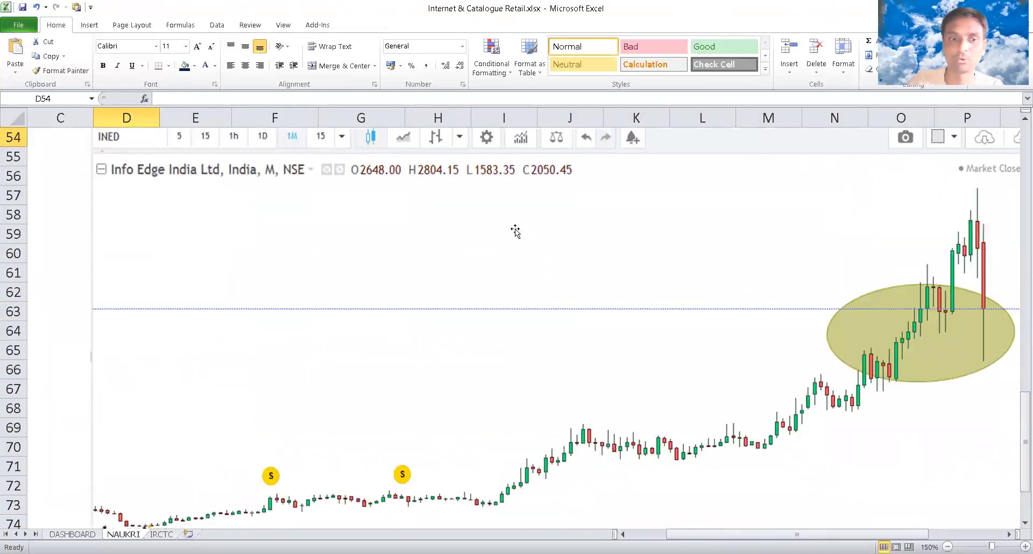
{"action": "key", "text": "Up"}
{"action": "key", "text": "Up"}
{"action": "key", "text": "Up"}
{"action": "key", "text": "Up"}
{"action": "key", "text": "Up"}
{"action": "key", "text": "Up"}
{"action": "key", "text": "Up"}
{"action": "key", "text": "Up"}
{"action": "key", "text": "Up"}
{"action": "key", "text": "Up"}
{"action": "key", "text": "Up"}
{"action": "key", "text": "Up"}
{"action": "key", "text": "Up"}
{"action": "key", "text": "Up"}
{"action": "key", "text": "Up"}
{"action": "key", "text": "Up"}
{"action": "key", "text": "Up"}
{"action": "key", "text": "Up"}
{"action": "key", "text": "Up"}
{"action": "key", "text": "Up"}
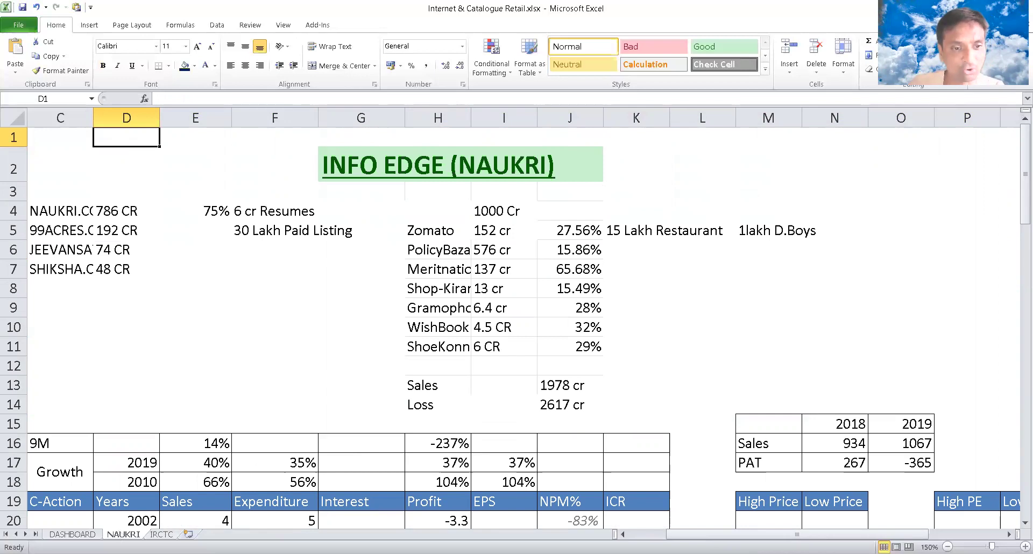
{"action": "key", "text": "ctrl+Page_Up"}
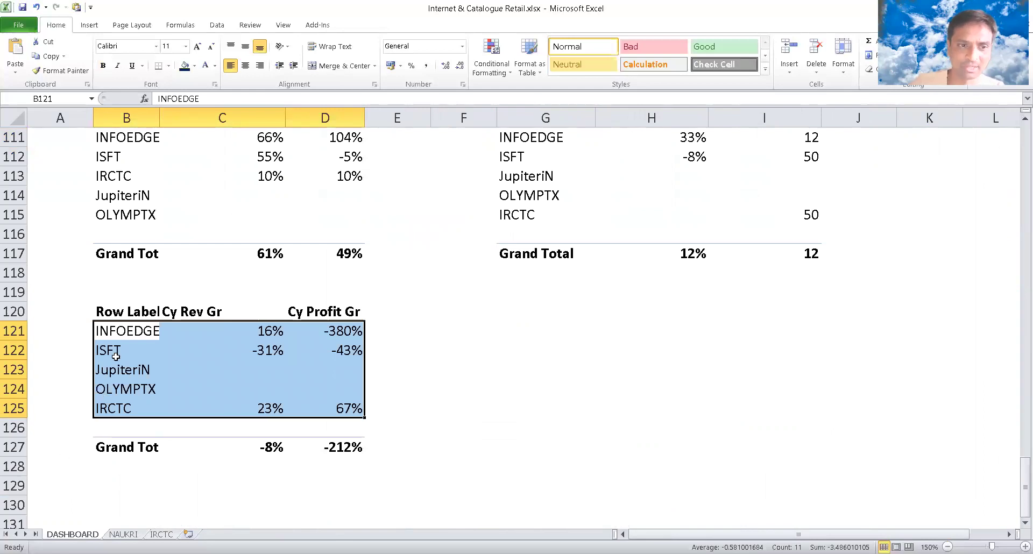
- Open the IRCTC sheet and view its business segment sales and share table enlarged to 160%
{"action": "left_click", "coordinate": [161, 534]}
{"action": "left_click", "coordinate": [504, 227]}
{"action": "key", "text": "Up"}
{"action": "key", "text": "Up"}
{"action": "key", "text": "Up"}
{"action": "key", "text": "Up"}
{"action": "key", "text": "Up"}
{"action": "key", "text": "Up"}
{"action": "key", "text": "Up"}
{"action": "key", "text": "Up"}
{"action": "key", "text": "Up"}
{"action": "key", "text": "Up"}
{"action": "key", "text": "Up"}
{"action": "key", "text": "Up"}
{"action": "key", "text": "Up"}
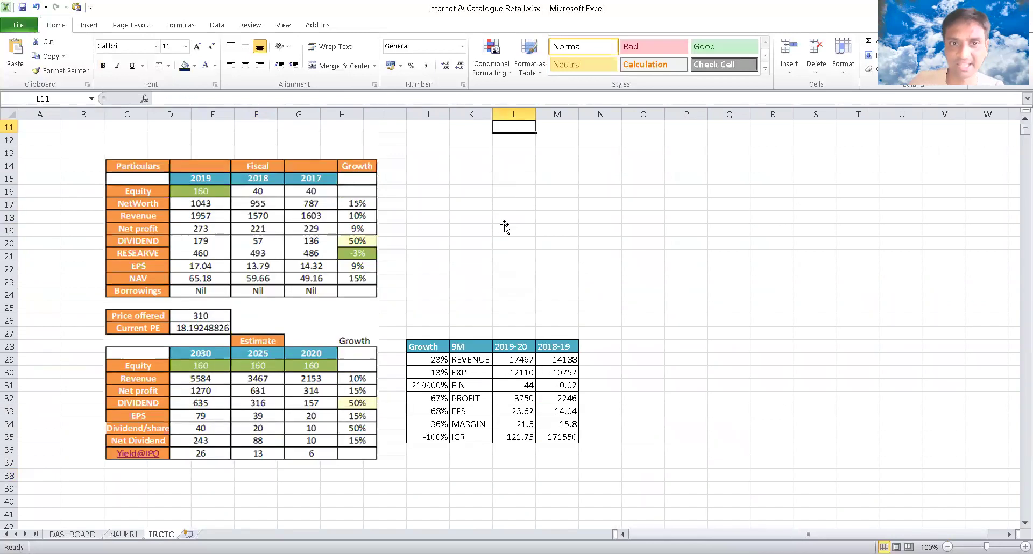
{"action": "key", "text": "Up"}
{"action": "key", "text": "Up"}
{"action": "key", "text": "Up"}
{"action": "key", "text": "Up"}
{"action": "key", "text": "Up"}
{"action": "key", "text": "Up"}
{"action": "key", "text": "Up"}
{"action": "key", "text": "Up"}
{"action": "key", "text": "Up"}
{"action": "key", "text": "Up"}
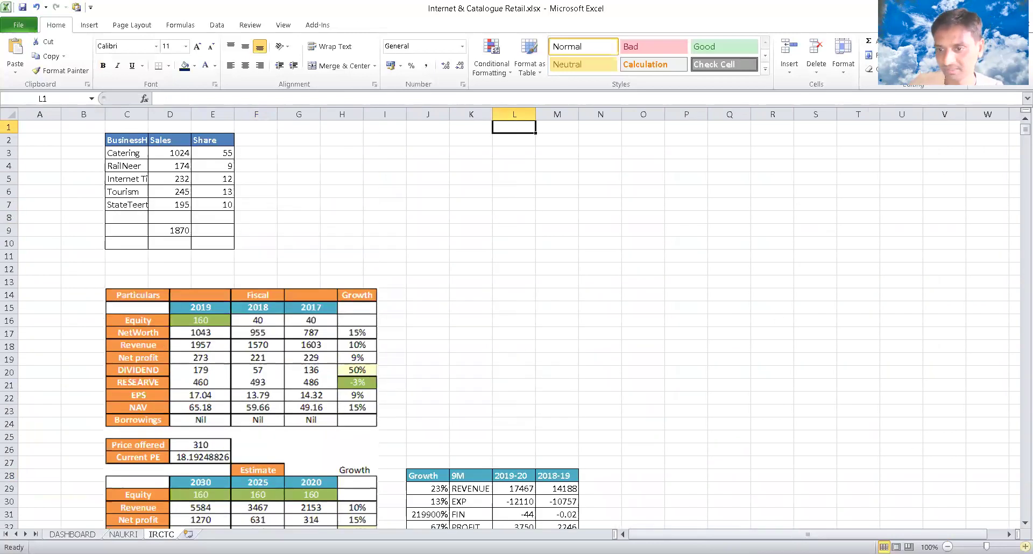
{"action": "scroll", "coordinate": [703, 342], "scroll_direction": "up", "scroll_amount": 4}
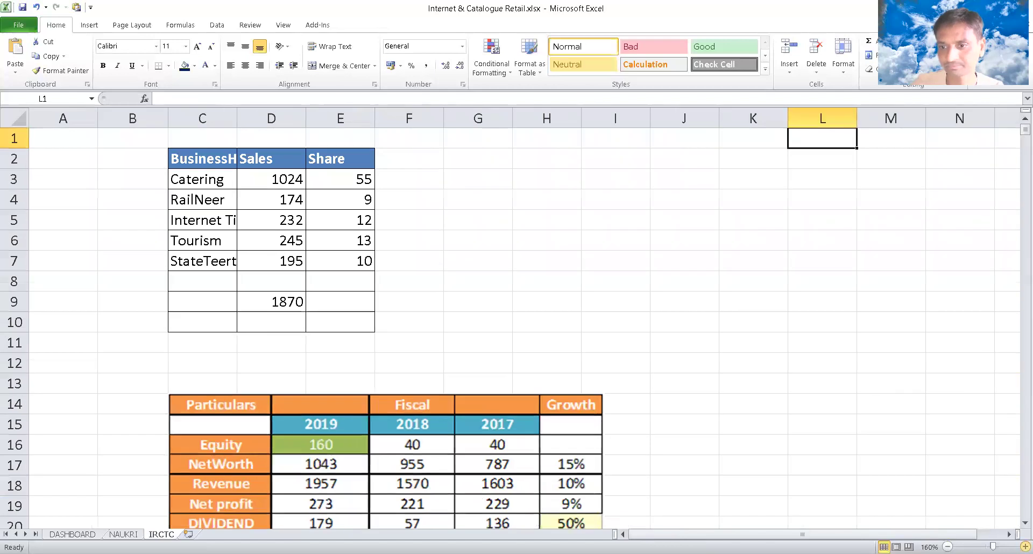
- Review IRCTC's fiscal 2017 to 2019 financials and the nine-month profit growth in J32
{"action": "left_click", "coordinate": [704, 341]}
{"action": "key", "text": "Down"}
{"action": "key", "text": "Down"}
{"action": "key", "text": "Down"}
{"action": "key", "text": "Down"}
{"action": "key", "text": "Down"}
{"action": "key", "text": "Down"}
{"action": "key", "text": "Down"}
{"action": "key", "text": "Down"}
{"action": "key", "text": "Down"}
{"action": "key", "text": "Down"}
{"action": "key", "text": "Down"}
{"action": "key", "text": "Down"}
{"action": "key", "text": "Down"}
{"action": "key", "text": "Down"}
{"action": "key", "text": "Down"}
{"action": "key", "text": "Down"}
{"action": "key", "text": "Down"}
{"action": "key", "text": "Down"}
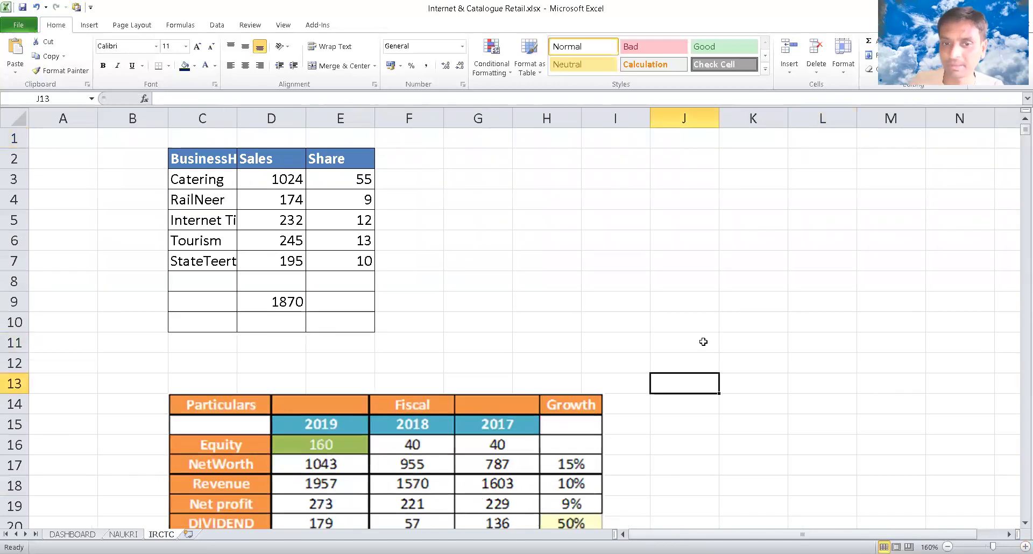
{"action": "key", "text": "Down"}
{"action": "key", "text": "Down"}
{"action": "key", "text": "Down"}
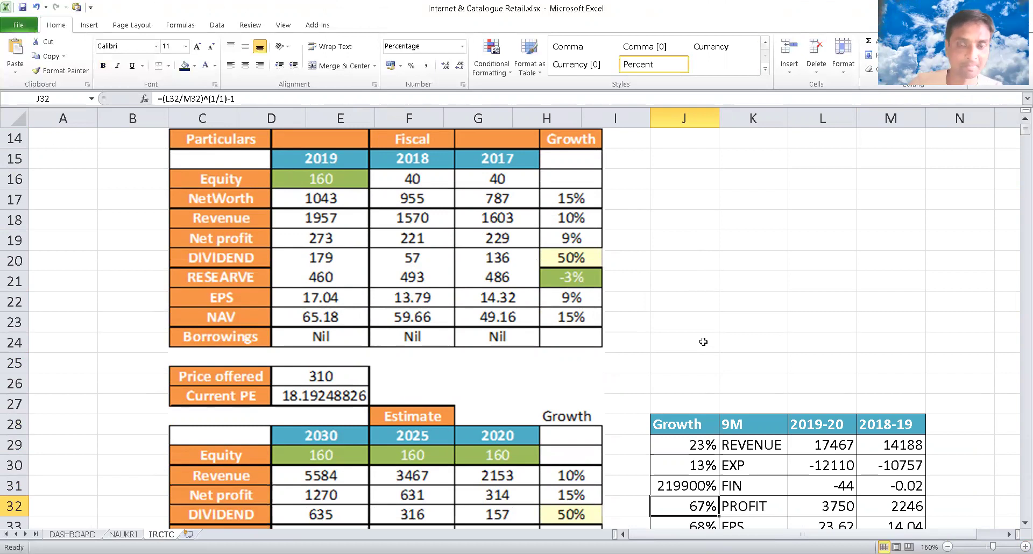
- Examine IRCTC's 2020, 2025 and 2030 estimates beside the nine-month 2019-20 results table
{"action": "key", "text": "Down"}
{"action": "key", "text": "Down"}
{"action": "key", "text": "Down"}
{"action": "key", "text": "Down"}
{"action": "key", "text": "Down"}
{"action": "key", "text": "Down"}
{"action": "key", "text": "Down"}
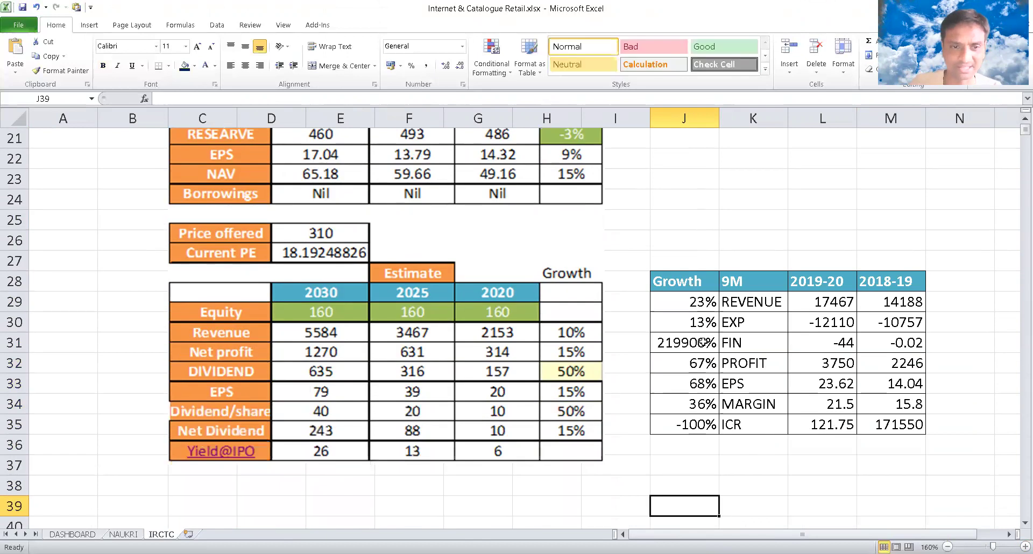
- Compare IRCTC's nine-month profit growth and EPS with the estimated EPS figures, and return to the DASHBOARD sheet
{"action": "left_click", "coordinate": [322, 154]}
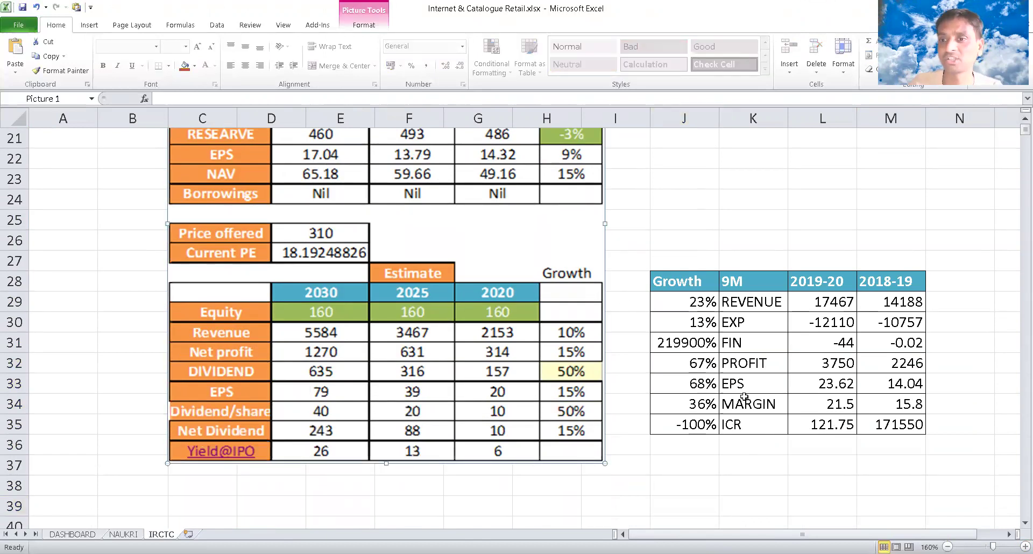
{"action": "left_click", "coordinate": [699, 368]}
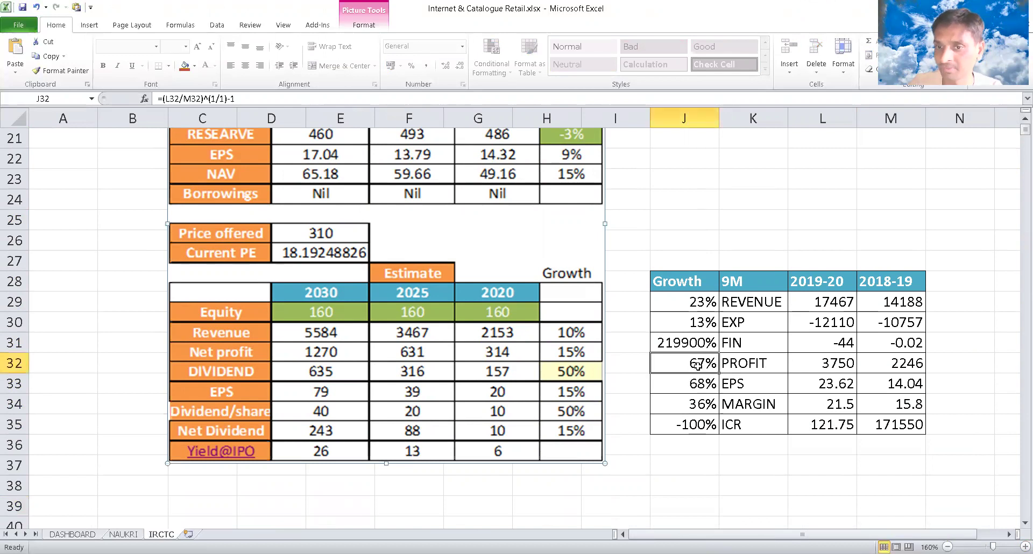
{"action": "left_click", "coordinate": [833, 383]}
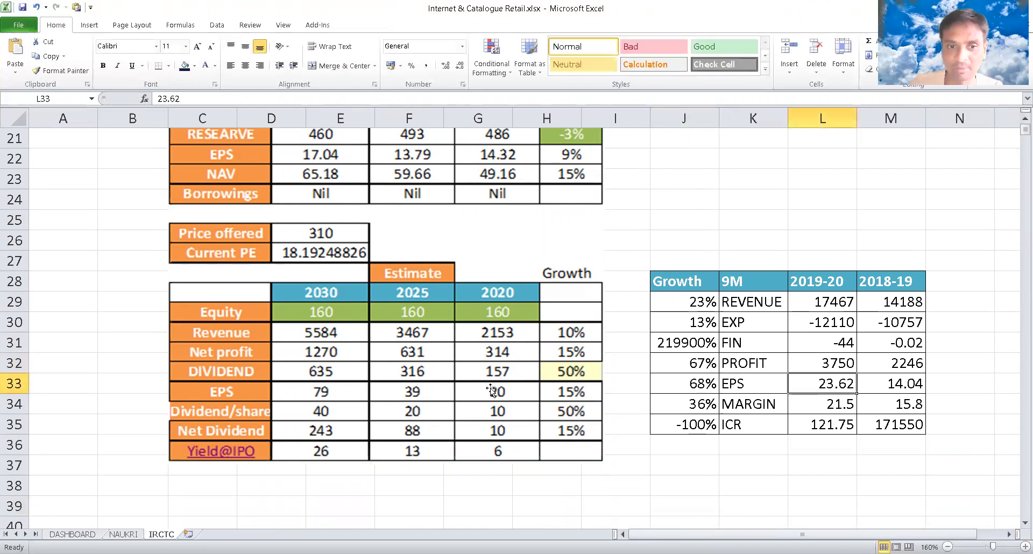
{"action": "left_click", "coordinate": [350, 392]}
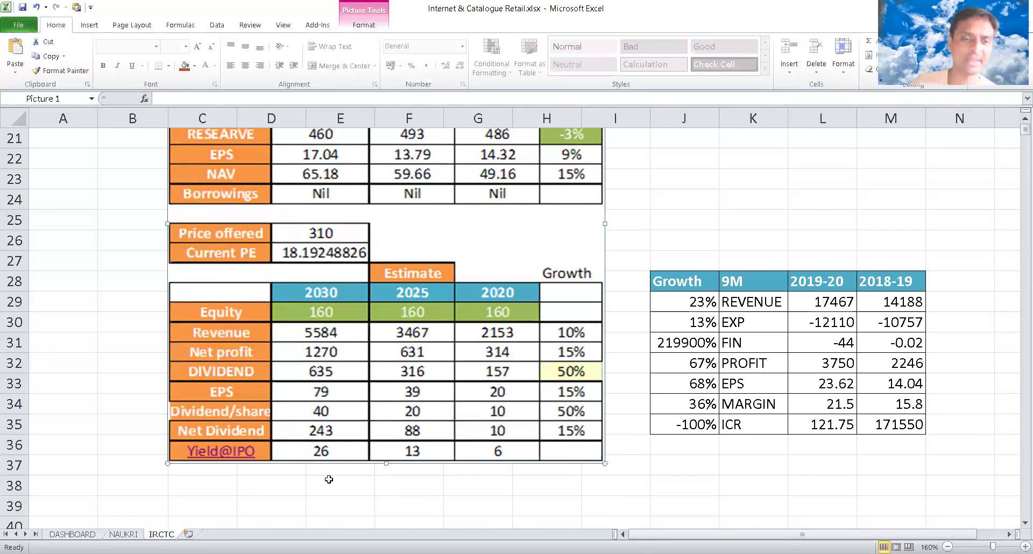
{"action": "key", "text": "ctrl+Page_Up"}
{"action": "key", "text": "ctrl+Page_Up"}
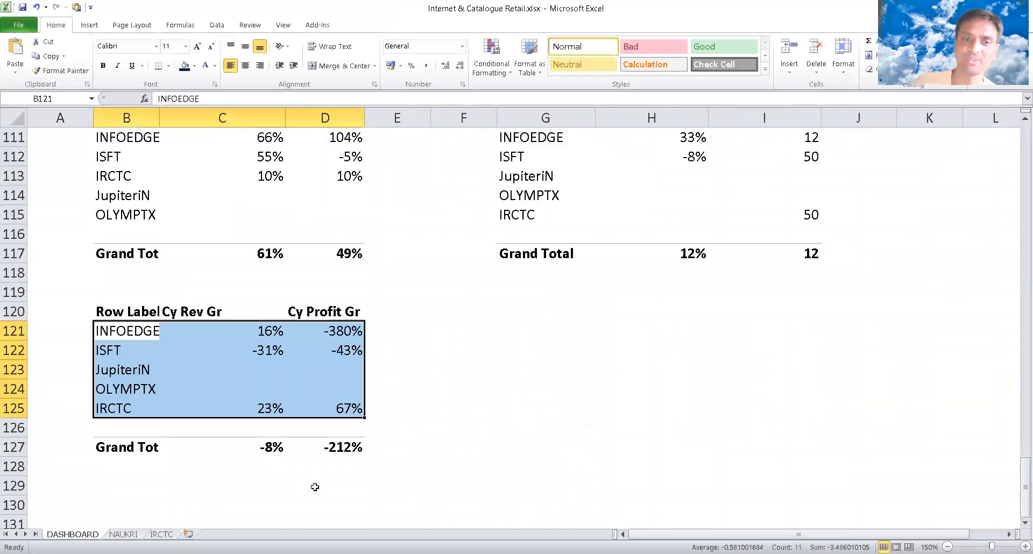
- Review the dashboard's company comparison tables for sales, profit, equity, margin, ICR and R-O-E
{"action": "key", "text": "Up"}
{"action": "key", "text": "Up"}
{"action": "key", "text": "Up"}
{"action": "key", "text": "Up"}
{"action": "key", "text": "Up"}
{"action": "key", "text": "Up"}
{"action": "key", "text": "Up"}
{"action": "key", "text": "Up"}
{"action": "key", "text": "Up"}
{"action": "key", "text": "Up"}
{"action": "key", "text": "Up"}
{"action": "key", "text": "Up"}
{"action": "key", "text": "Up"}
{"action": "key", "text": "Up"}
{"action": "key", "text": "Up"}
{"action": "key", "text": "Up"}
{"action": "key", "text": "Up"}
{"action": "key", "text": "Up"}
{"action": "key", "text": "Up"}
{"action": "key", "text": "Up"}
{"action": "key", "text": "Up"}
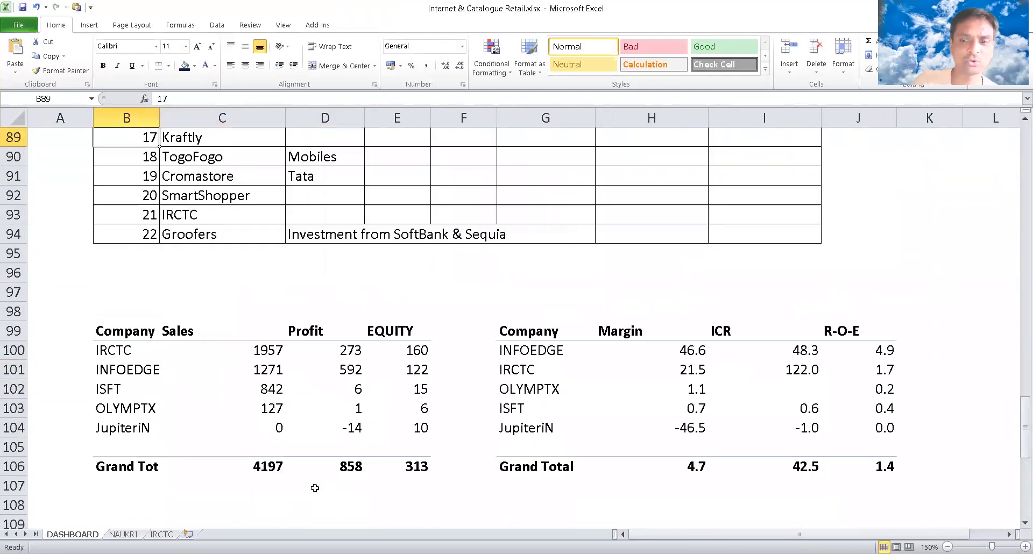
- Examine the internet user base and e-commerce facts table above the company list on the dashboard
{"action": "key", "text": "Down"}
{"action": "key", "text": "Down"}
{"action": "key", "text": "Down"}
{"action": "key", "text": "Down"}
{"action": "key", "text": "Down"}
{"action": "key", "text": "Down"}
{"action": "key", "text": "Down"}
{"action": "key", "text": "Down"}
{"action": "key", "text": "Down"}
{"action": "key", "text": "Down"}
{"action": "key", "text": "Down"}
{"action": "key", "text": "Down"}
{"action": "key", "text": "Down"}
{"action": "key", "text": "Down"}
{"action": "key", "text": "Down"}
{"action": "key", "text": "Down"}
{"action": "key", "text": "Down"}
{"action": "key", "text": "Down"}
{"action": "key", "text": "Down"}
{"action": "key", "text": "Down"}
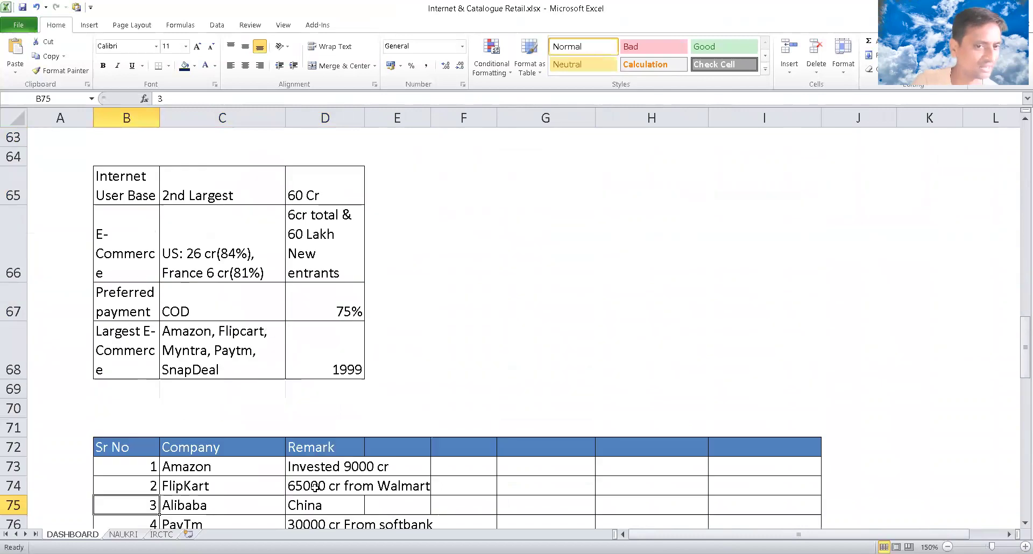
- Read the e-commerce company list and its remarks from Amazon through Swiggy to Yebhi
{"action": "key", "text": "Right"}
{"action": "key", "text": "Up"}
{"action": "key", "text": "Up"}
{"action": "key", "text": "Up"}
{"action": "key", "text": "Up"}
{"action": "key", "text": "Up"}
{"action": "key", "text": "Up"}
{"action": "key", "text": "Up"}
{"action": "key", "text": "Up"}
{"action": "key", "text": "Up"}
{"action": "key", "text": "Up"}
{"action": "key", "text": "Up"}
{"action": "key", "text": "Up"}
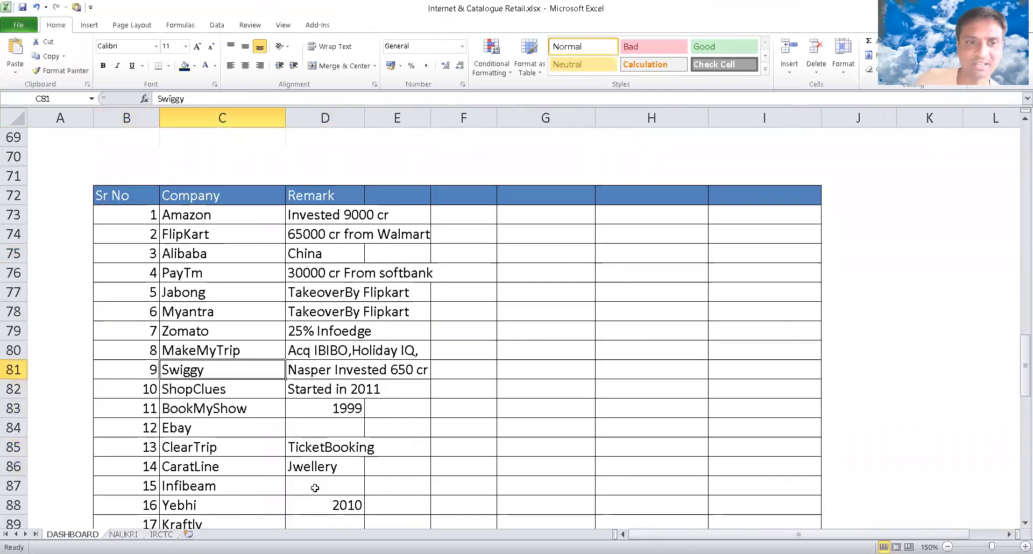
{"action": "key", "text": "Down"}
{"action": "key", "text": "Down"}
{"action": "key", "text": "Down"}
{"action": "key", "text": "Down"}
{"action": "key", "text": "Down"}
{"action": "key", "text": "Down"}
{"action": "key", "text": "Down"}
{"action": "key", "text": "Down"}
{"action": "key", "text": "Down"}
{"action": "key", "text": "Down"}
{"action": "key", "text": "Down"}
{"action": "key", "text": "Down"}
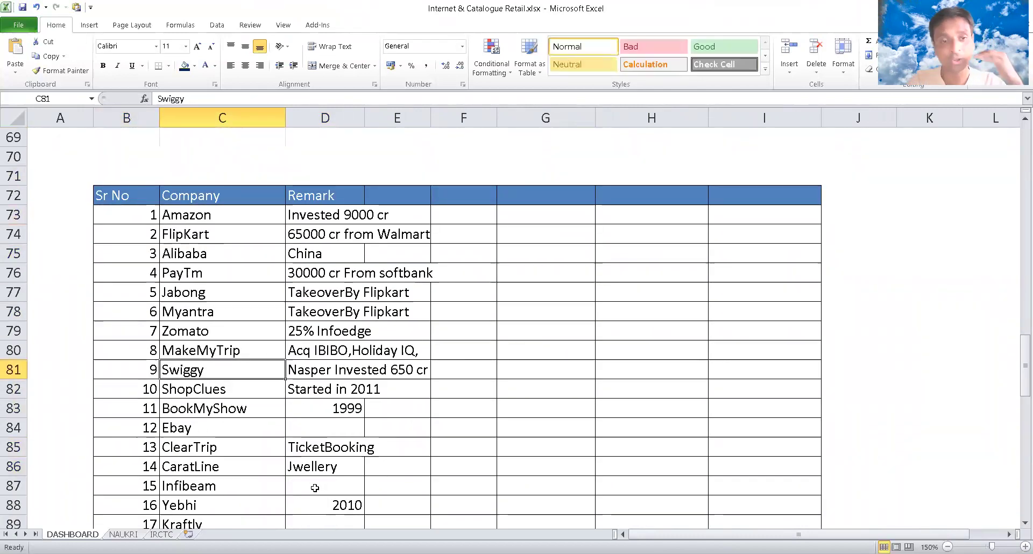
- Examine the remaining entries of the company list down to IRCTC, ending on Cromastore in C91
{"action": "key", "text": "Down"}
{"action": "key", "text": "Down"}
{"action": "key", "text": "Down"}
{"action": "key", "text": "Down"}
{"action": "key", "text": "Down"}
{"action": "key", "text": "Down"}
{"action": "key", "text": "Down"}
{"action": "key", "text": "Down"}
{"action": "key", "text": "Down"}
{"action": "key", "text": "Down"}
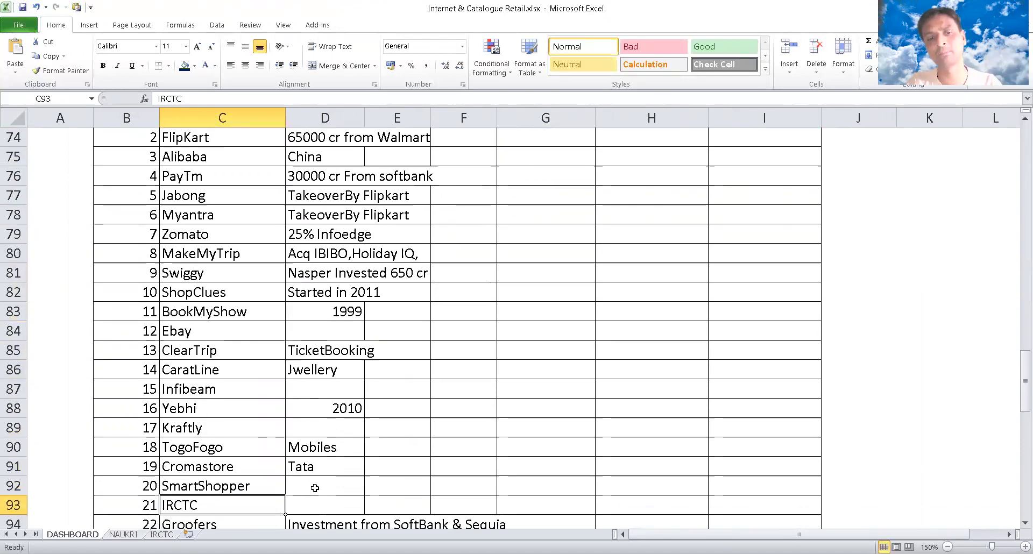
{"action": "key", "text": "Up"}
{"action": "key", "text": "Up"}
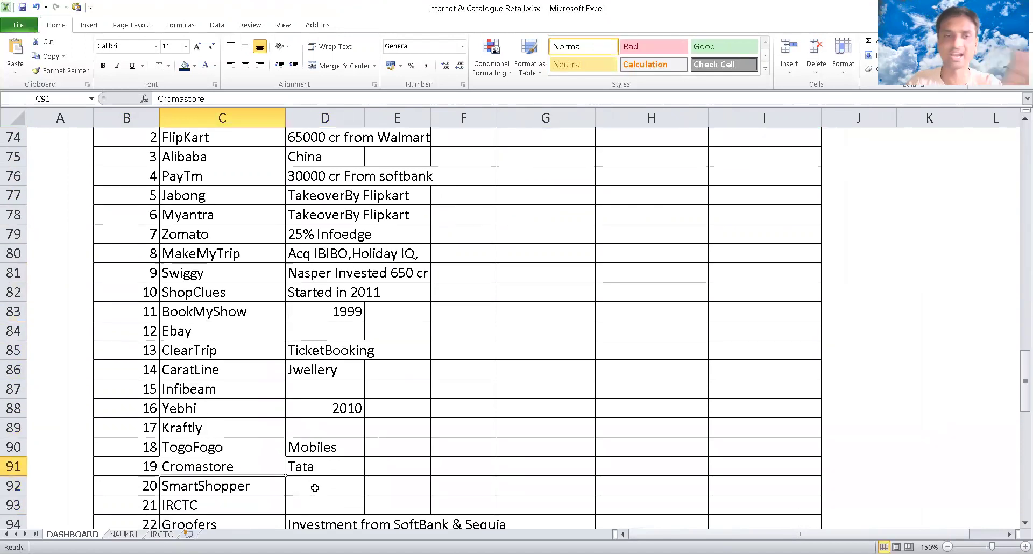